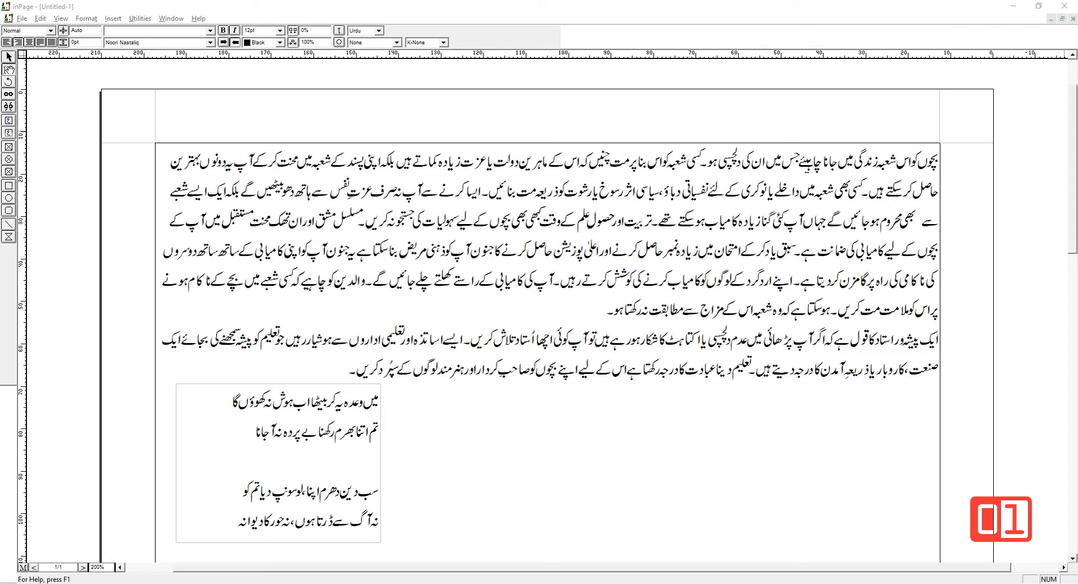
Try left, right and centre alignment on the first paragraph.
{"action": "left_click", "coordinate": [909, 166]}
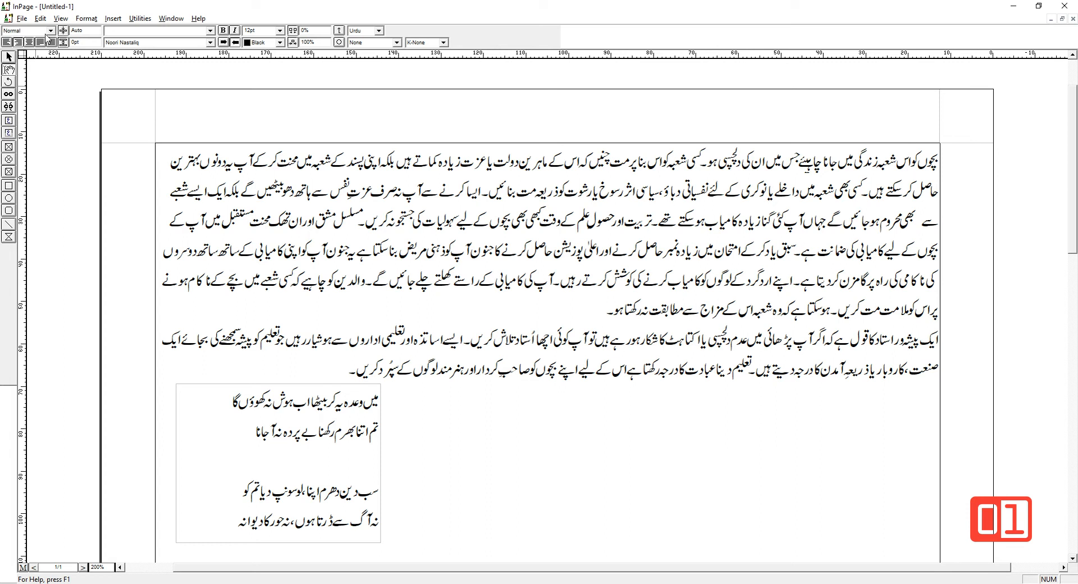
{"action": "left_click", "coordinate": [7, 44]}
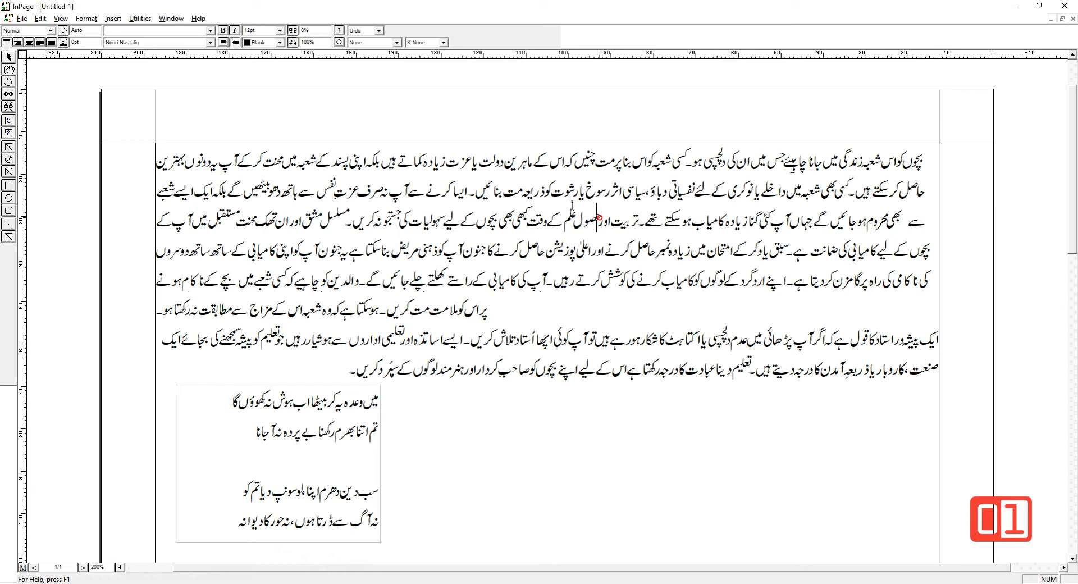
{"action": "left_click", "coordinate": [18, 43]}
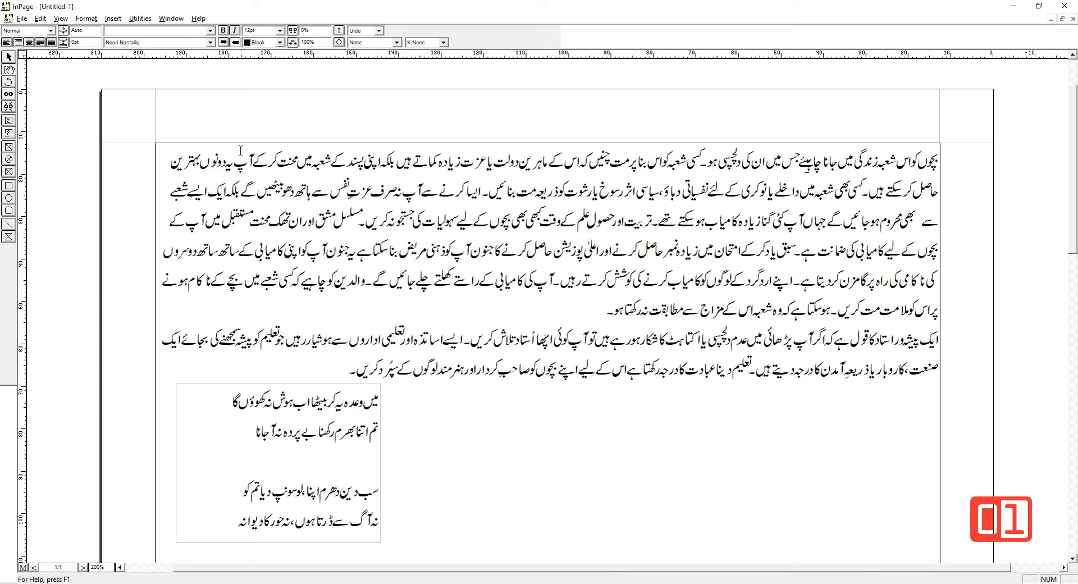
{"action": "left_click", "coordinate": [29, 42]}
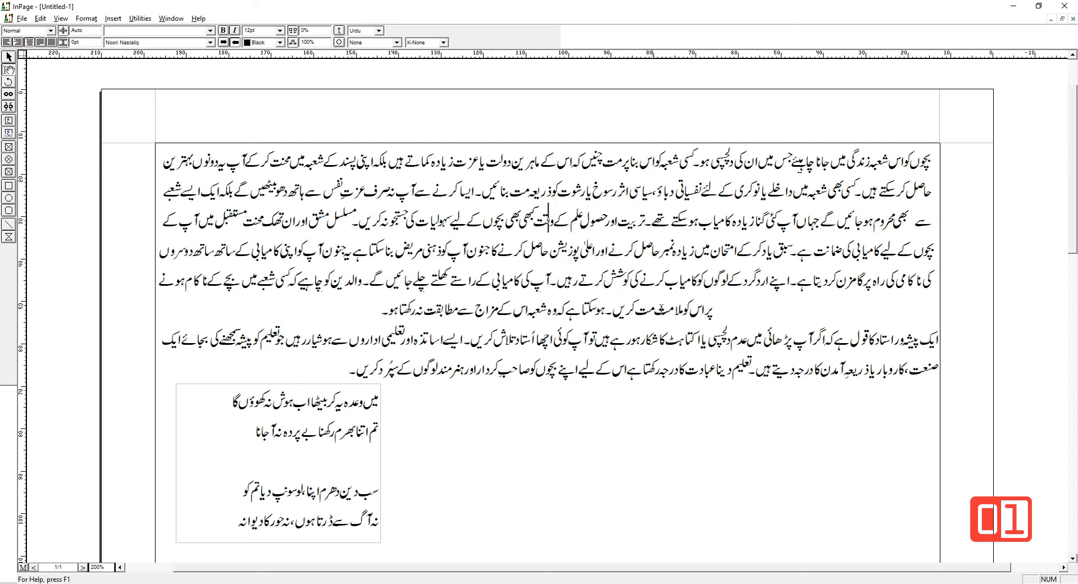
Enlarge the entire first paragraph to a font size of 36pt.
{"action": "left_click", "coordinate": [522, 305]}
{"action": "left_click_drag", "start_coordinate": [382, 308], "coordinate": [930, 162]}
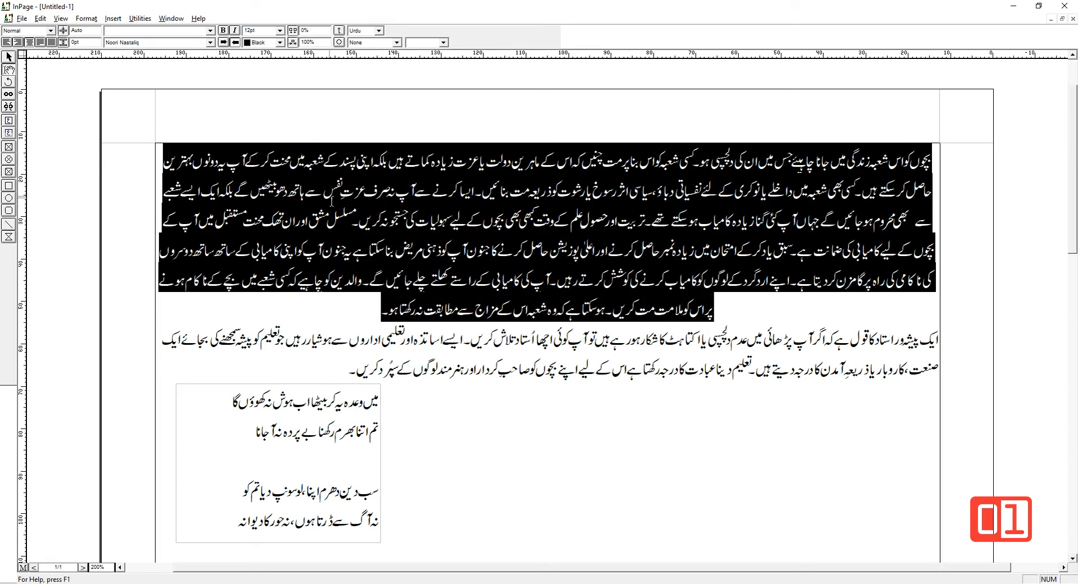
{"action": "left_click", "coordinate": [279, 30]}
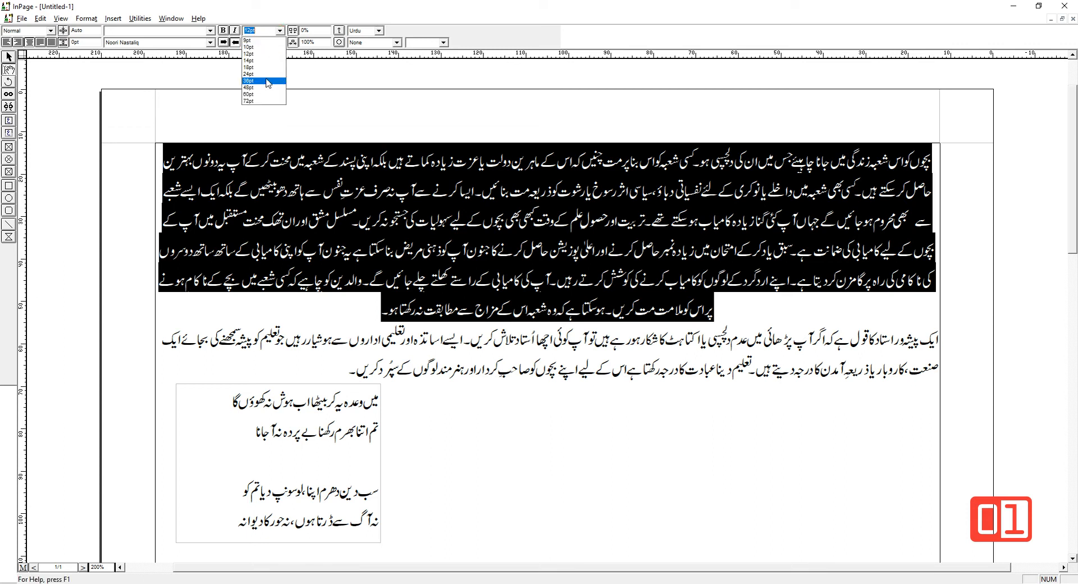
{"action": "left_click", "coordinate": [266, 79]}
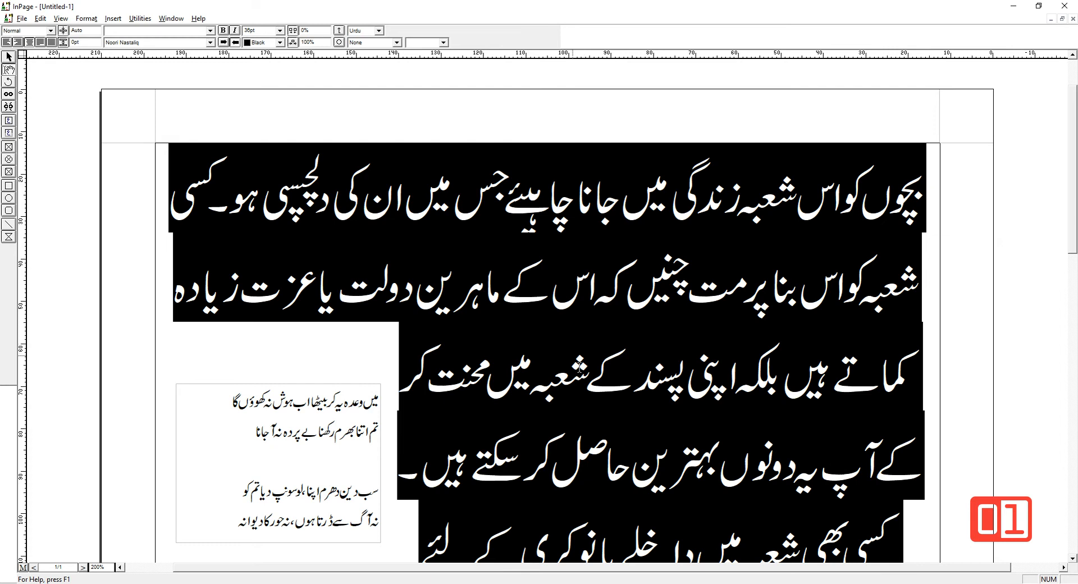
{"action": "scroll", "coordinate": [579, 367], "scroll_direction": "down", "scroll_amount": 10}
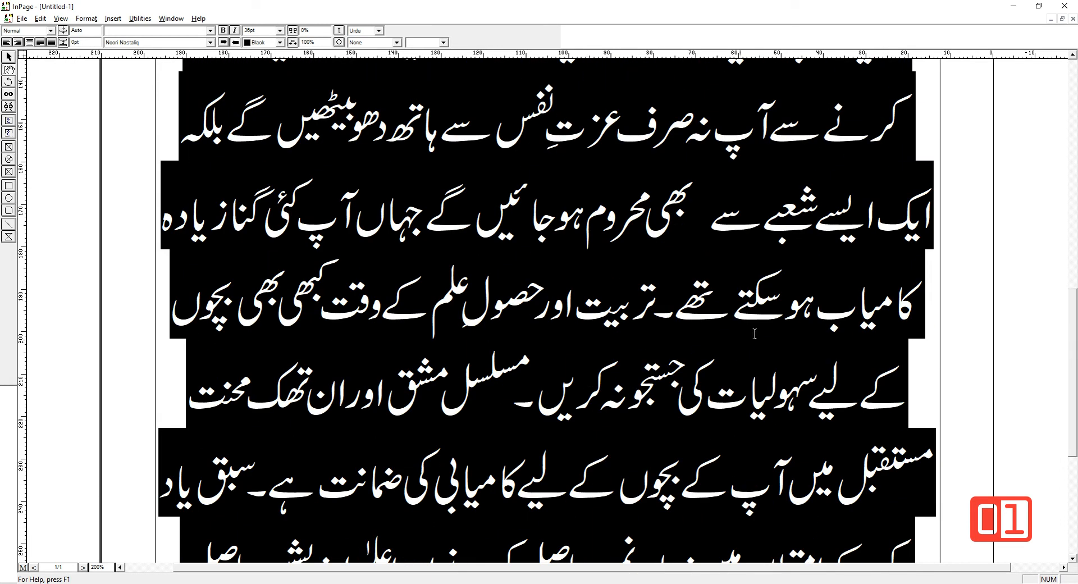
Try left alignment on the enlarged first paragraph and switch it to right alignment.
{"action": "left_click", "coordinate": [313, 198]}
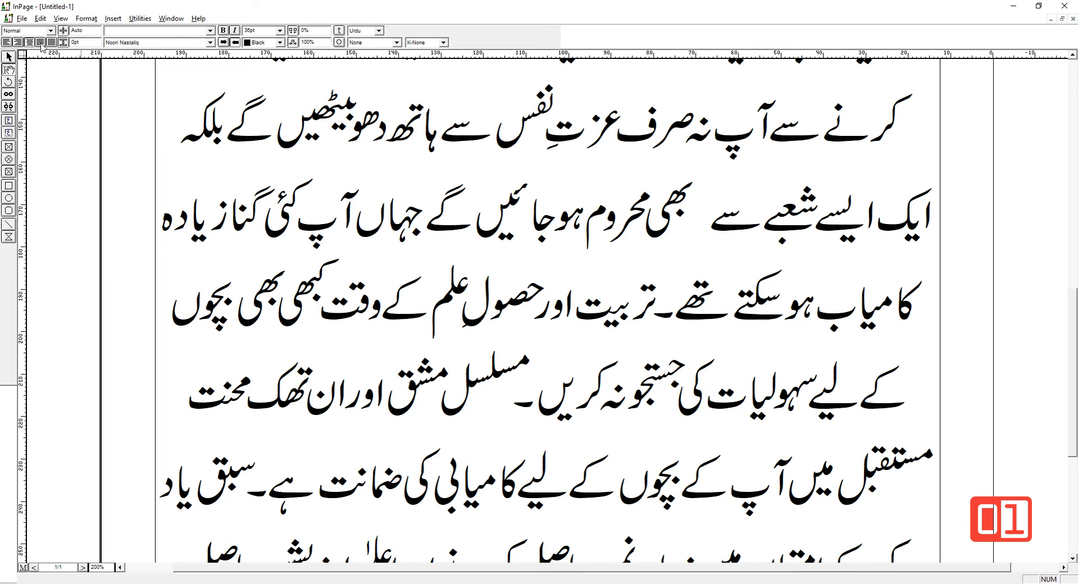
{"action": "left_click", "coordinate": [6, 42]}
{"action": "left_click", "coordinate": [18, 42]}
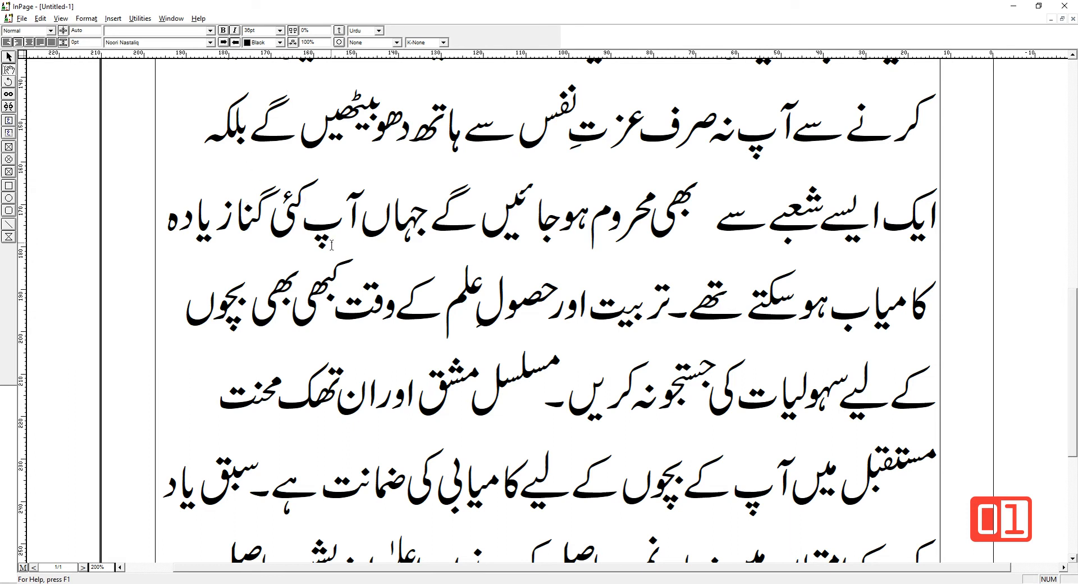
Select all text in the main text frame and set its font size to 12pt.
{"action": "key", "text": "ctrl+a"}
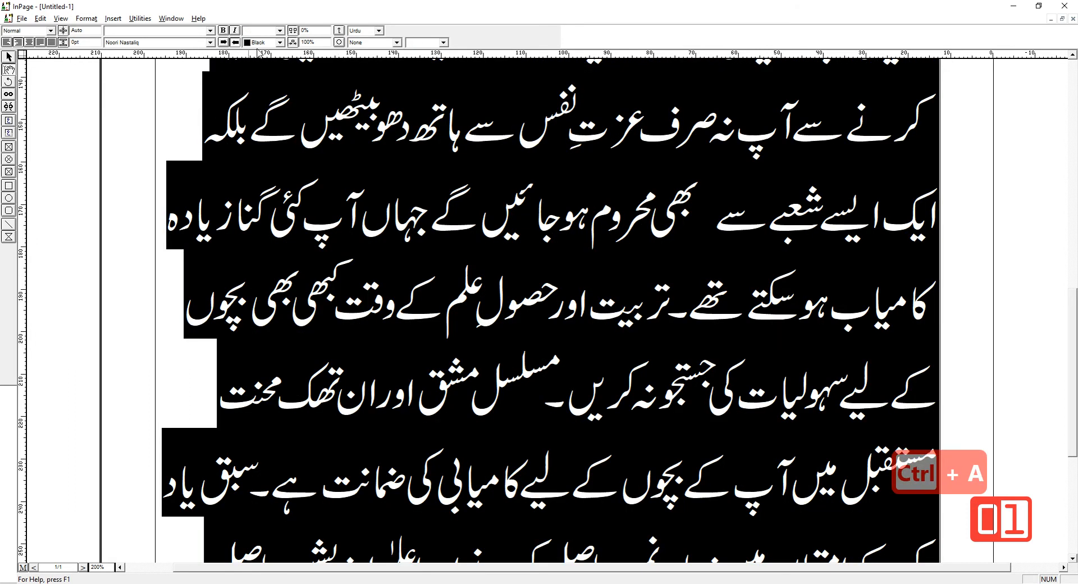
{"action": "left_click", "coordinate": [279, 31]}
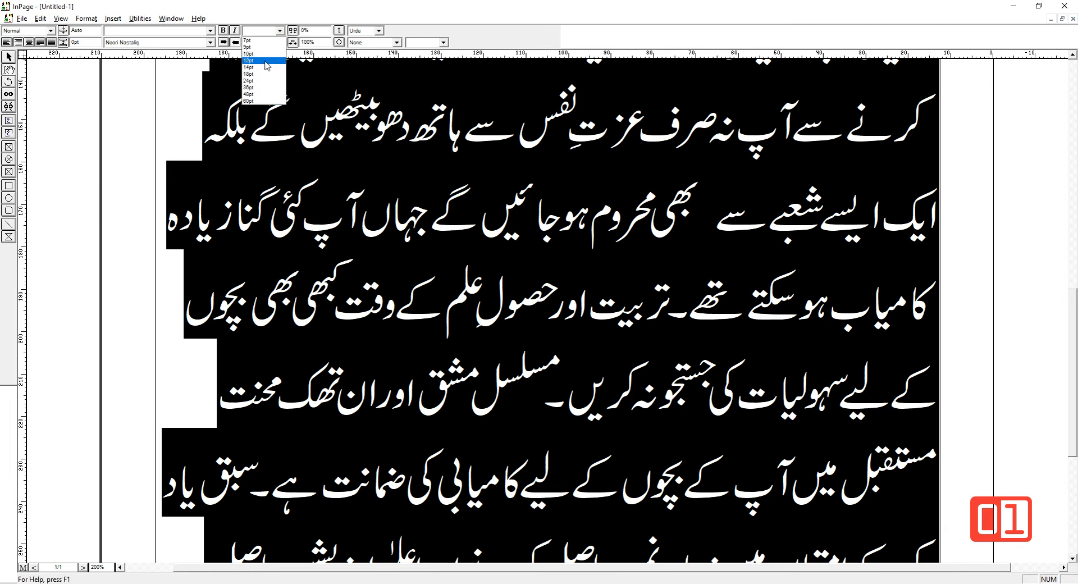
{"action": "left_click", "coordinate": [267, 65]}
{"action": "left_click", "coordinate": [487, 193]}
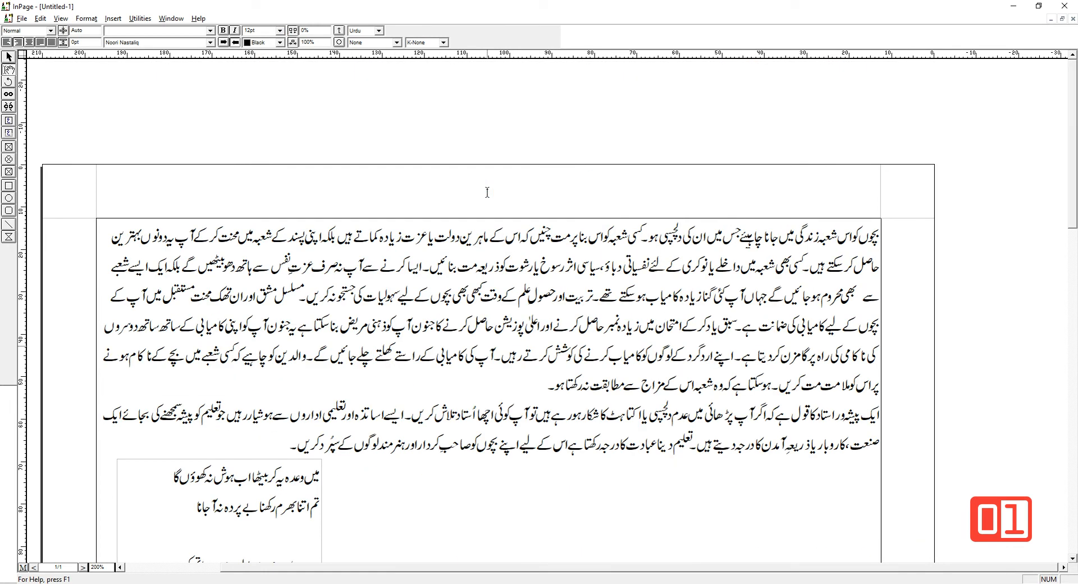
Justify the first paragraph, leaving its last line unstretched.
{"action": "left_click", "coordinate": [557, 297]}
{"action": "left_click", "coordinate": [41, 43]}
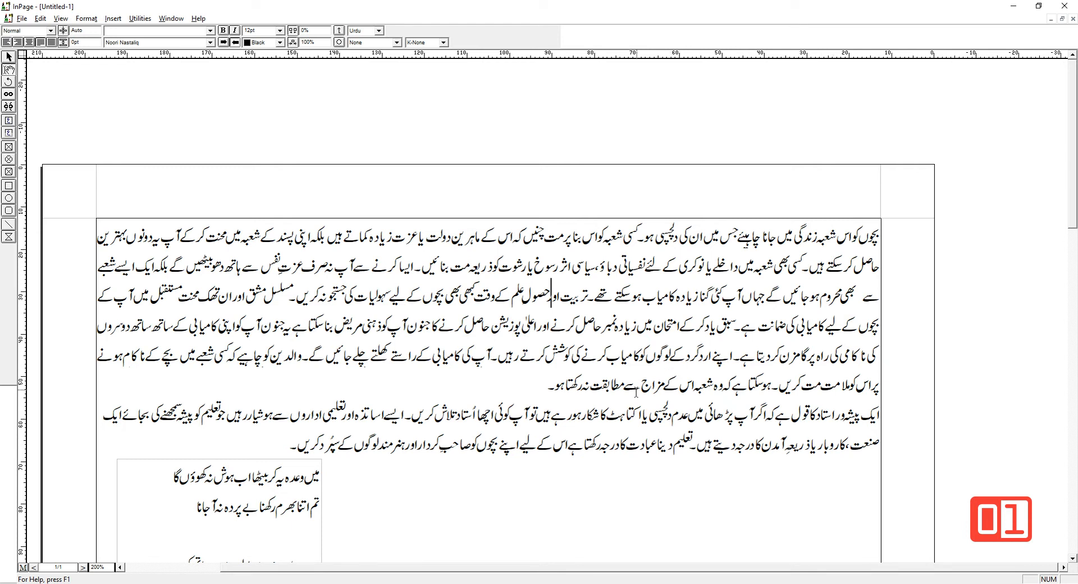
Try full justification that stretches the first paragraph's last line, and return the paragraph to standard justification.
{"action": "left_click", "coordinate": [535, 388]}
{"action": "left_click", "coordinate": [52, 43]}
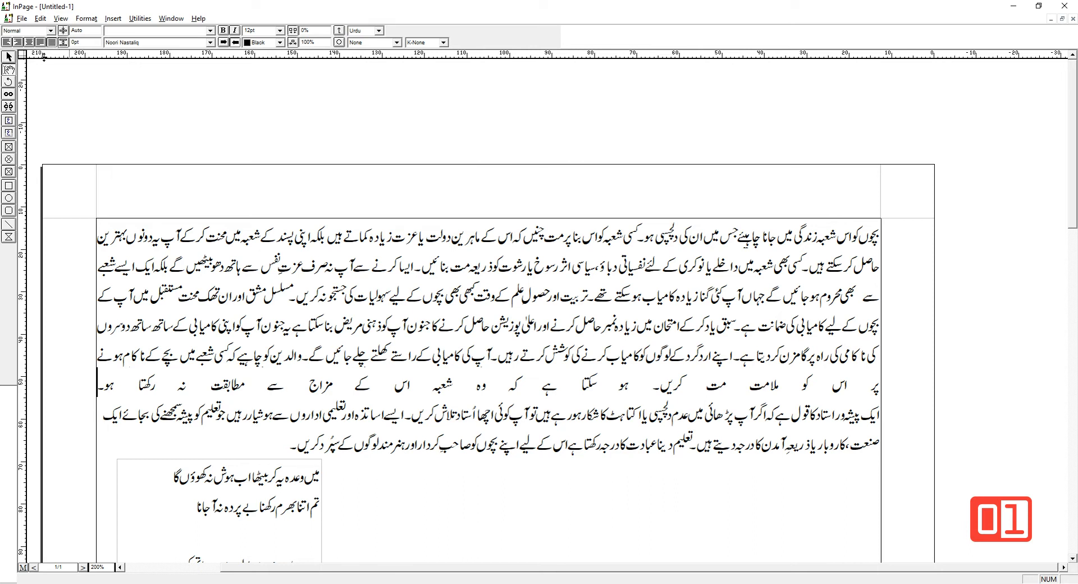
{"action": "left_click", "coordinate": [275, 235]}
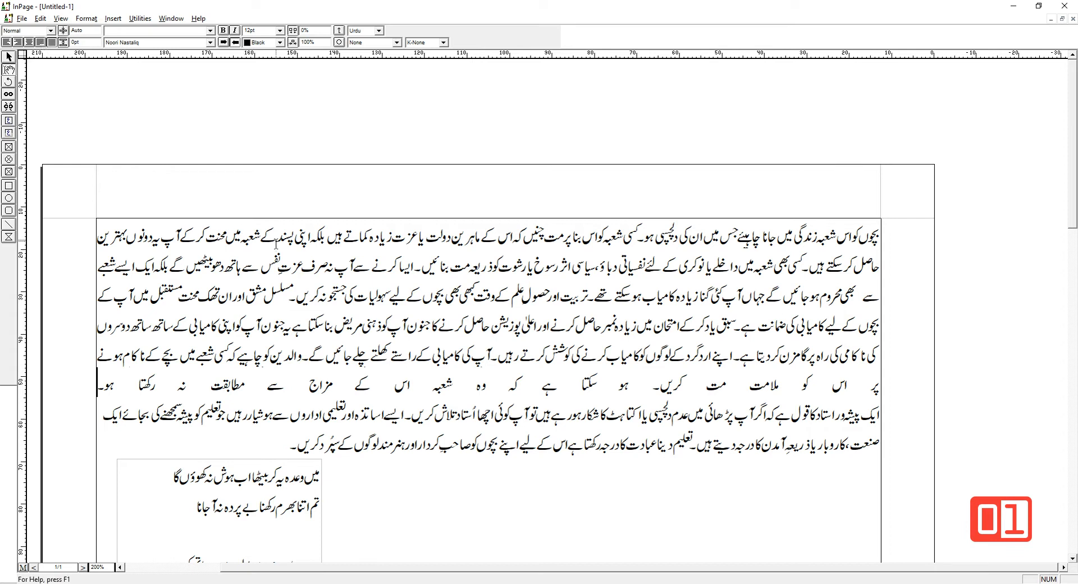
{"action": "left_click", "coordinate": [40, 42]}
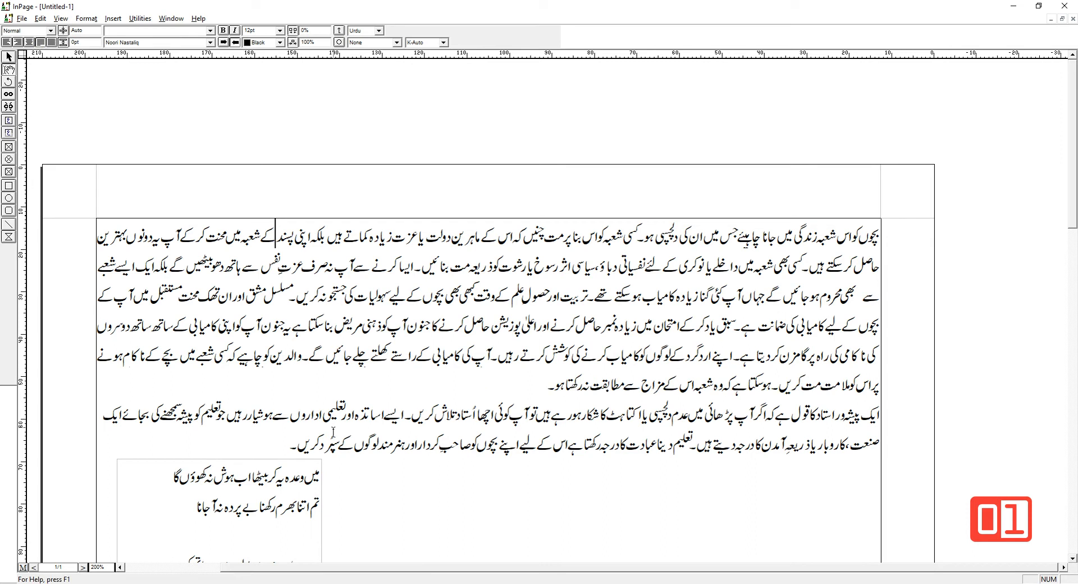
Move the poetry text box to the middle of the page, just below the second paragraph.
{"action": "left_click_drag", "start_coordinate": [1074, 147], "coordinate": [1075, 203]}
{"action": "type", "text": "گے۔والدین کو چاہیے کہ کسی شعبے میں بچے کے ناکام ہونے پر اس کو ملامت مت کریں۔ہوسکتا ہے کہ وہ شعبہ اس کے مزاج سے مطابقت نہ رکھتا ہو۔ ایک پیشہور استاد کا قول ہے کہ اگر آپ پڑھائی میں عدم دلچسپی یا اکتاہٹ کا شکار ہورہے ہیں تو آپ کوئی اچھا اُستاد تلاش کریں۔ایسے اساتذہ اور تعلیمی اداروں سے ہوشیار رہیں جو تعلیم کو پیشہ سمجھنے کی بجائے ایک صنعت،کاروبار یا ذریعۂ آمدن کا درجہ دیتے ہیں۔تعلیم دینا عبادت کا درجہ رکھتا ہے اس کے لیے اپنے بچوں کو صاحبِ کردار اور ہنر مند لوگوں کے سپرد کریں۔"}
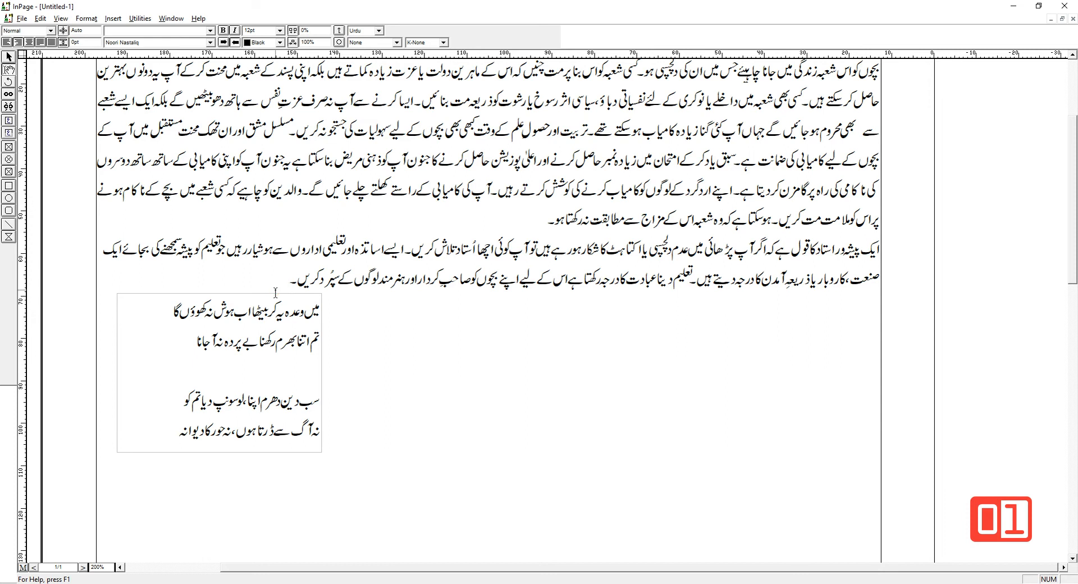
{"action": "left_click", "coordinate": [296, 319]}
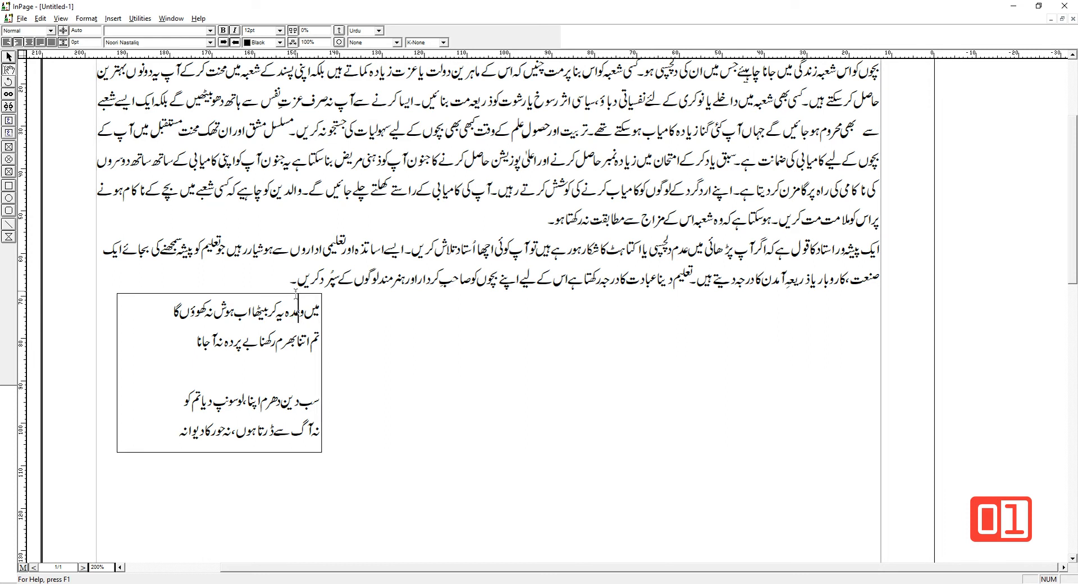
{"action": "left_click", "coordinate": [9, 57]}
{"action": "left_click_drag", "start_coordinate": [228, 331], "coordinate": [492, 334]}
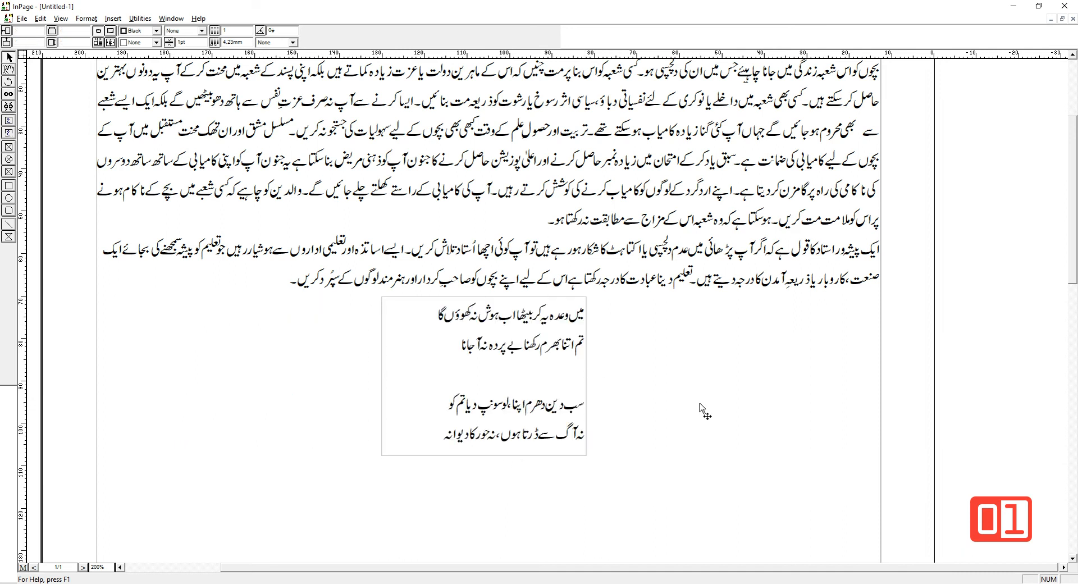
Apply full justification to all the verse lines so they fill the width of the poetry box.
{"action": "left_click", "coordinate": [551, 331]}
{"action": "left_click", "coordinate": [9, 70]}
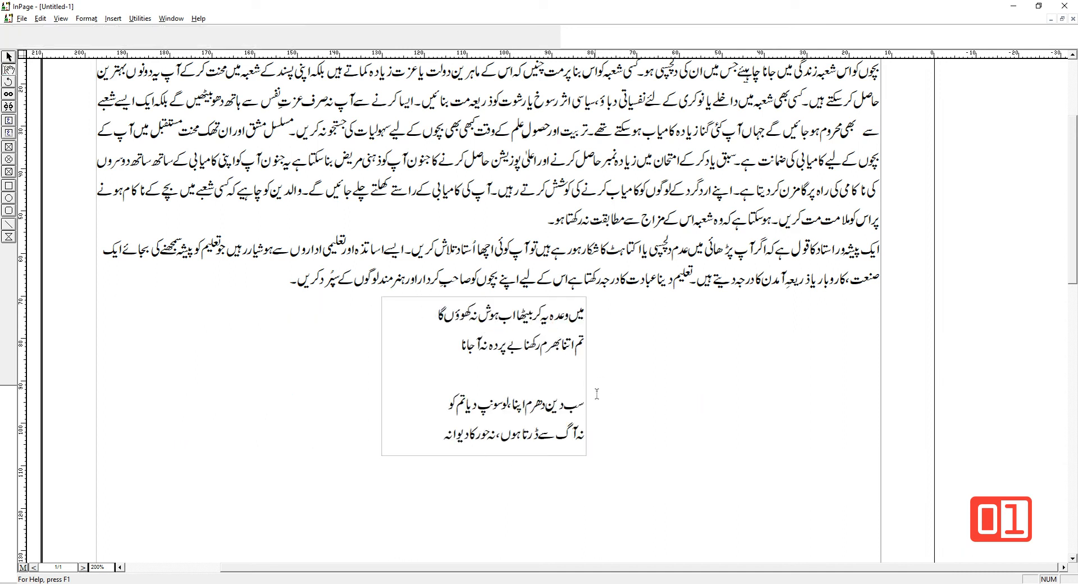
{"action": "left_click", "coordinate": [522, 328]}
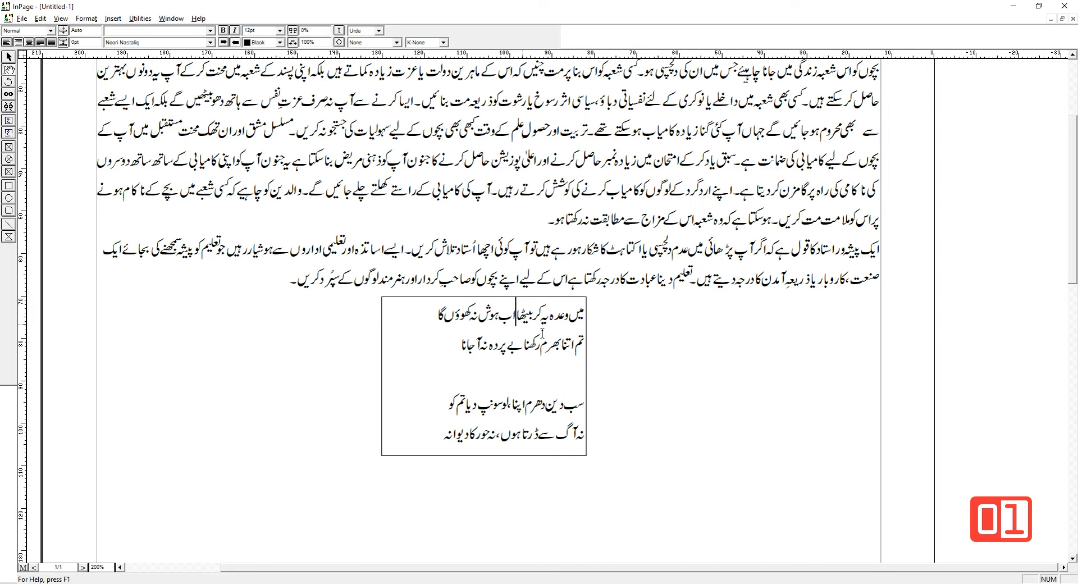
{"action": "left_click", "coordinate": [570, 402]}
{"action": "left_click_drag", "start_coordinate": [517, 311], "coordinate": [531, 433]}
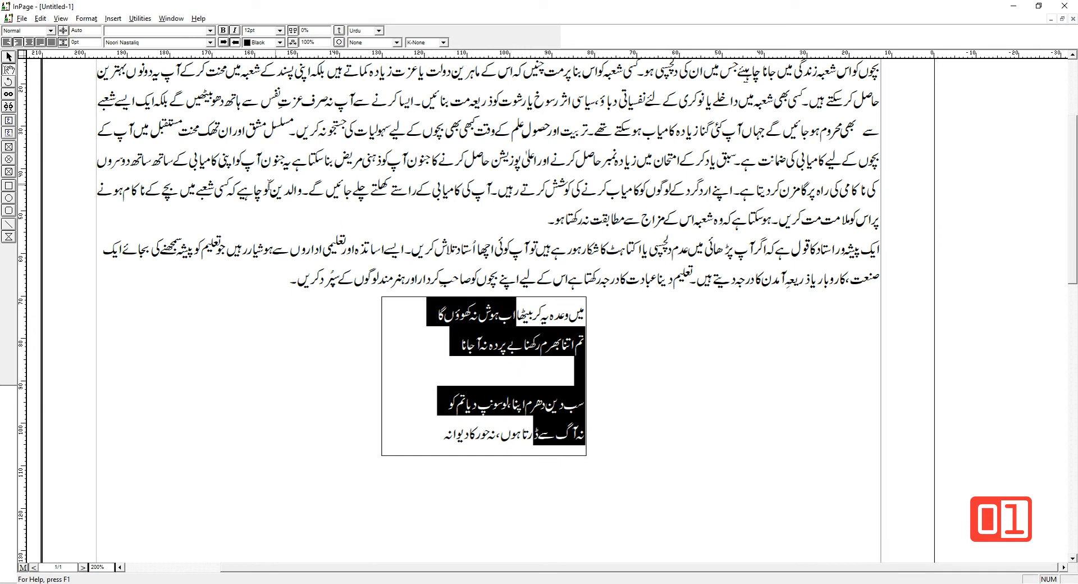
{"action": "left_click", "coordinate": [51, 42]}
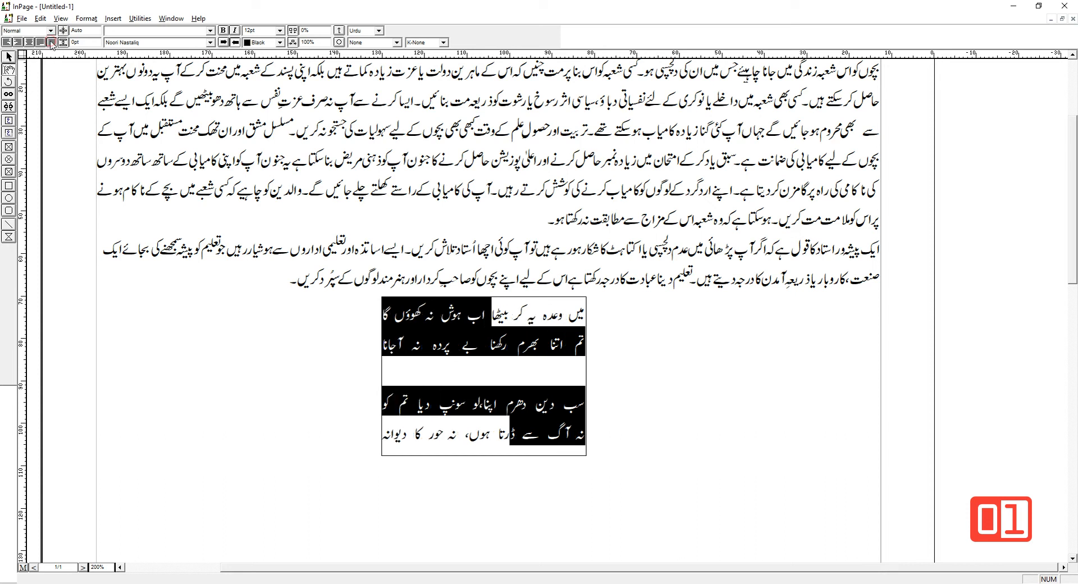
{"action": "left_click", "coordinate": [507, 366]}
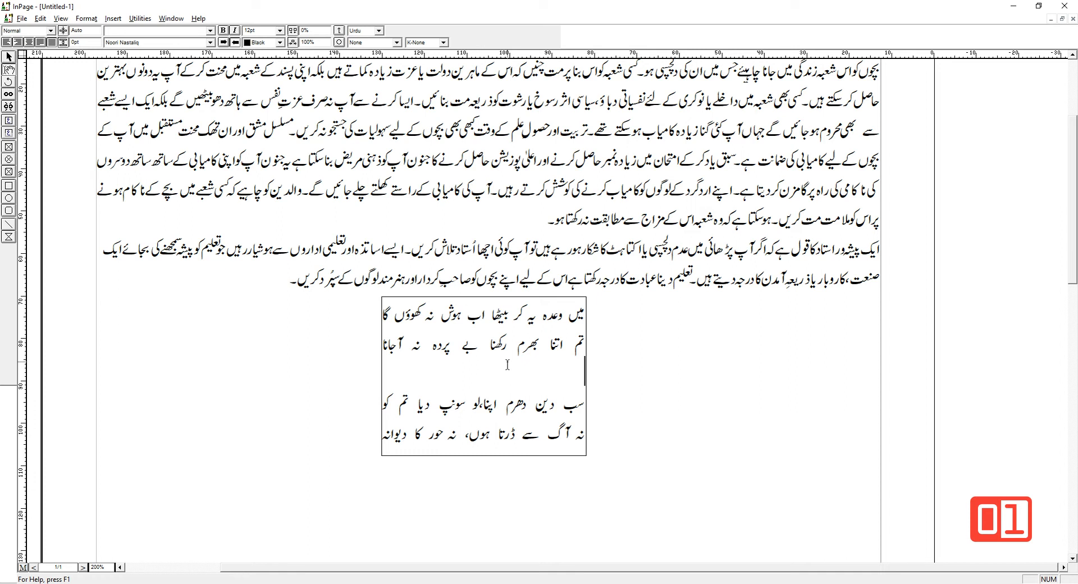
{"action": "left_click", "coordinate": [633, 368]}
Switch all the verse lines in the poetry box to standard justification with unstretched last lines.
{"action": "left_click", "coordinate": [546, 346]}
{"action": "left_click_drag", "start_coordinate": [528, 309], "coordinate": [528, 432]}
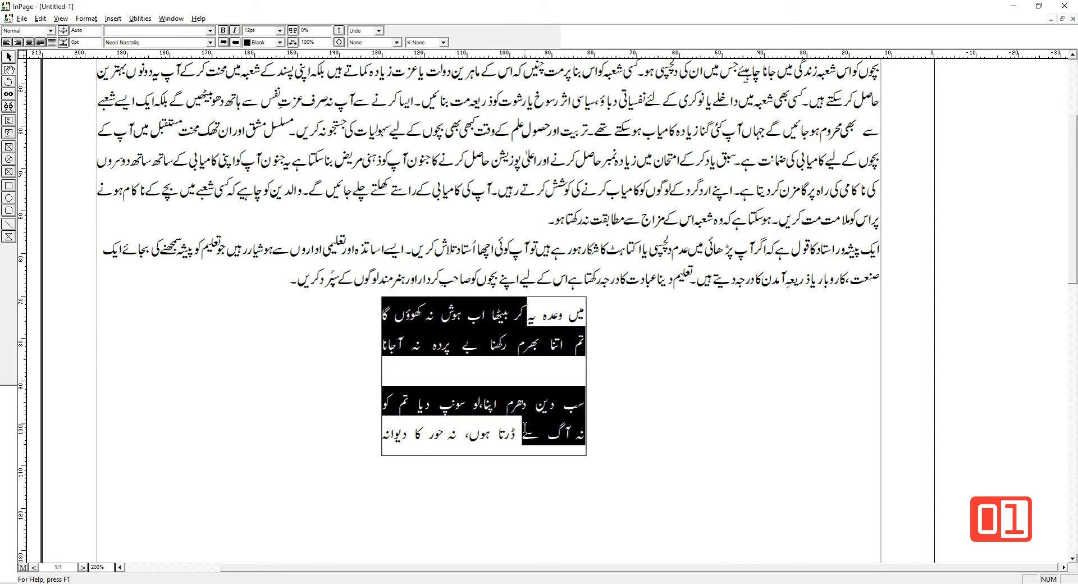
{"action": "left_click", "coordinate": [41, 42]}
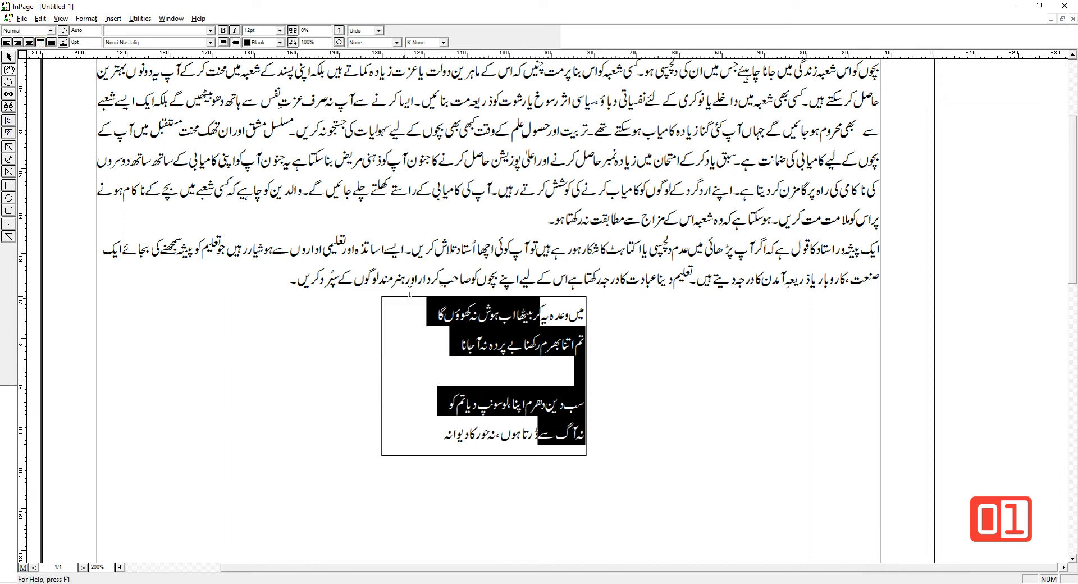
{"action": "left_click", "coordinate": [510, 354]}
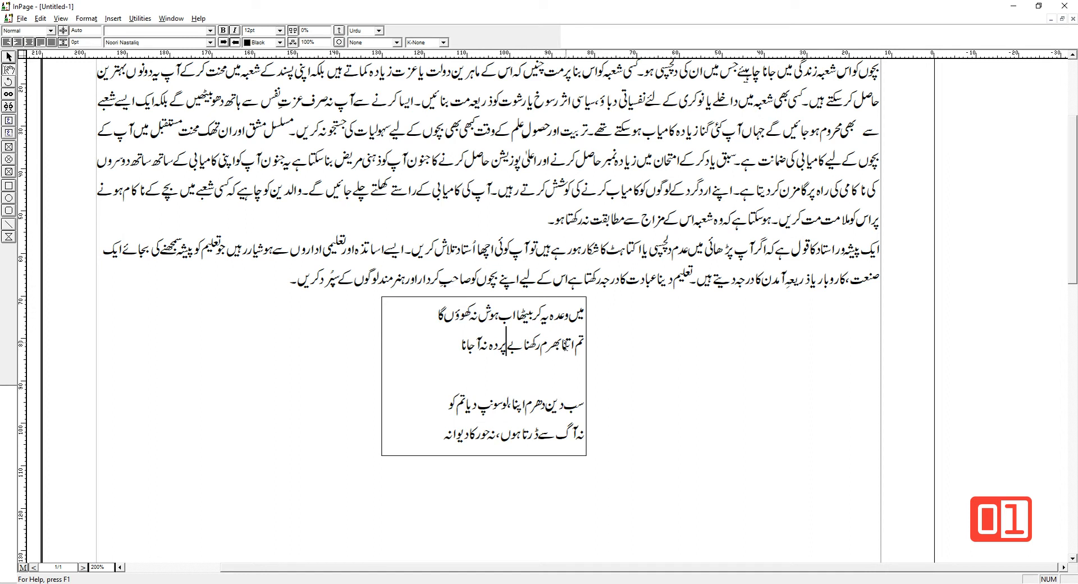
Narrow the poetry text box from its left edge to about 35 mm wide, close to the verses.
{"action": "left_click", "coordinate": [548, 313]}
{"action": "left_click_drag", "start_coordinate": [549, 313], "coordinate": [537, 433]}
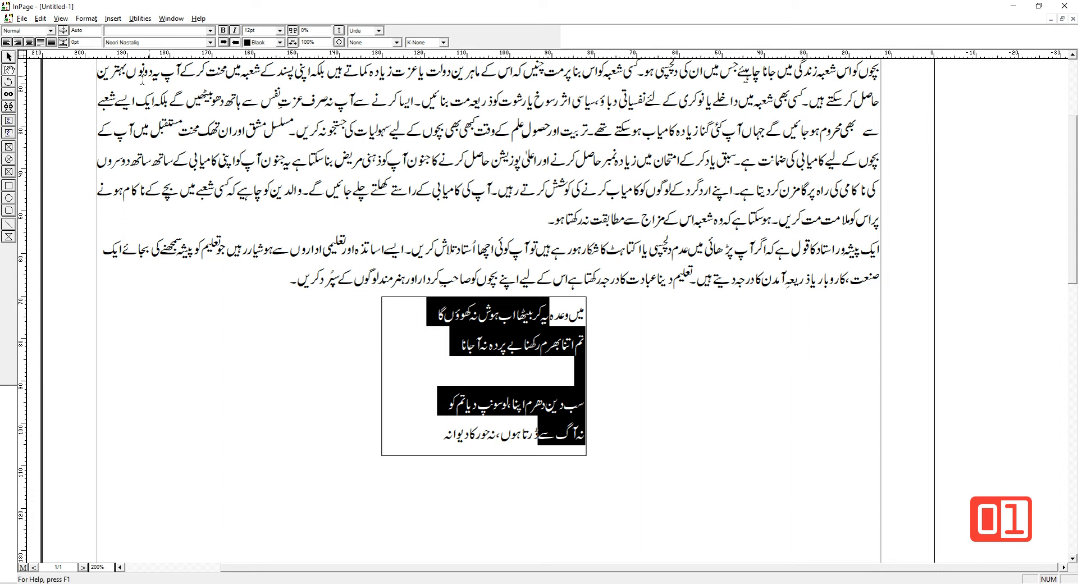
{"action": "left_click", "coordinate": [9, 57]}
{"action": "left_click", "coordinate": [521, 343]}
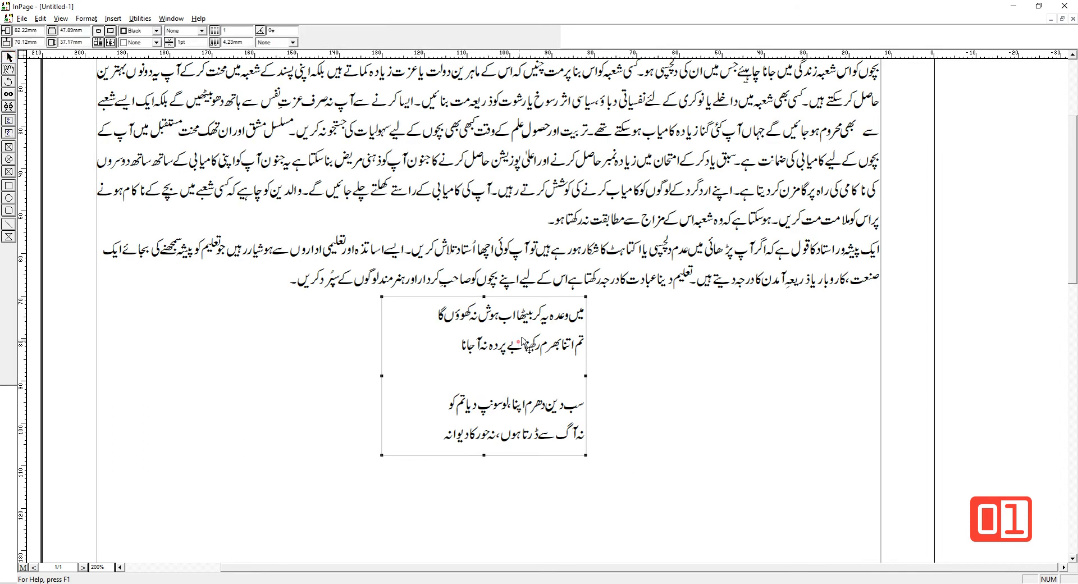
{"action": "left_click_drag", "start_coordinate": [381, 374], "coordinate": [435, 370]}
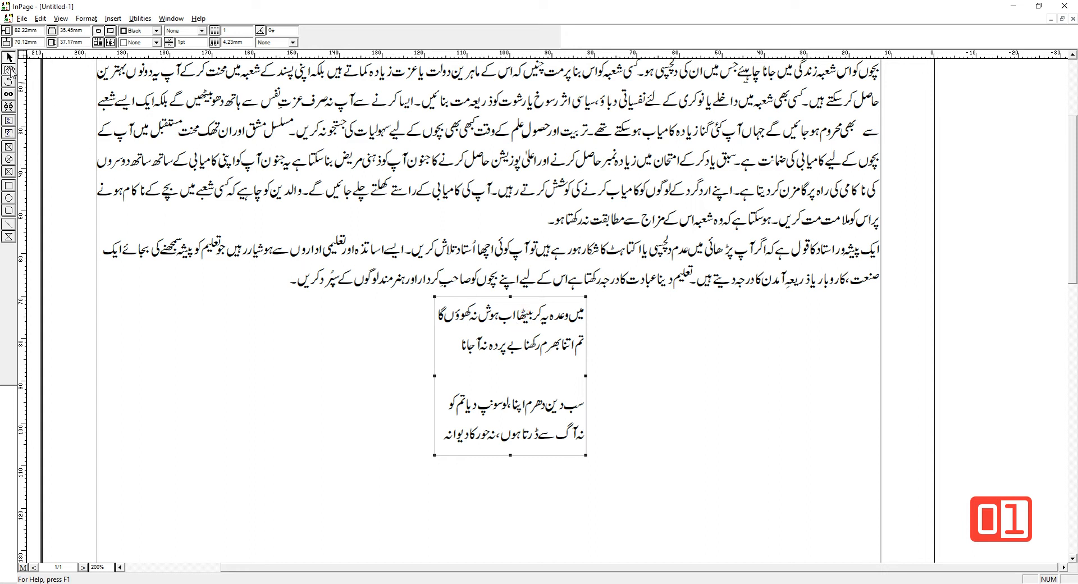
Apply full justification to the verses in the narrowed poetry box and reselect the box as an object.
{"action": "left_click", "coordinate": [8, 68]}
{"action": "left_click_drag", "start_coordinate": [500, 314], "coordinate": [509, 444]}
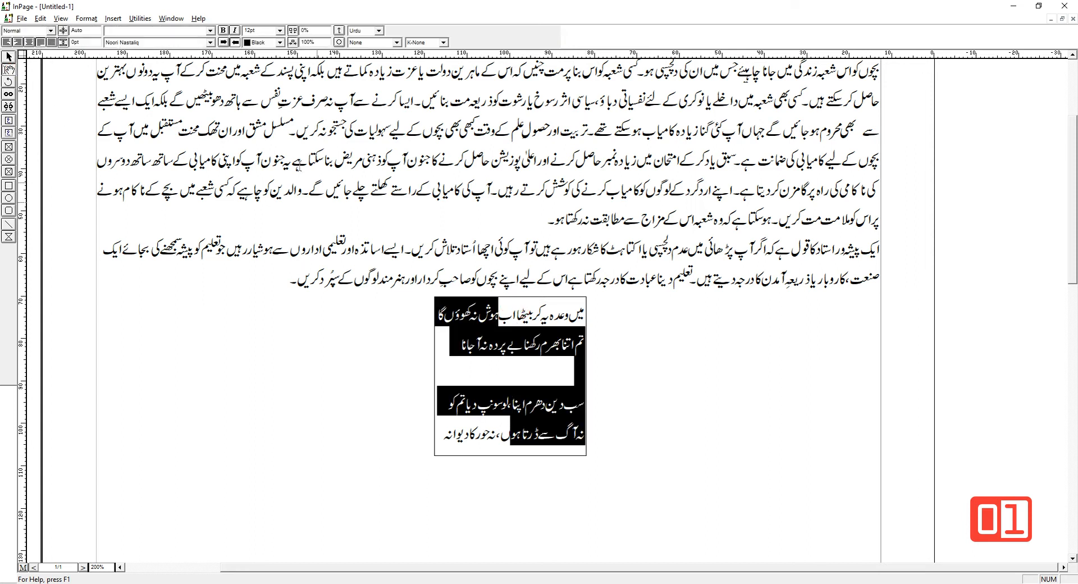
{"action": "left_click", "coordinate": [51, 42]}
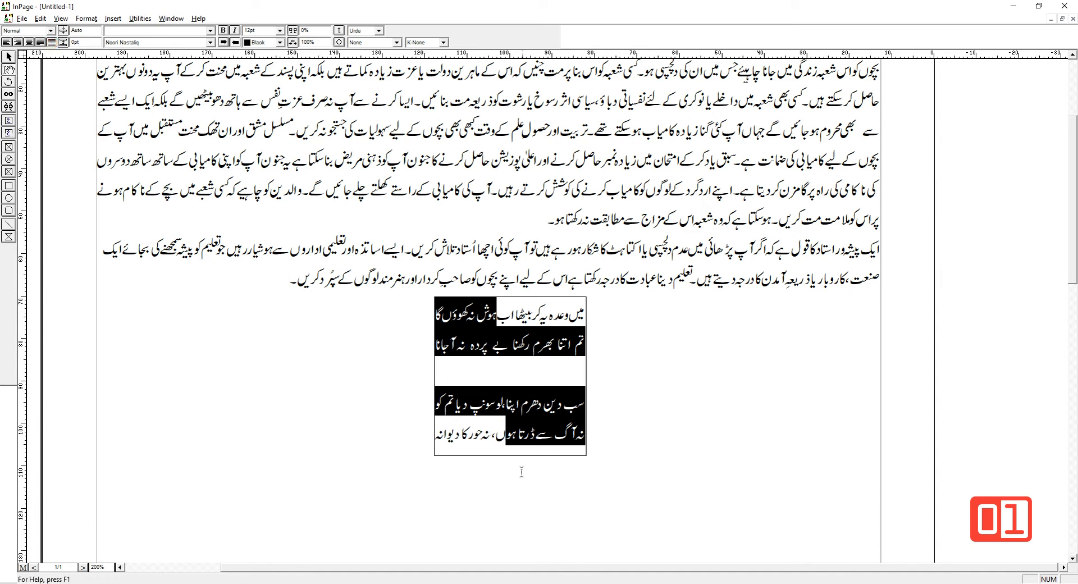
{"action": "left_click", "coordinate": [493, 370]}
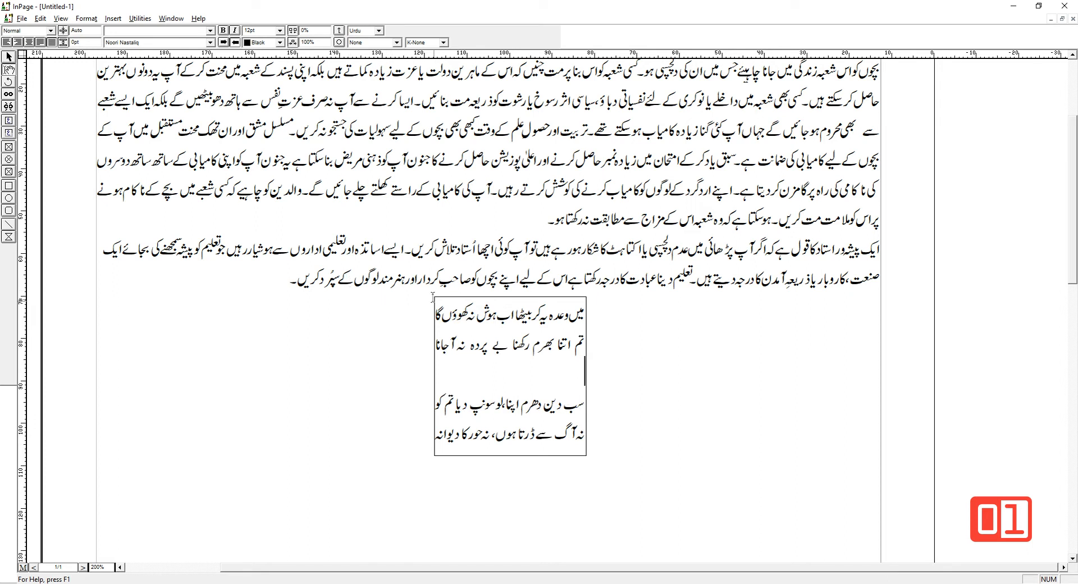
{"action": "left_click", "coordinate": [8, 57]}
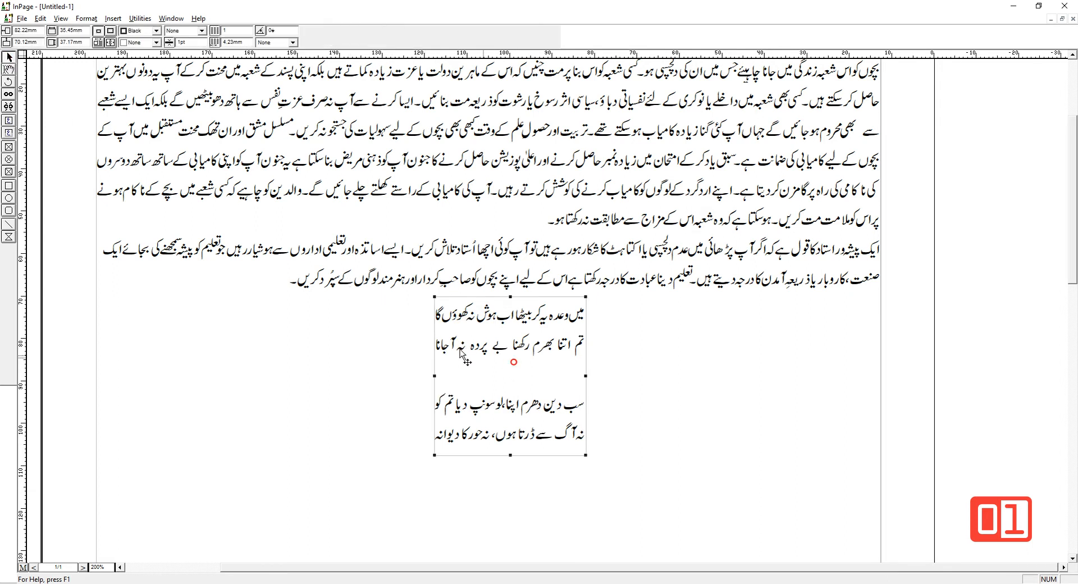
Widen the poetry text box from its left edge to about 47 mm, and return to text editing.
{"action": "left_click_drag", "start_coordinate": [435, 375], "coordinate": [385, 375]}
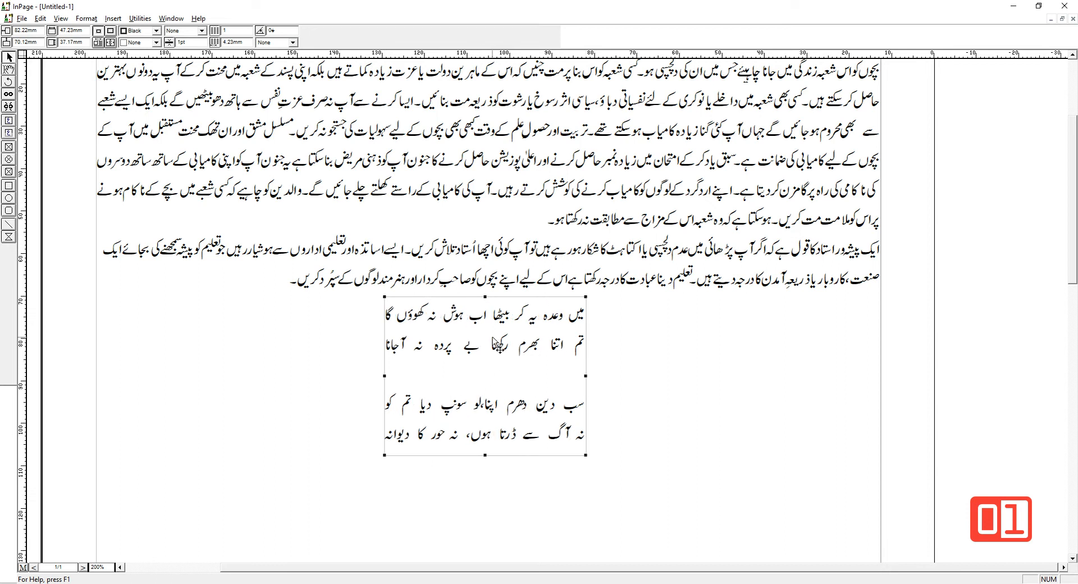
{"action": "left_click", "coordinate": [9, 69]}
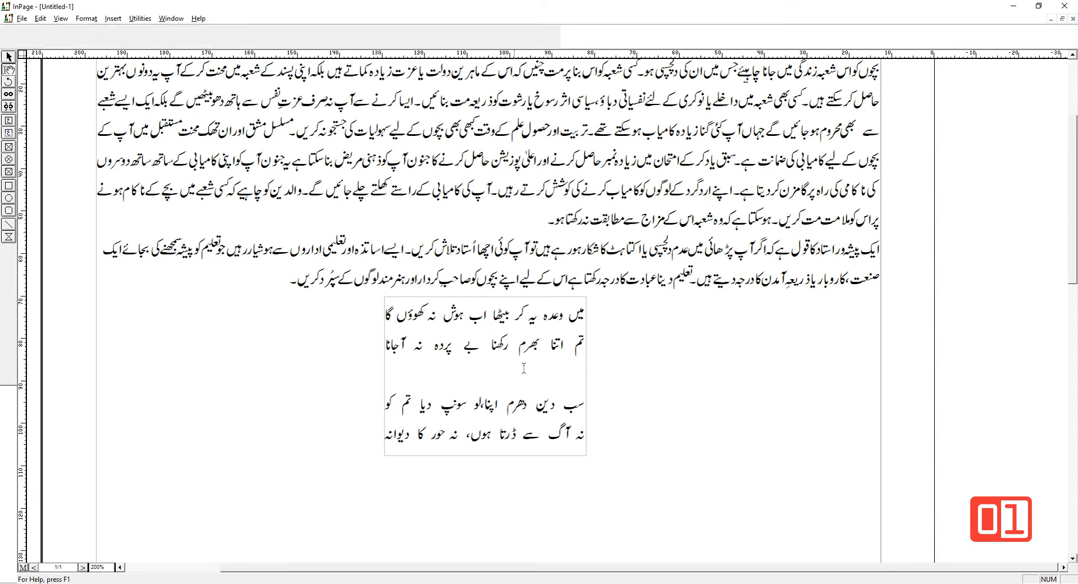
{"action": "left_click", "coordinate": [523, 342]}
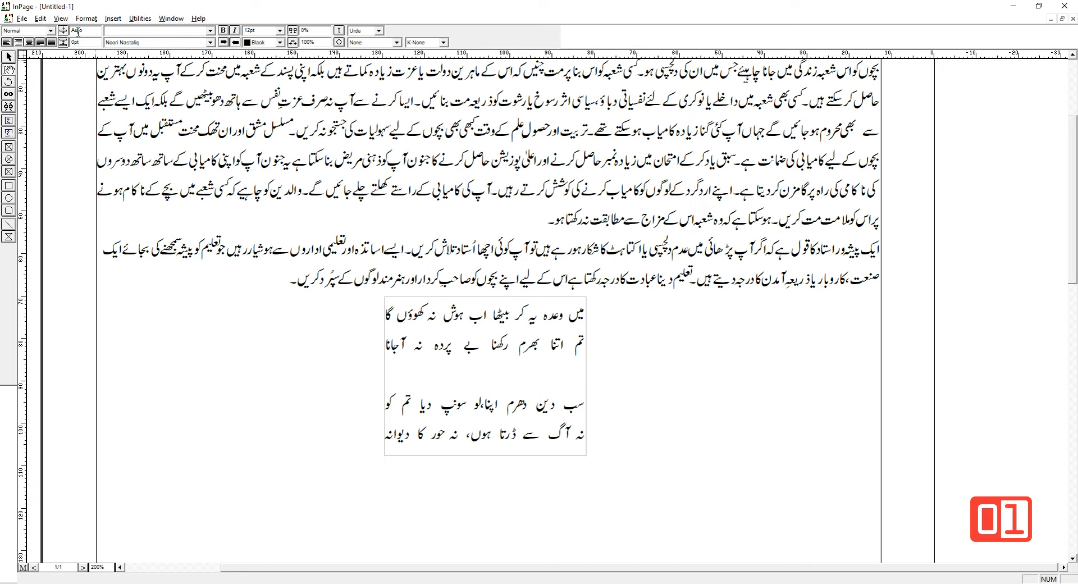
Select the whole first prose paragraph and set its line spacing to 10 pt.
{"action": "left_click_drag", "start_coordinate": [537, 223], "coordinate": [883, 71]}
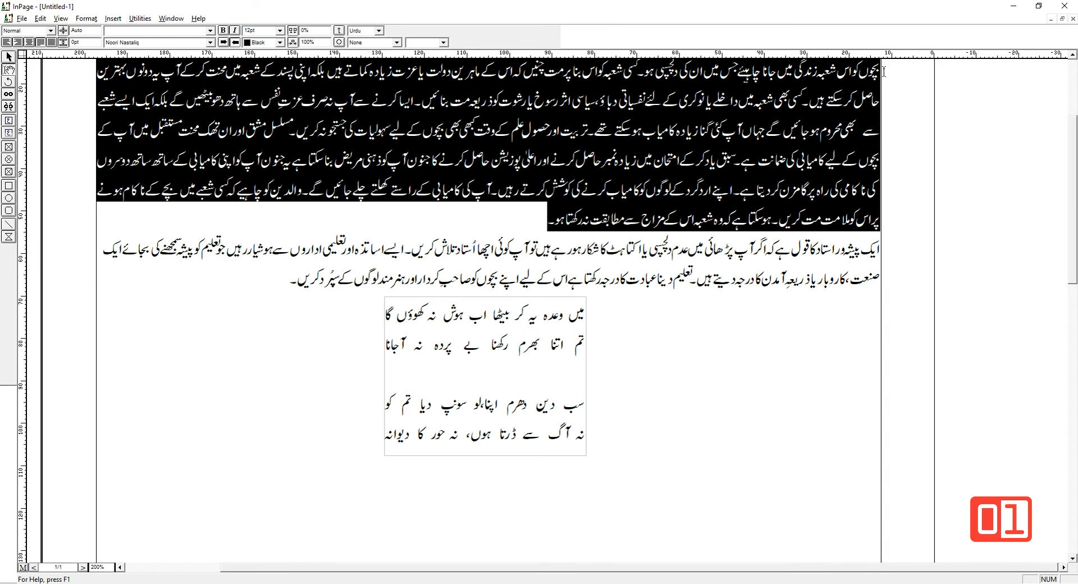
{"action": "double_click", "coordinate": [91, 30]}
{"action": "type", "text": "10"}
{"action": "key", "text": "Return"}
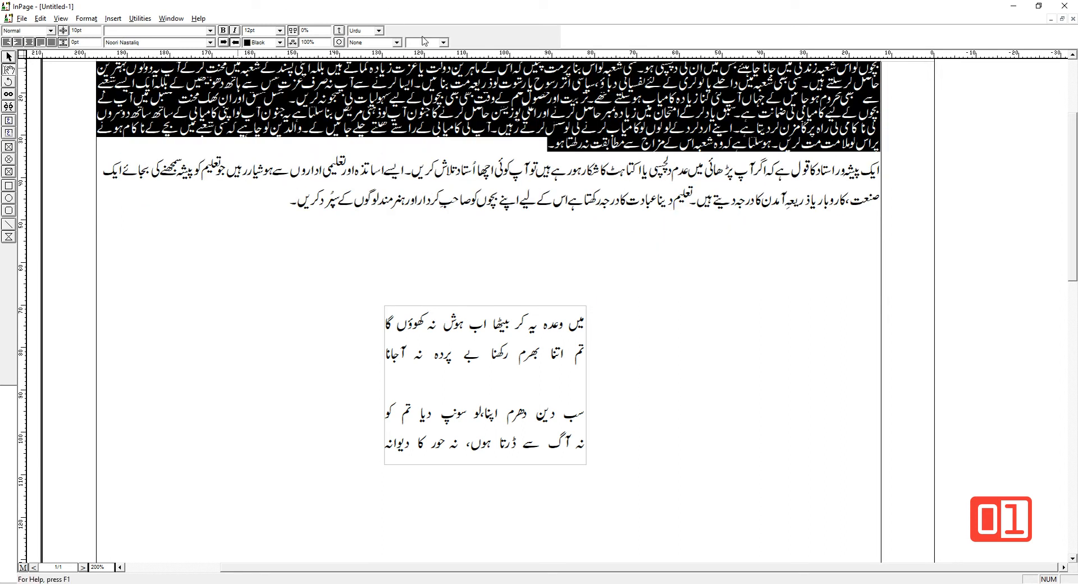
Loosen the selected first paragraph's line spacing to 12 pt, and further to 20 pt.
{"action": "left_click_drag", "start_coordinate": [1073, 134], "coordinate": [1073, 79]}
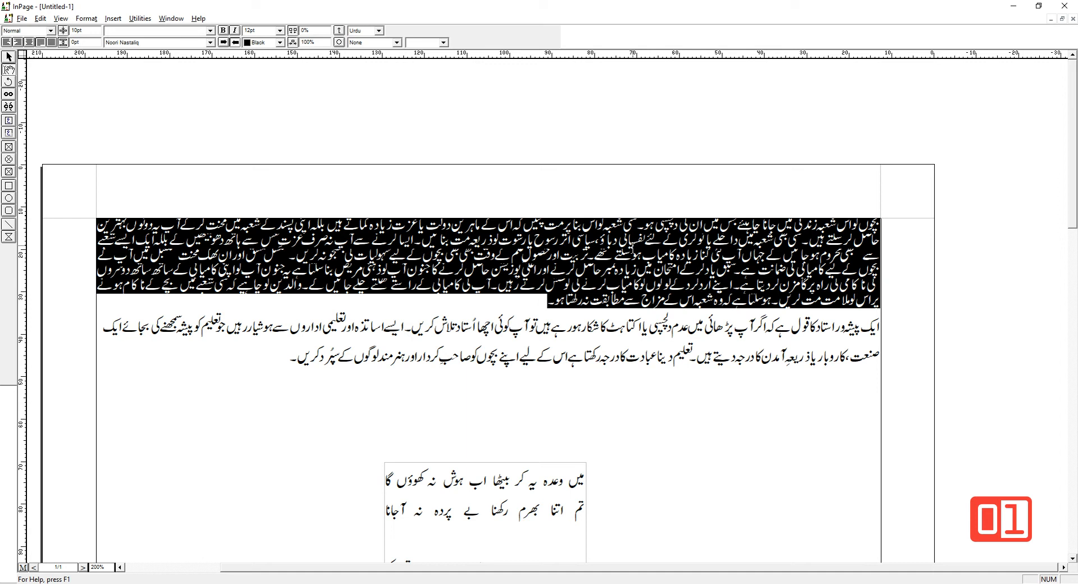
{"action": "double_click", "coordinate": [91, 31]}
{"action": "type", "text": "12"}
{"action": "key", "text": "Return"}
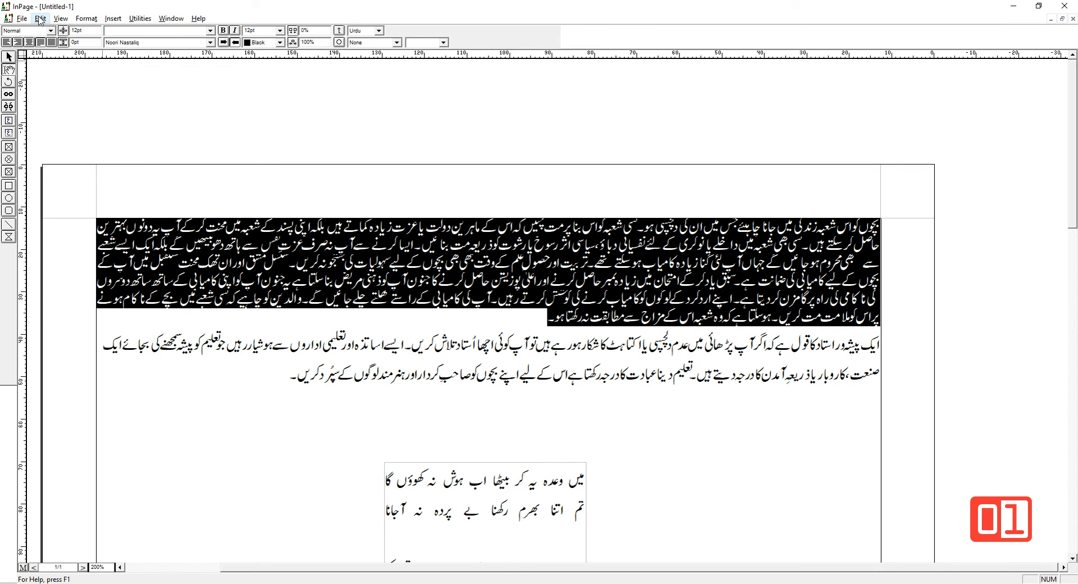
{"action": "double_click", "coordinate": [90, 30]}
{"action": "type", "text": "20"}
{"action": "key", "text": "Return"}
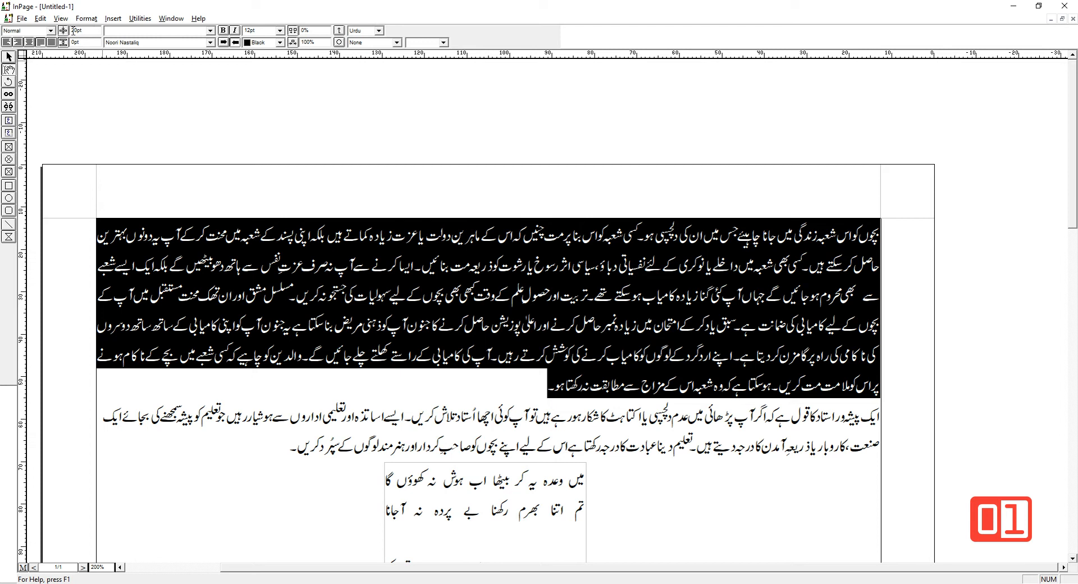
Return the first paragraph's line spacing to Auto and clear the selection.
{"action": "double_click", "coordinate": [77, 29]}
{"action": "type", "text": "auto"}
{"action": "key", "text": "Return"}
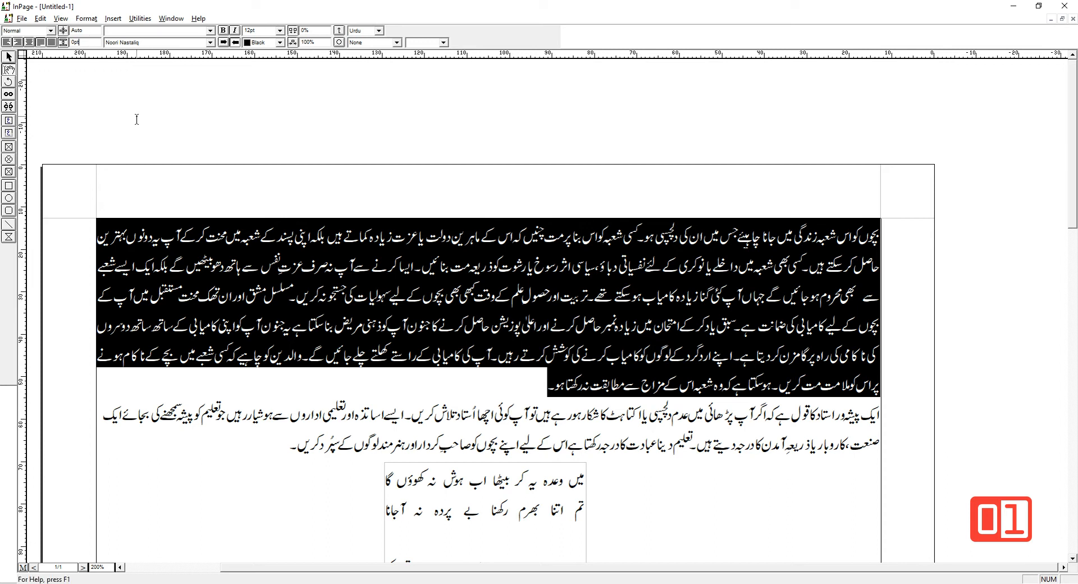
{"action": "left_click", "coordinate": [574, 240]}
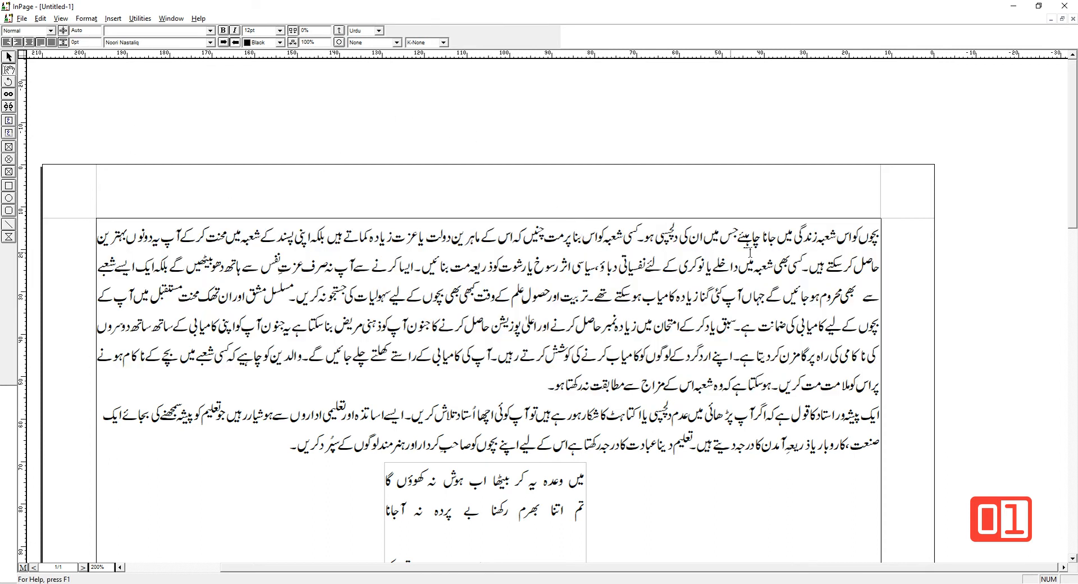
Select a phrase in the first paragraph's second line and try line spacings of 12 pt and 5 pt.
{"action": "left_click_drag", "start_coordinate": [879, 236], "coordinate": [844, 264]}
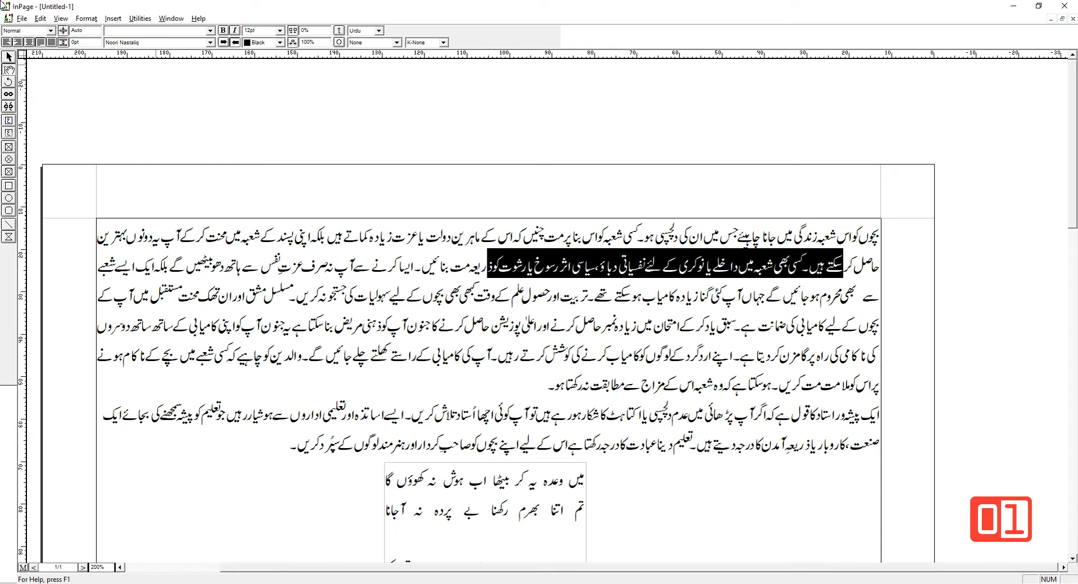
{"action": "double_click", "coordinate": [92, 30]}
{"action": "type", "text": "12"}
{"action": "key", "text": "Return"}
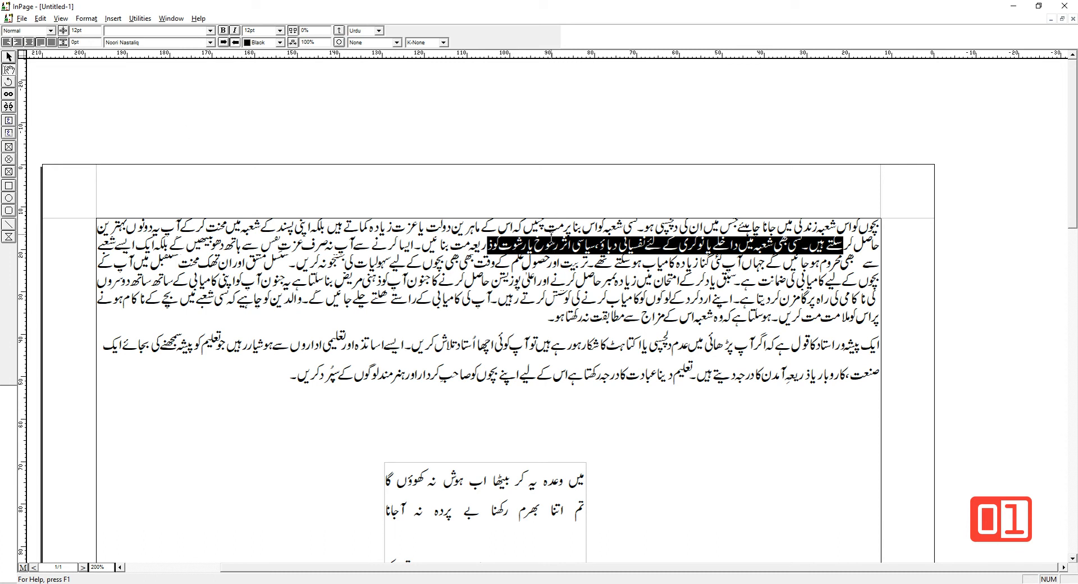
{"action": "double_click", "coordinate": [88, 32]}
{"action": "type", "text": "5"}
{"action": "key", "text": "Return"}
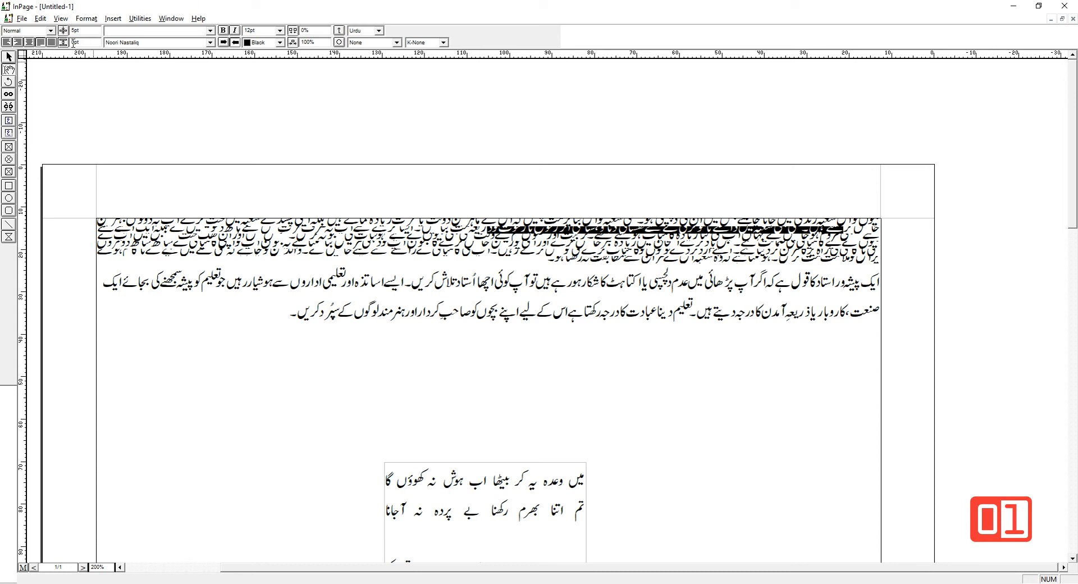
Add a 10 pt extra gap between the first paragraph's lines and set its line spacing to 20 pt.
{"action": "double_click", "coordinate": [93, 41]}
{"action": "type", "text": "10"}
{"action": "key", "text": "Return"}
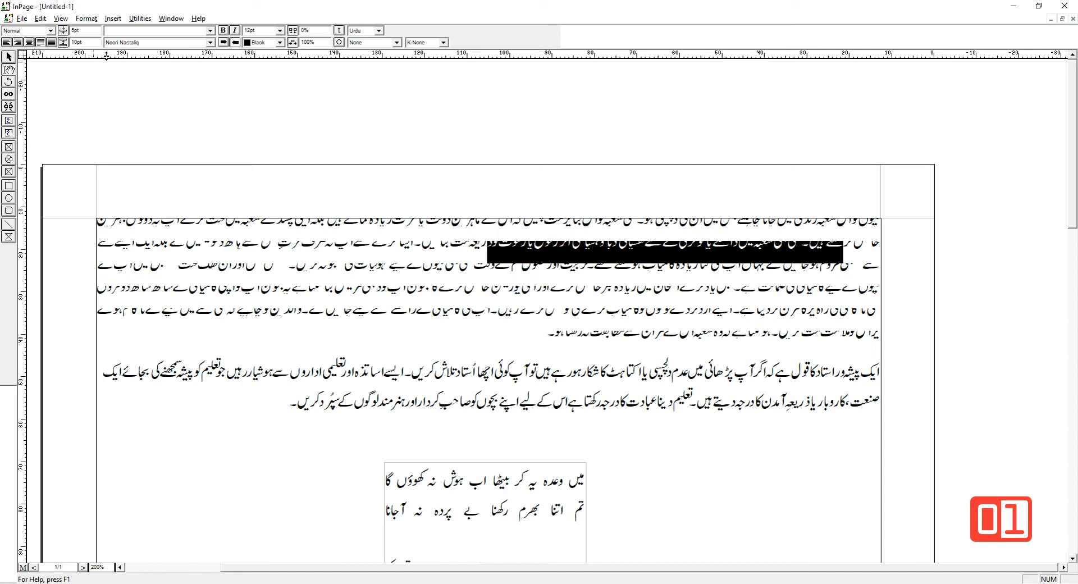
{"action": "double_click", "coordinate": [93, 29]}
{"action": "type", "text": "20"}
{"action": "key", "text": "Return"}
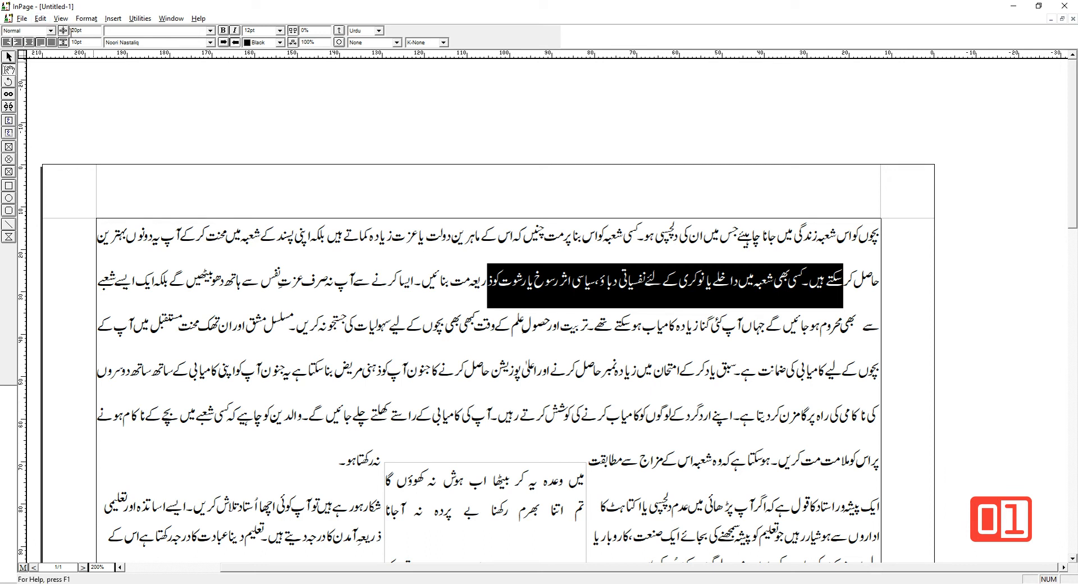
Reset the first paragraph to Auto line spacing with a 0 pt extra line gap, and deselect the phrase.
{"action": "double_click", "coordinate": [92, 30]}
{"action": "type", "text": "auto"}
{"action": "key", "text": "Return"}
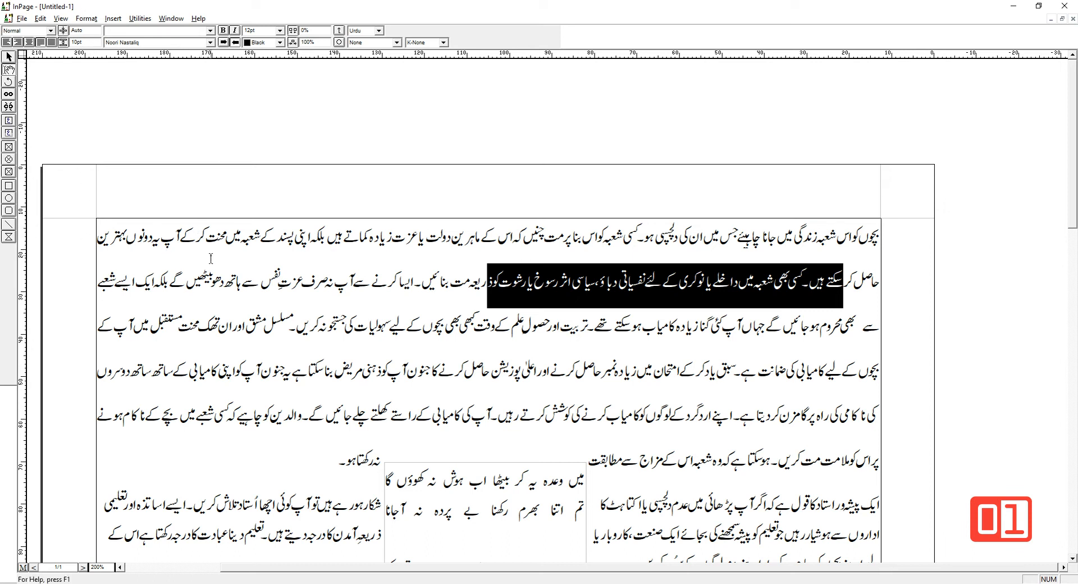
{"action": "double_click", "coordinate": [87, 45]}
{"action": "type", "text": "0"}
{"action": "key", "text": "Return"}
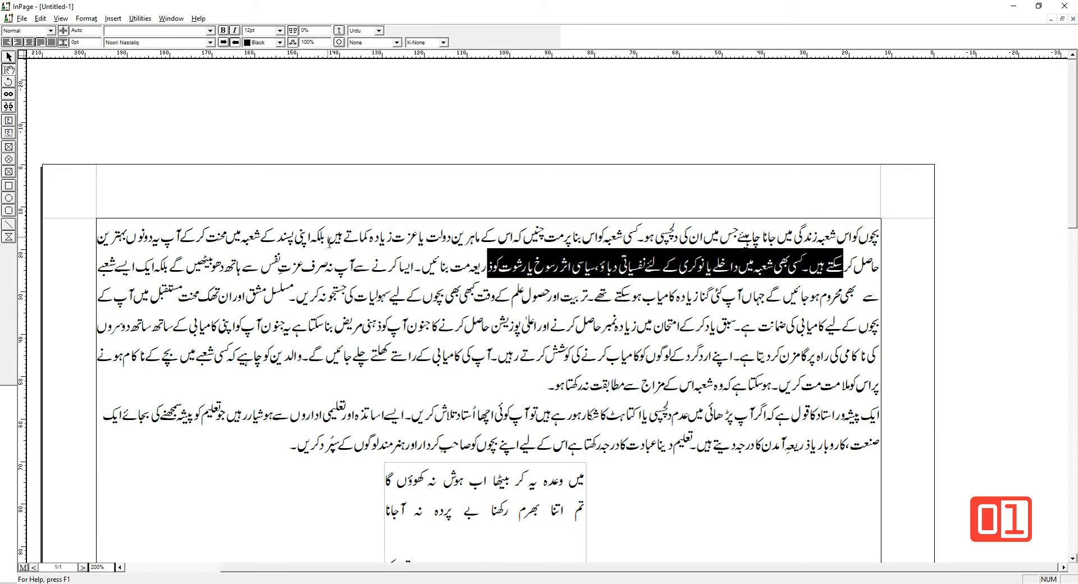
{"action": "left_click", "coordinate": [326, 240]}
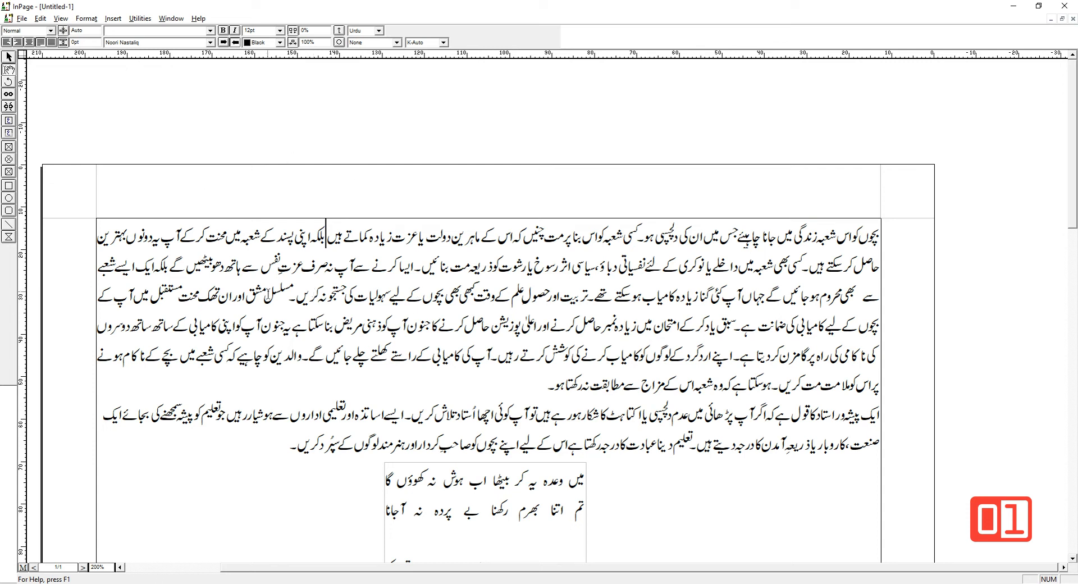
Start a new line after the first paragraph and enter "English text" in English.
{"action": "left_click", "coordinate": [529, 384]}
{"action": "key", "text": "Return"}
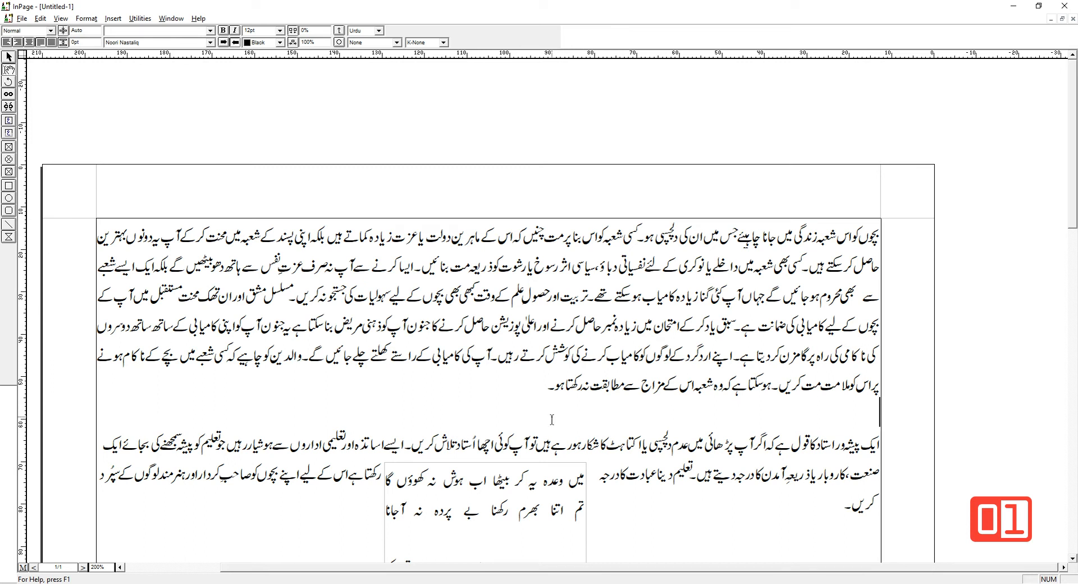
{"action": "type", "text": "S"}
{"action": "key", "text": "BackSpace"}
{"action": "type", "text": "English text"}
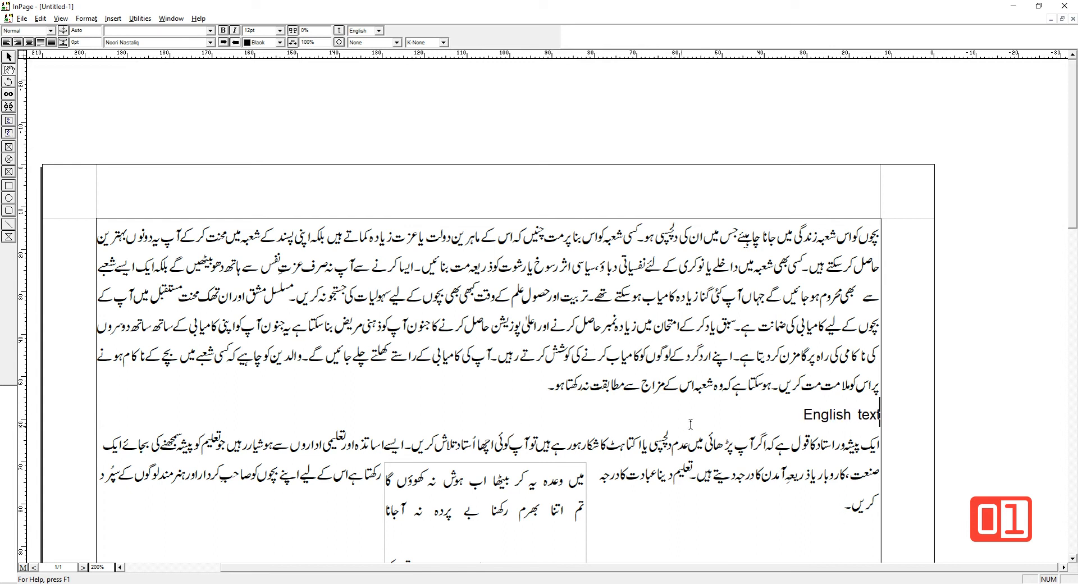
Select the words "English text", try the Agency FB font, and settle on Bahnschrift SemiLight SemiConde.
{"action": "mouse_move", "coordinate": [802, 418]}
{"action": "left_mouse_down"}
{"action": "mouse_move", "coordinate": [900, 432]}
{"action": "mouse_move", "coordinate": [813, 418]}
{"action": "mouse_move", "coordinate": [883, 418]}
{"action": "mouse_move", "coordinate": [804, 414]}
{"action": "left_mouse_up"}
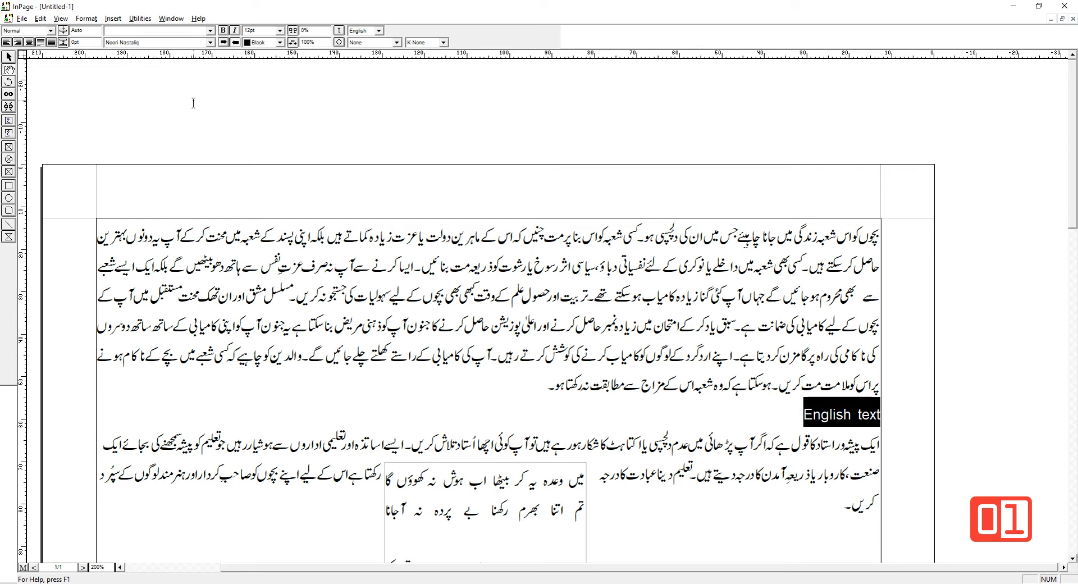
{"action": "left_click", "coordinate": [211, 30]}
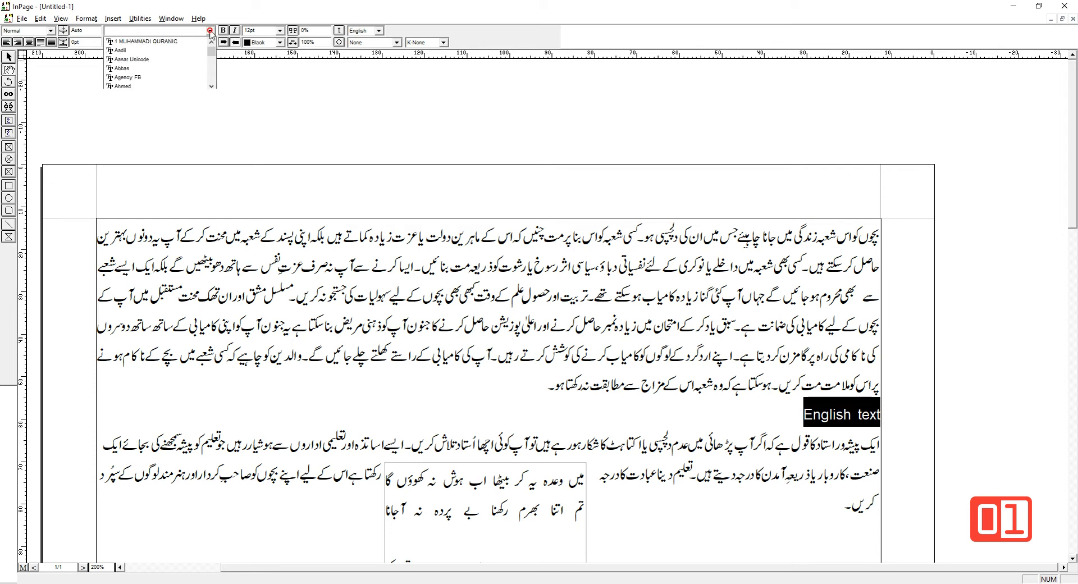
{"action": "left_click", "coordinate": [171, 77]}
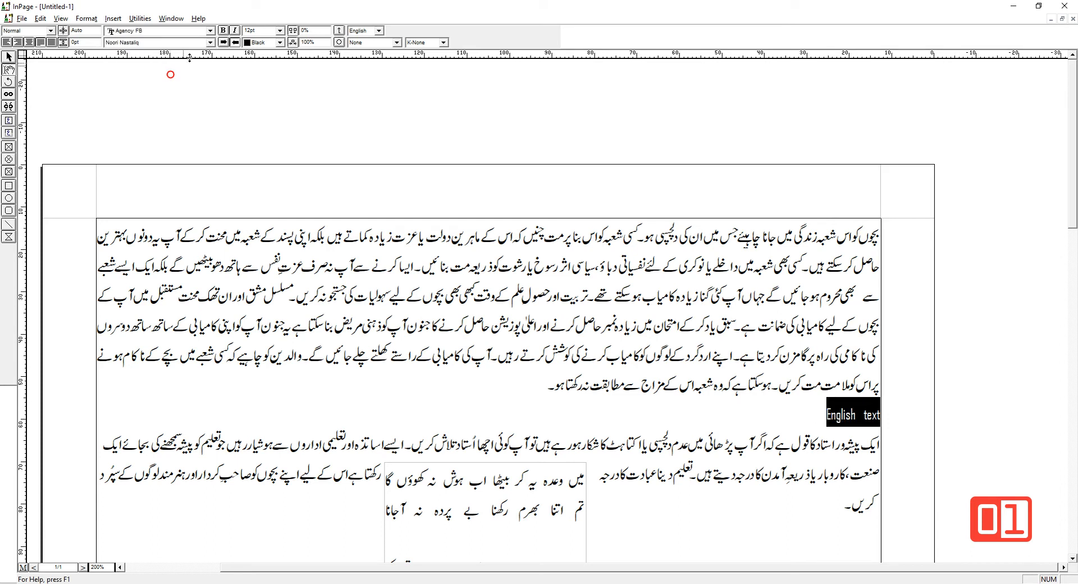
{"action": "left_click", "coordinate": [210, 30]}
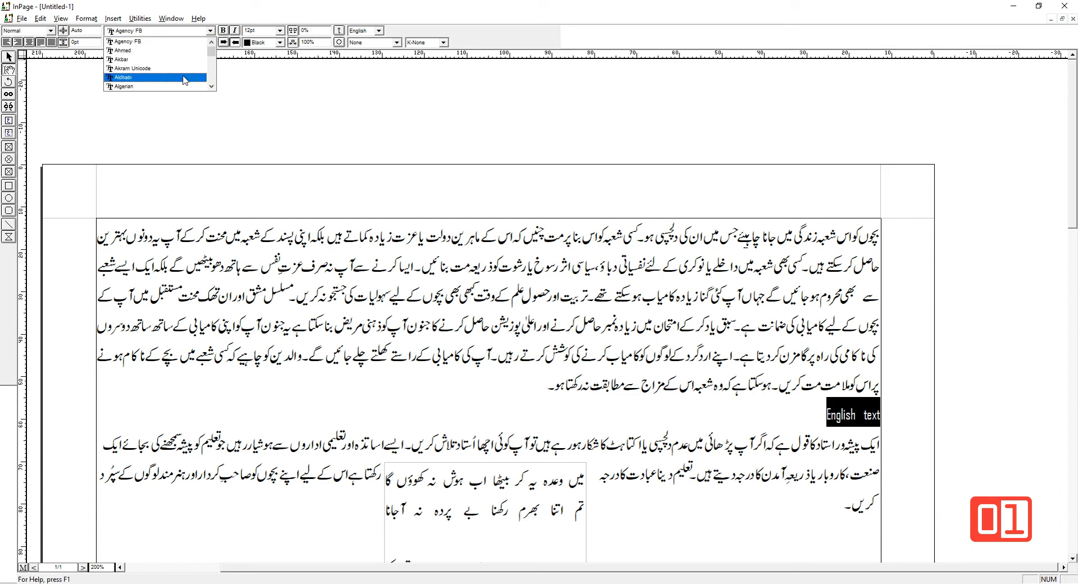
{"action": "scroll", "coordinate": [190, 77], "scroll_direction": "down", "scroll_amount": 10}
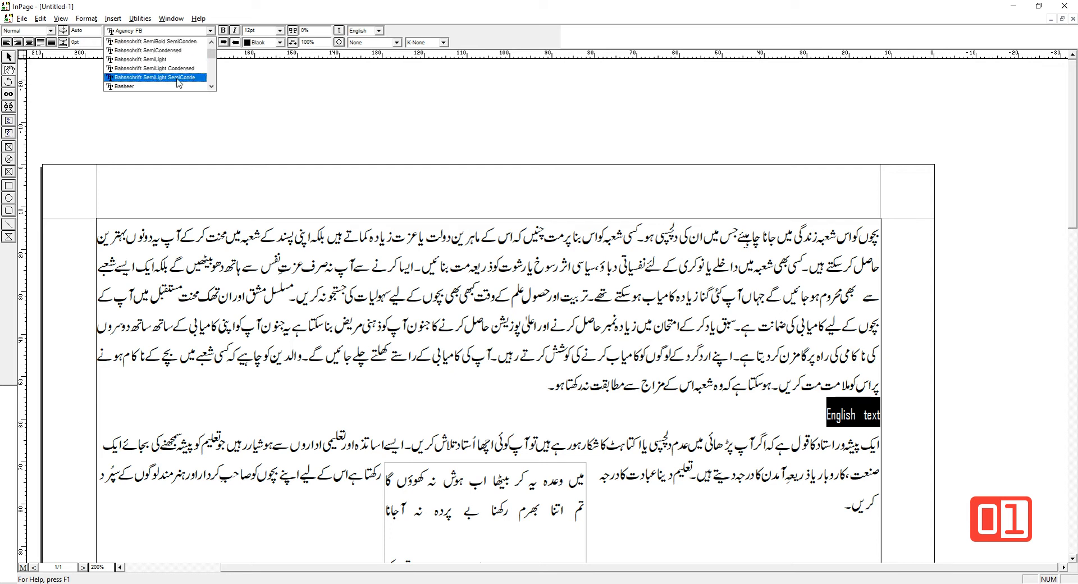
{"action": "left_click", "coordinate": [177, 78]}
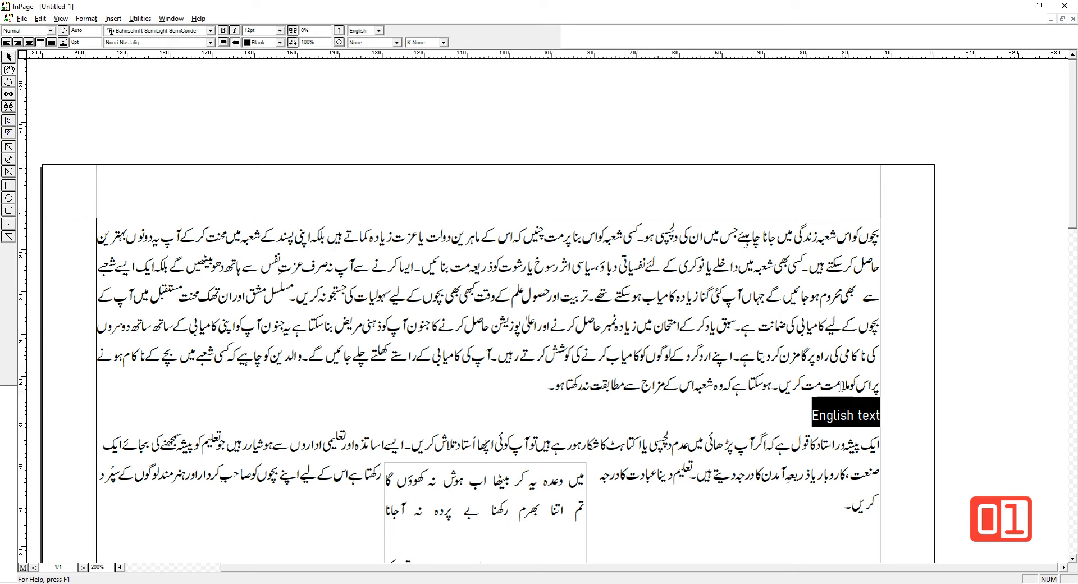
Switch the English line to left-to-right and back to right-to-left direction, and align it left.
{"action": "left_click", "coordinate": [225, 42]}
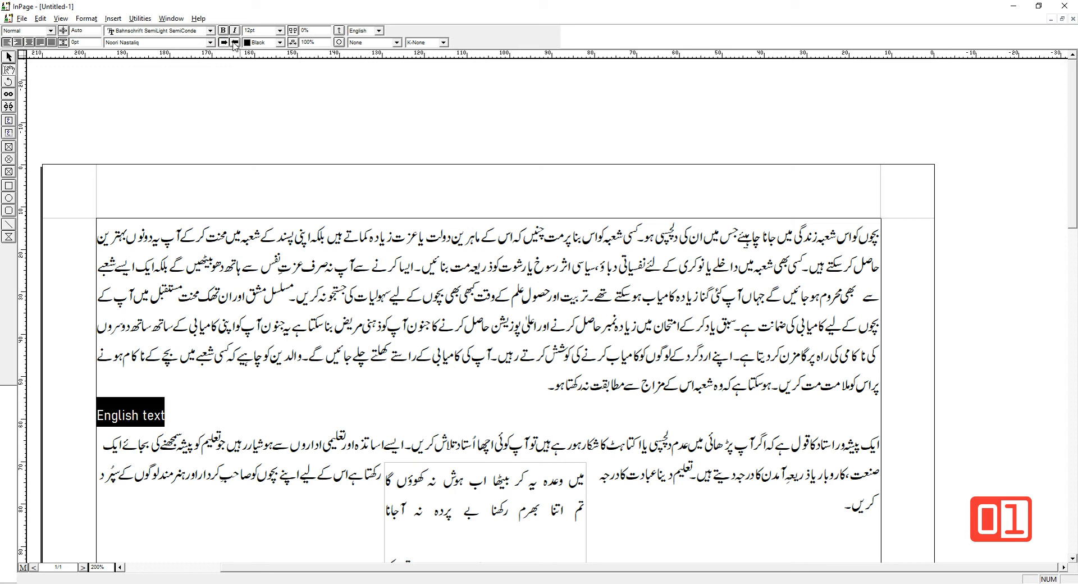
{"action": "left_click", "coordinate": [235, 42]}
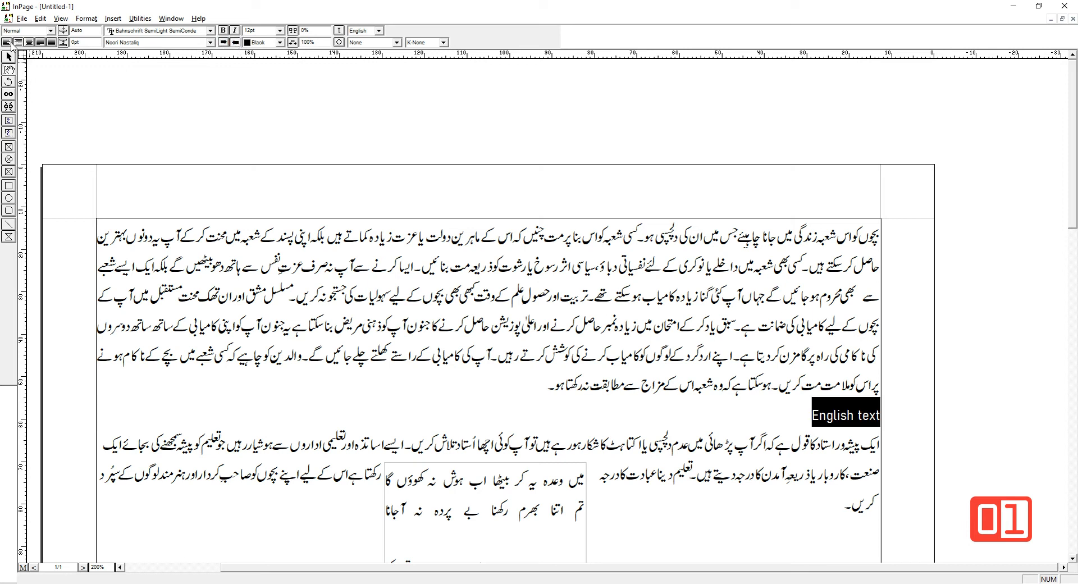
{"action": "left_click", "coordinate": [8, 44]}
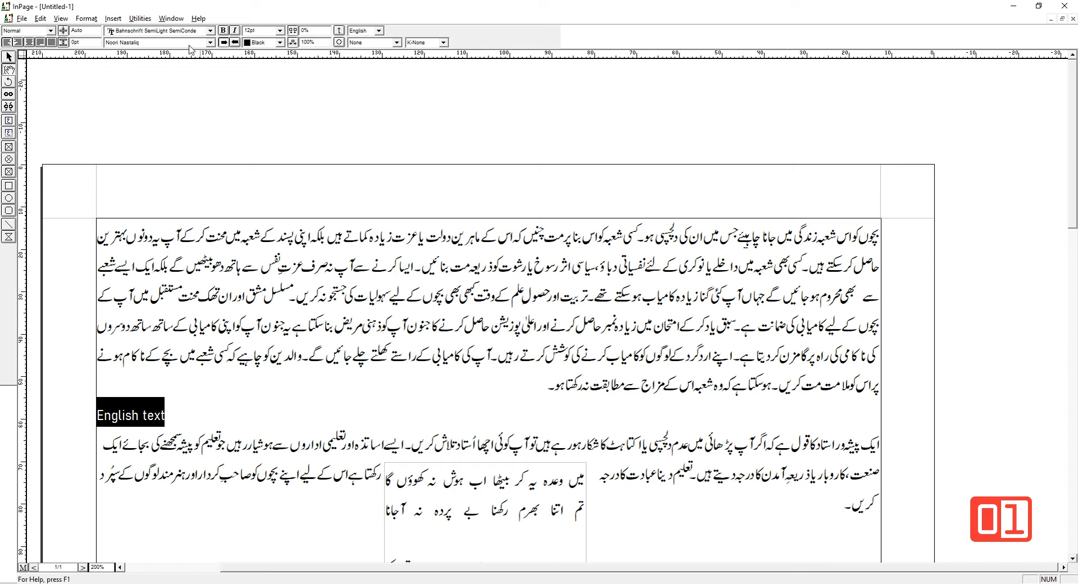
Select the whole first Urdu paragraph, try the Noori Character font, and apply the Abbas font.
{"action": "left_click_drag", "start_coordinate": [315, 264], "coordinate": [464, 335]}
{"action": "left_click_drag", "start_coordinate": [542, 384], "coordinate": [882, 232]}
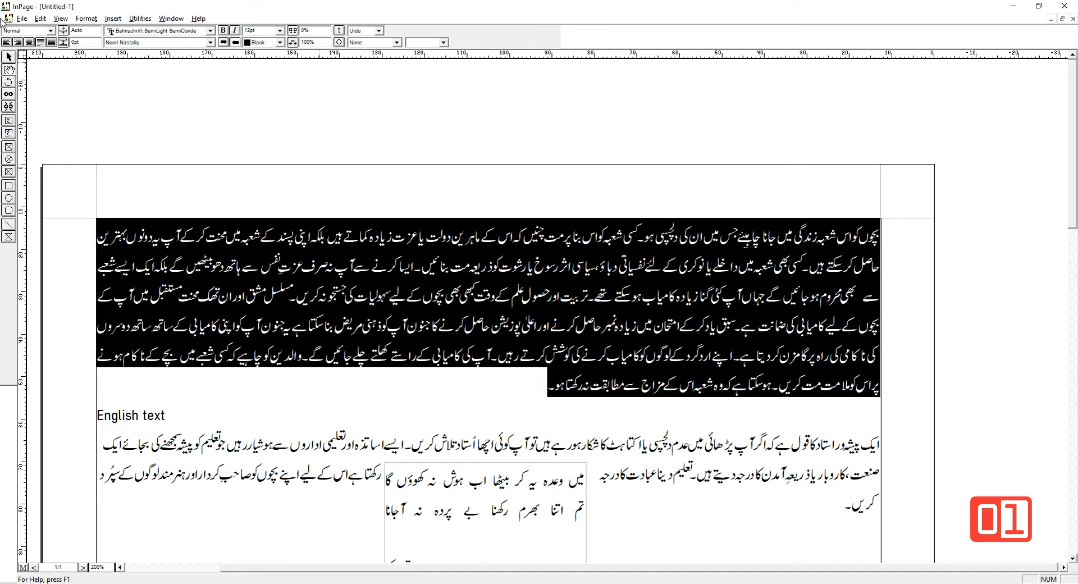
{"action": "left_click", "coordinate": [211, 42]}
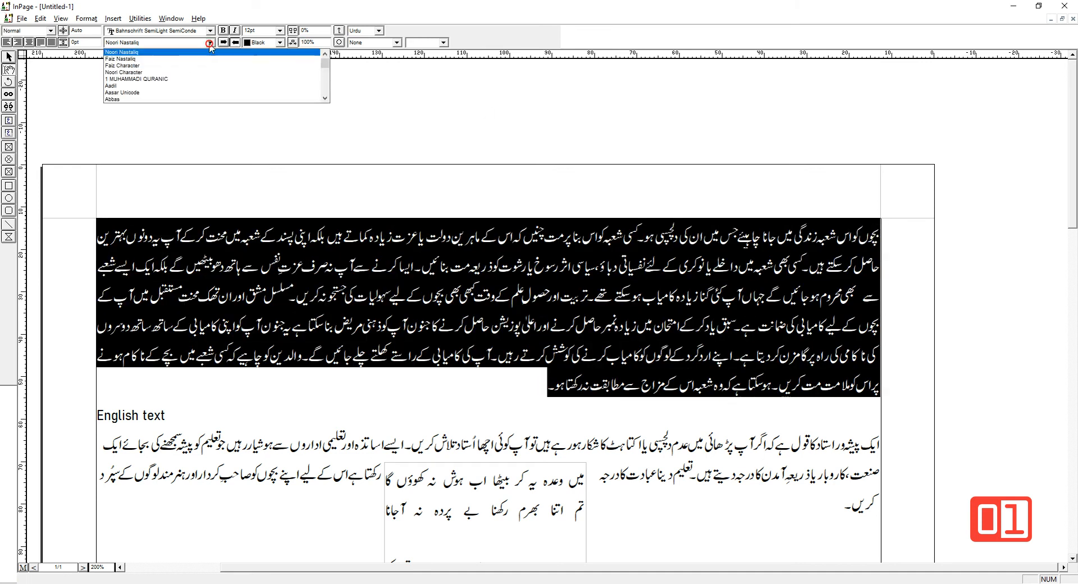
{"action": "left_click", "coordinate": [203, 72]}
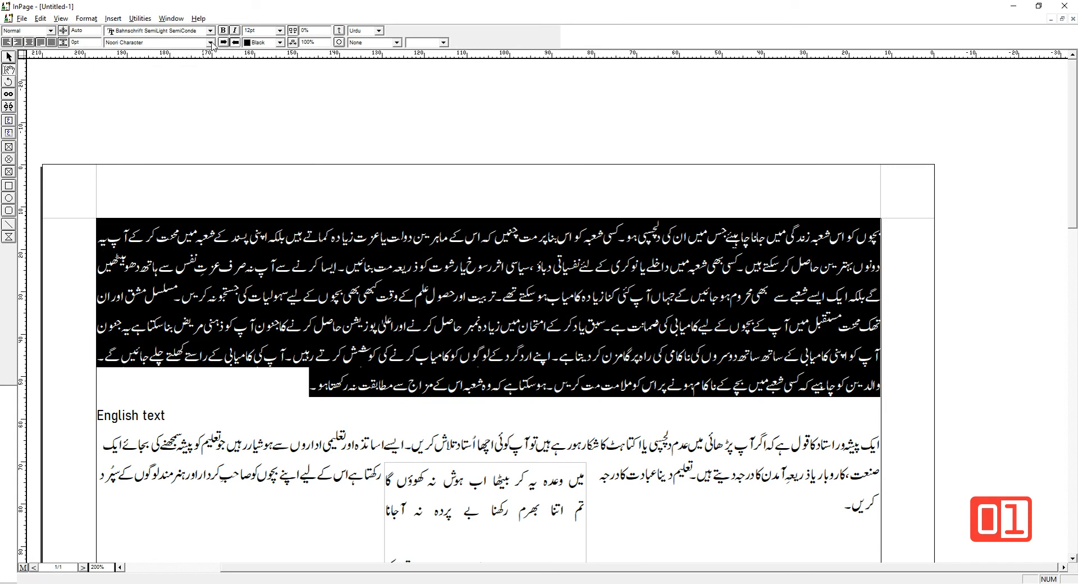
{"action": "left_click", "coordinate": [210, 43]}
{"action": "left_click", "coordinate": [212, 82]}
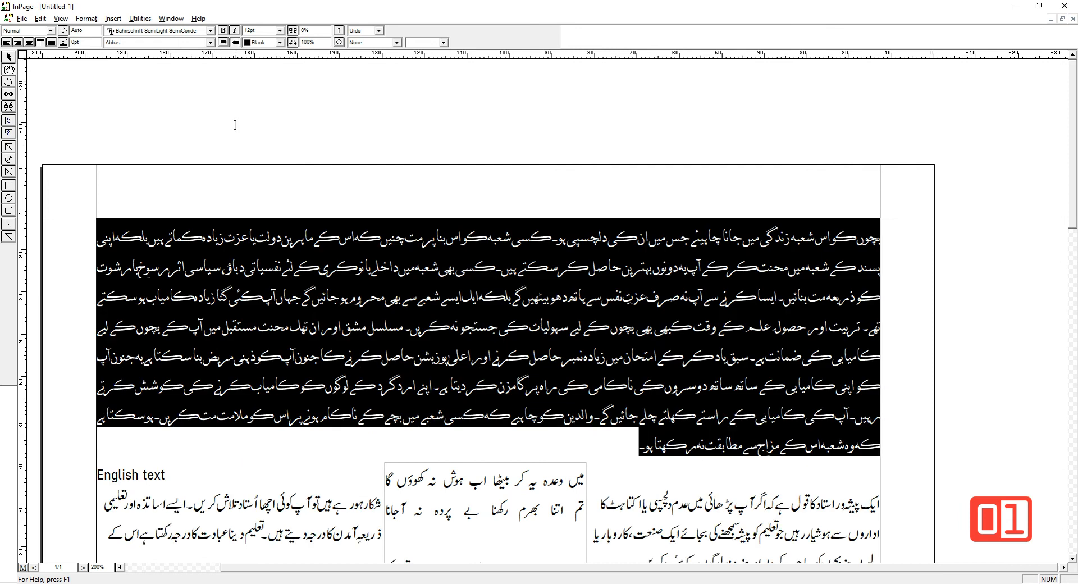
Move the poem text box down into the empty area below the second Urdu paragraph.
{"action": "left_click", "coordinate": [505, 311]}
{"action": "left_click_drag", "start_coordinate": [683, 504], "coordinate": [793, 504]}
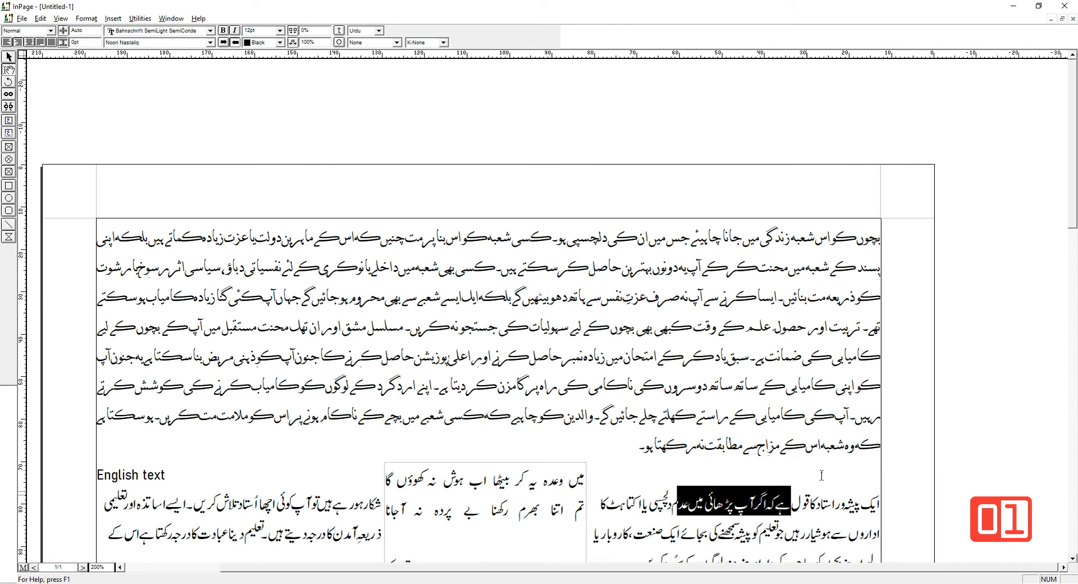
{"action": "left_click_drag", "start_coordinate": [1072, 213], "coordinate": [1072, 314]}
{"action": "left_click", "coordinate": [492, 188]}
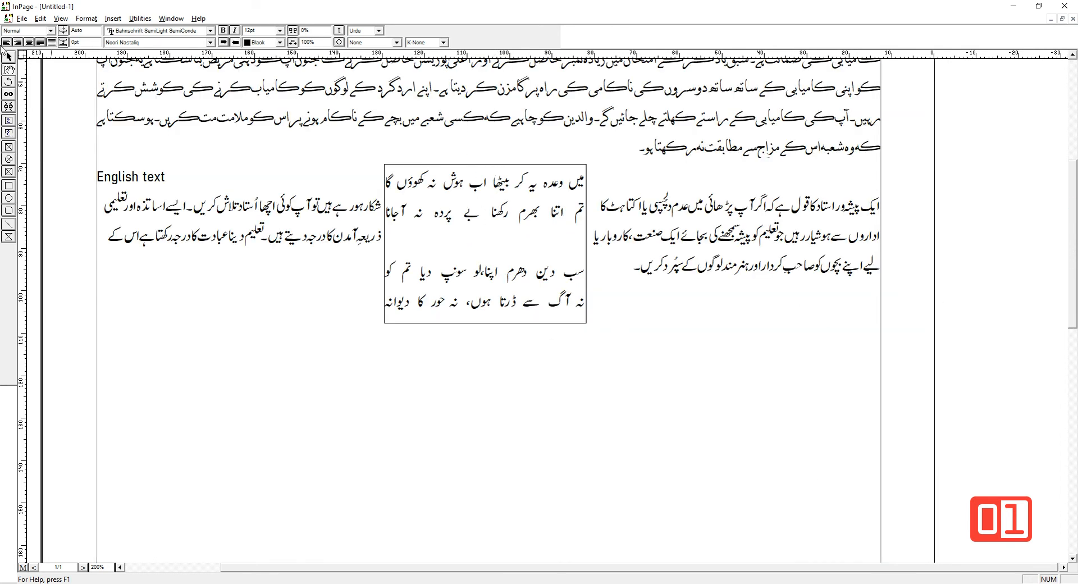
{"action": "left_click", "coordinate": [8, 56]}
{"action": "left_click", "coordinate": [441, 203]}
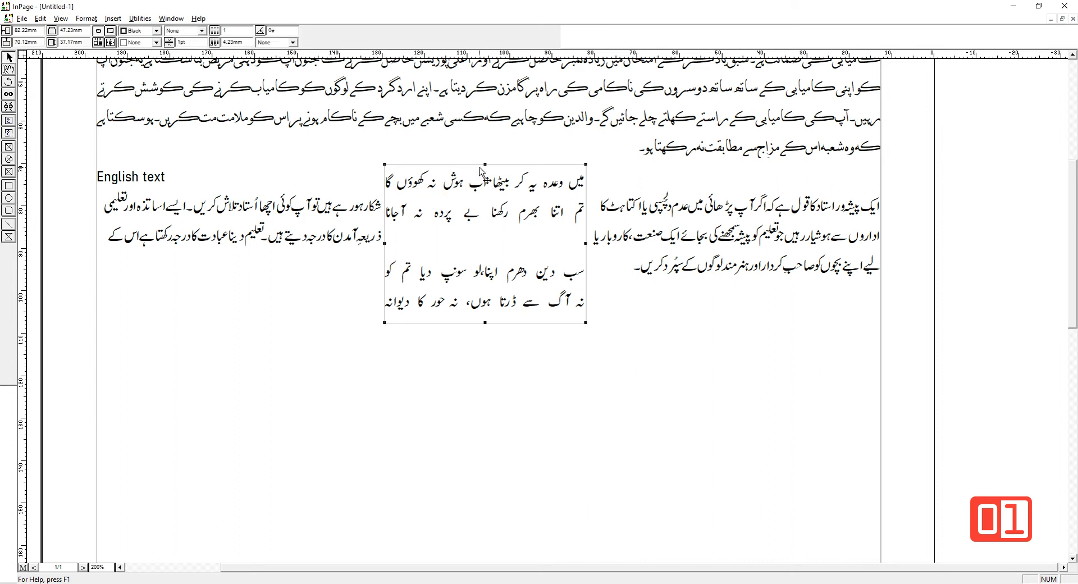
{"action": "left_click_drag", "start_coordinate": [501, 168], "coordinate": [491, 305]}
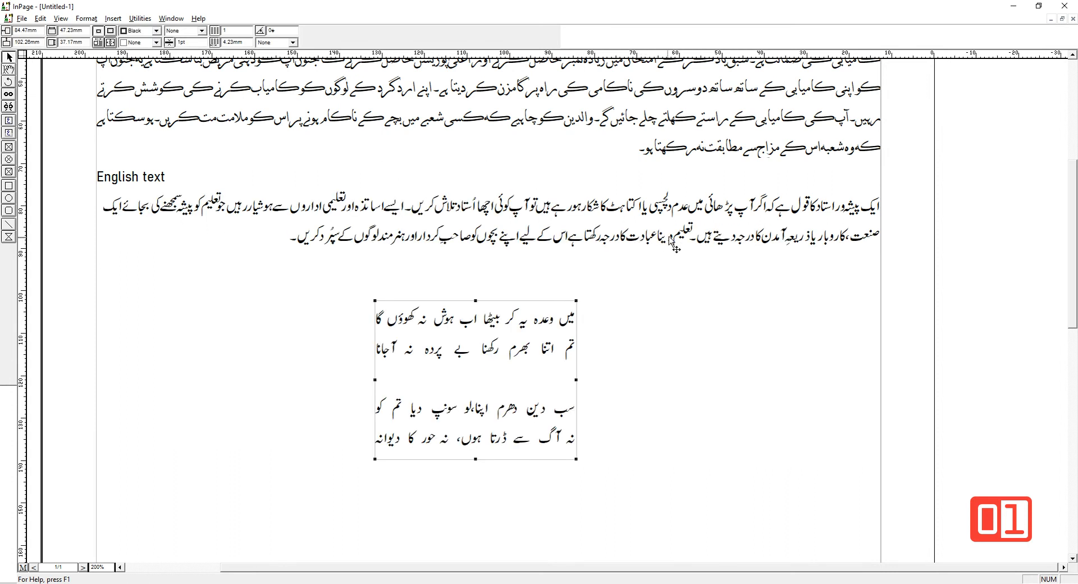
Select the whole second Urdu paragraph below the English line and make it bold.
{"action": "left_click", "coordinate": [8, 69]}
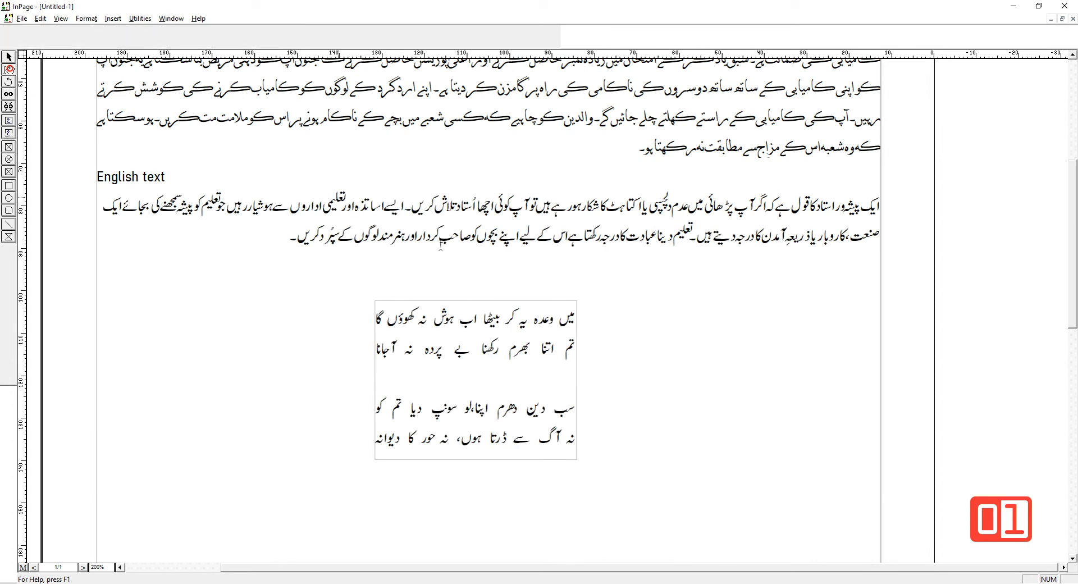
{"action": "left_click", "coordinate": [281, 234]}
{"action": "left_click_drag", "start_coordinate": [405, 240], "coordinate": [884, 213]}
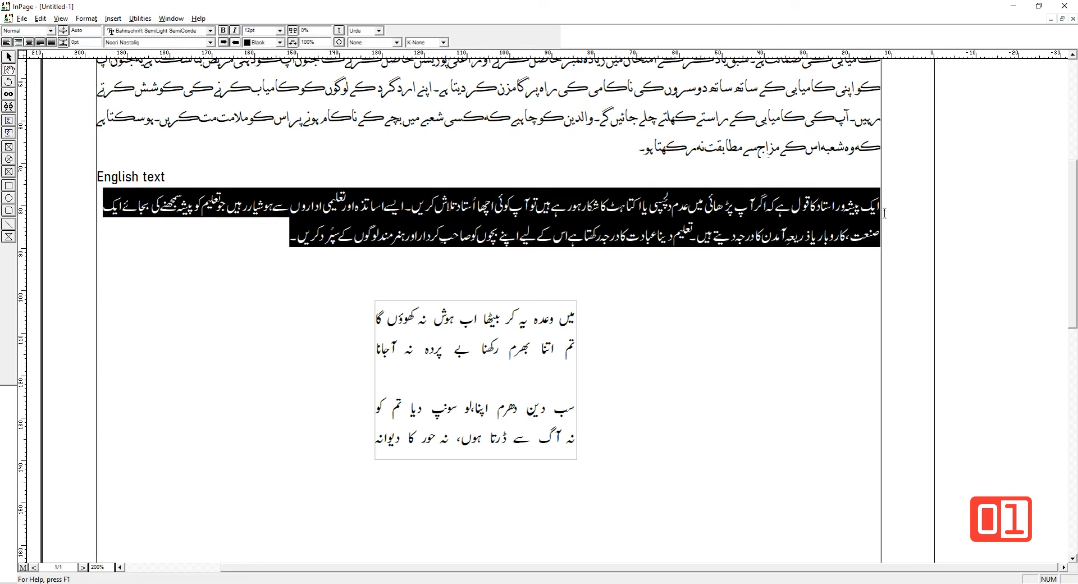
{"action": "left_click", "coordinate": [227, 34]}
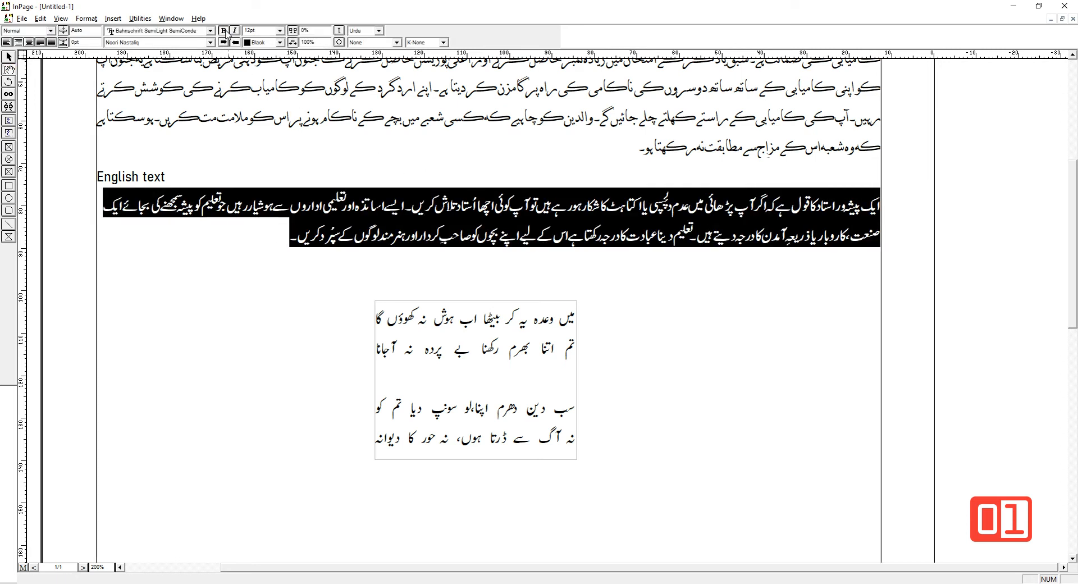
{"action": "left_click", "coordinate": [444, 214]}
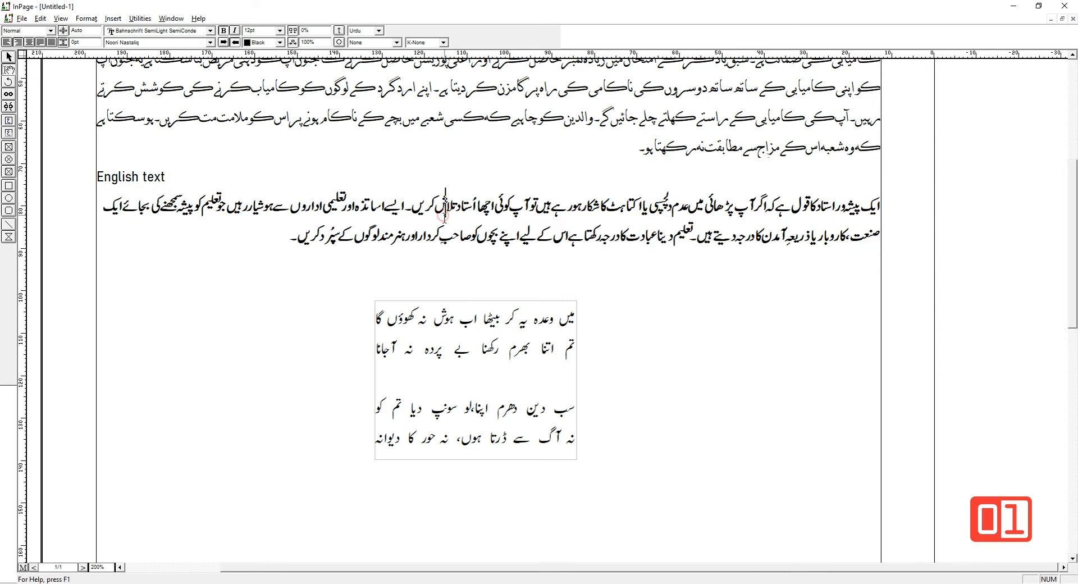
Remove the bold formatting from the second Urdu paragraph, starting with its last line.
{"action": "left_click_drag", "start_coordinate": [279, 243], "coordinate": [878, 227]}
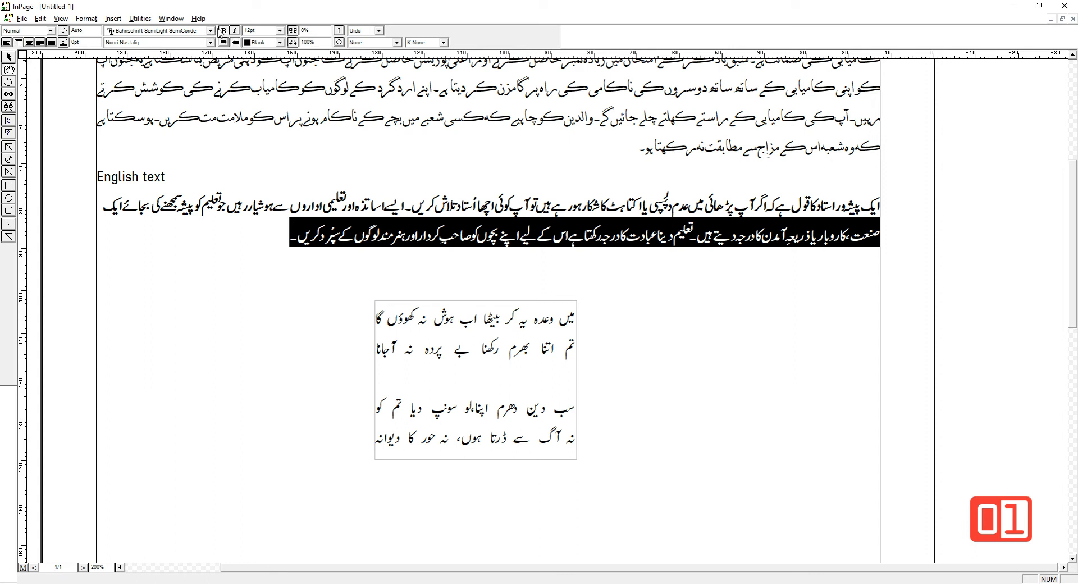
{"action": "left_click", "coordinate": [415, 231]}
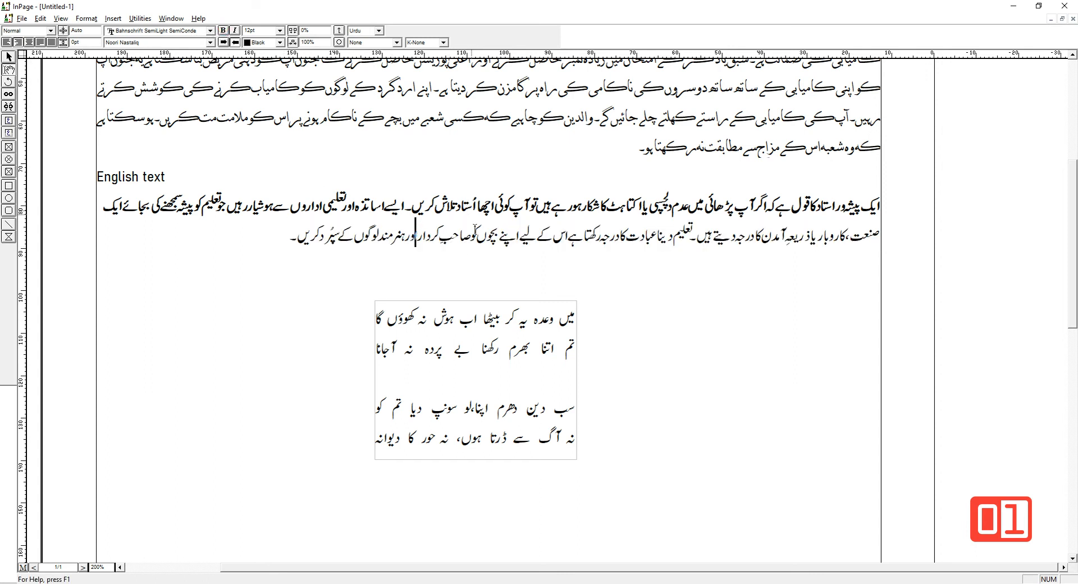
{"action": "triple_click", "coordinate": [290, 240]}
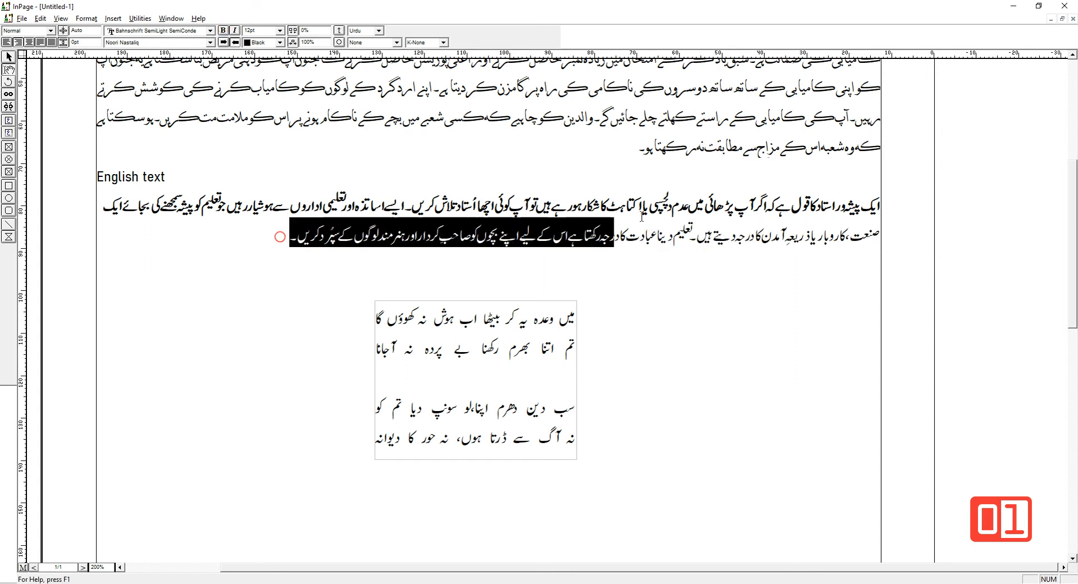
{"action": "left_click", "coordinate": [223, 30]}
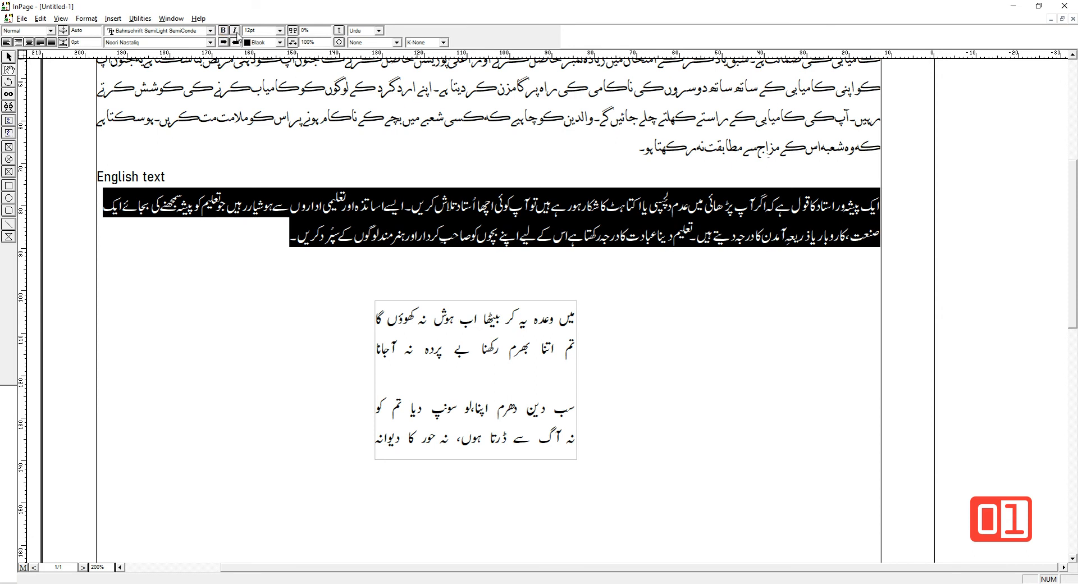
Italicize the whole second Urdu paragraph.
{"action": "left_click", "coordinate": [235, 30]}
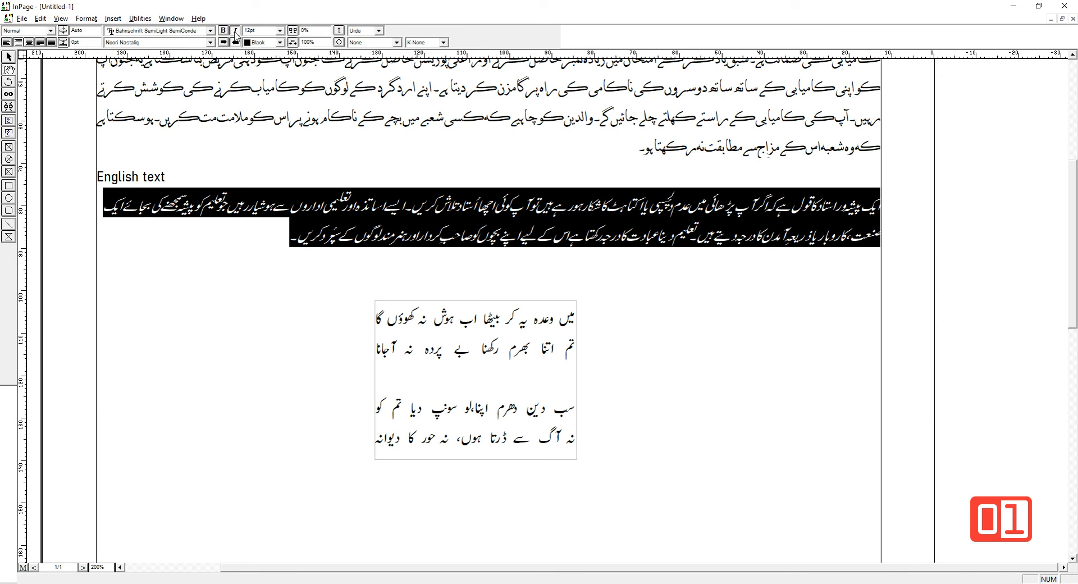
{"action": "left_click", "coordinate": [412, 230]}
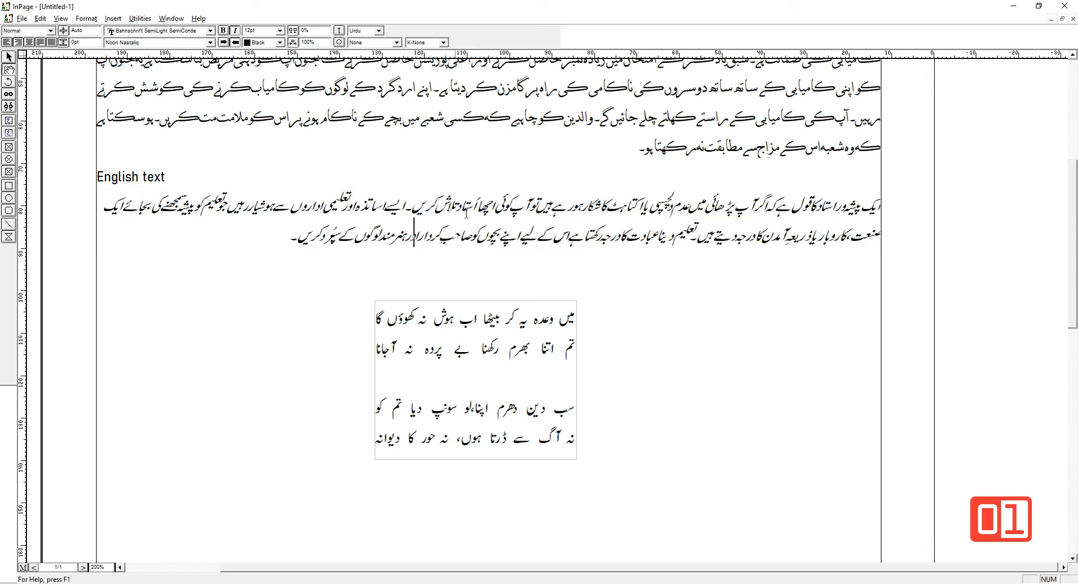
{"action": "left_click_drag", "start_coordinate": [290, 242], "coordinate": [495, 193]}
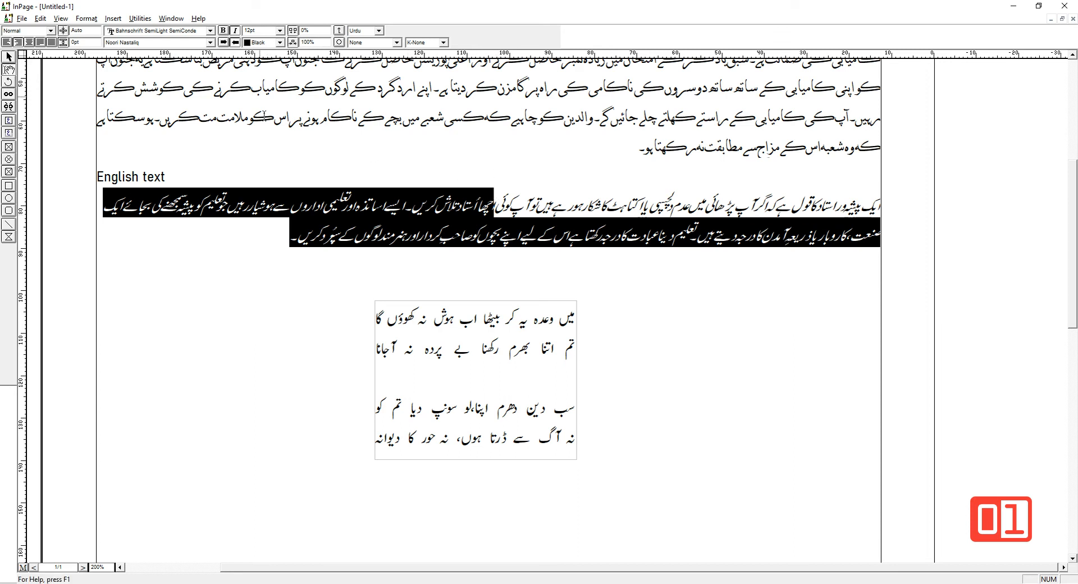
{"action": "left_click", "coordinate": [354, 199]}
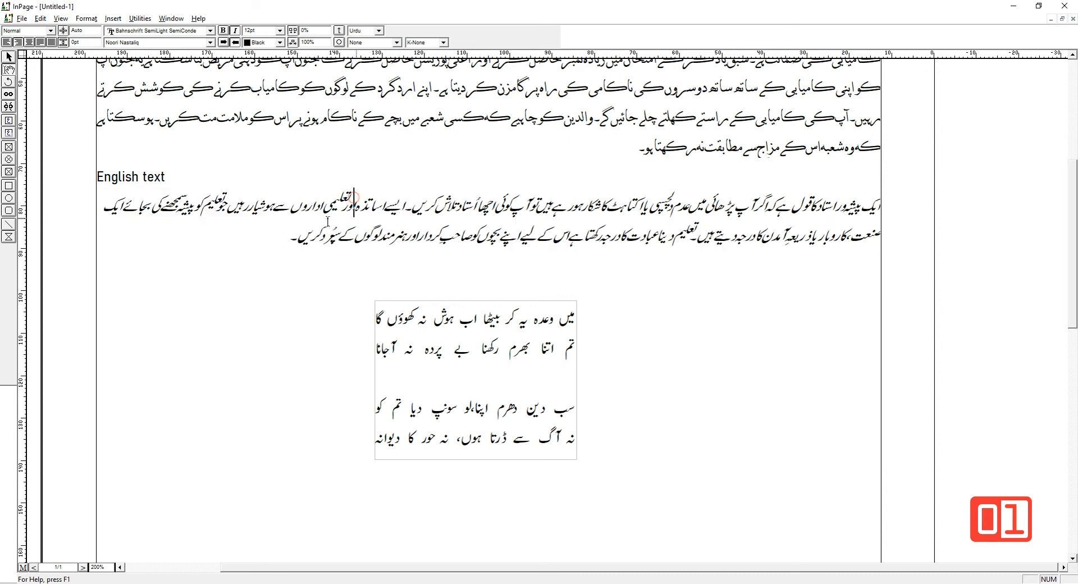
Select the whole second Urdu paragraph again and remove its italic formatting.
{"action": "left_click_drag", "start_coordinate": [270, 237], "coordinate": [898, 208]}
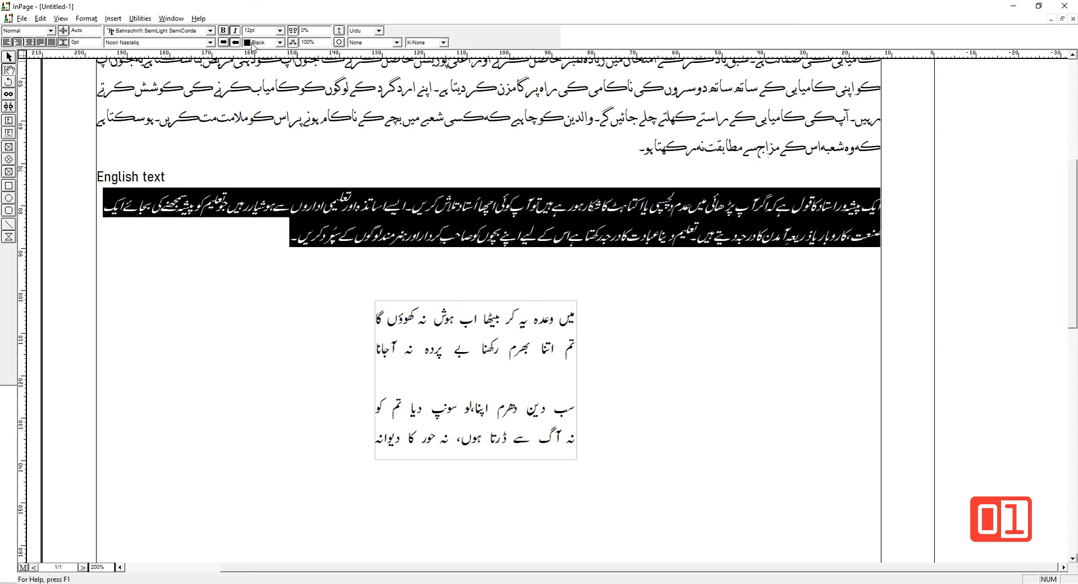
{"action": "left_click", "coordinate": [234, 30]}
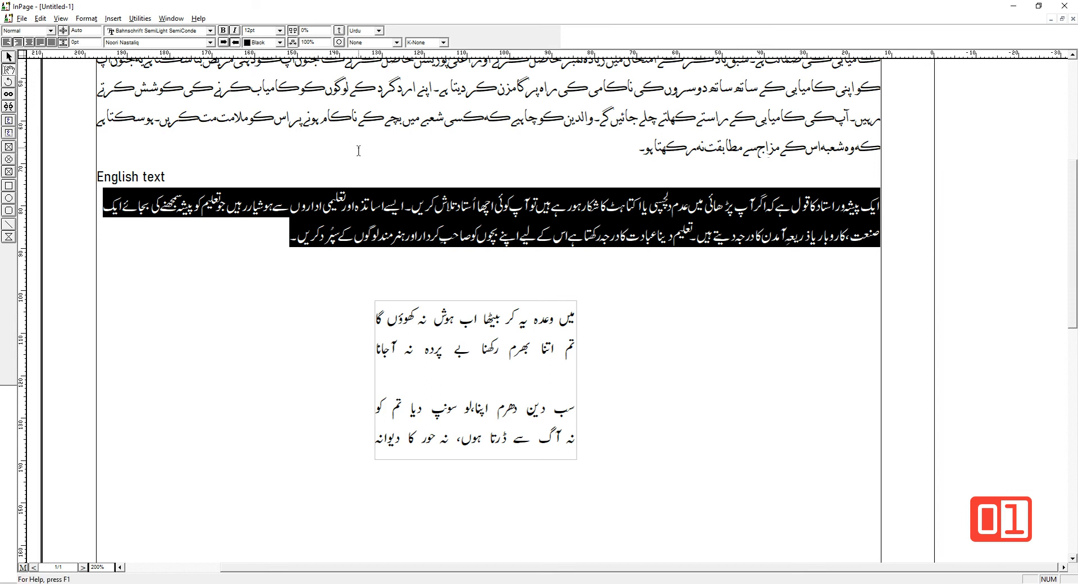
{"action": "left_click", "coordinate": [384, 220]}
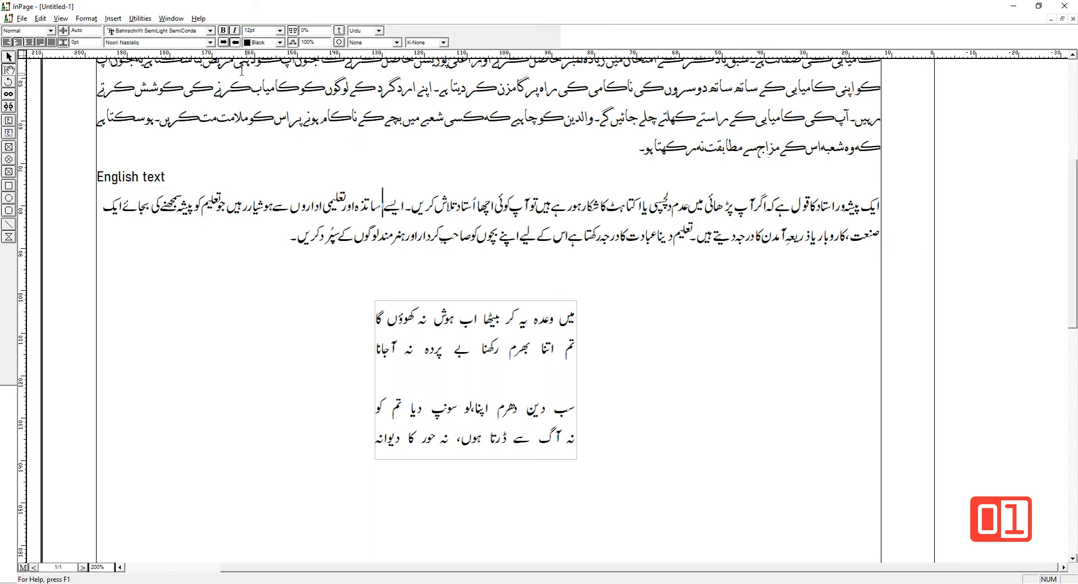
Switch the second Urdu paragraph to left-to-right direction and step the text cursor back and forth through its words.
{"action": "left_click", "coordinate": [225, 42]}
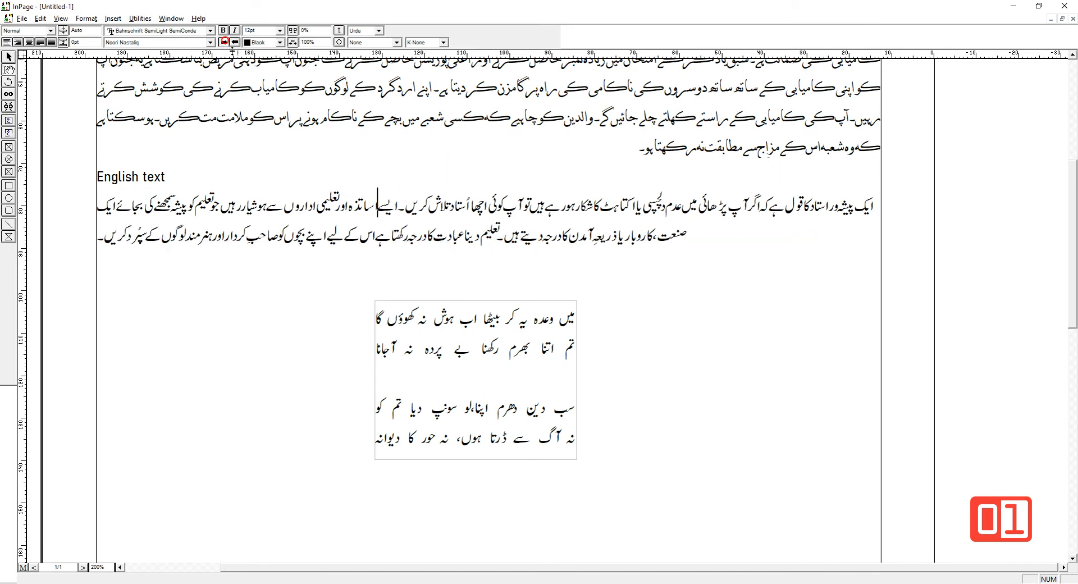
{"action": "left_click", "coordinate": [298, 214]}
{"action": "key", "text": "Right"}
{"action": "key", "text": "Right"}
{"action": "key", "text": "Right"}
{"action": "key", "text": "Right"}
{"action": "key", "text": "Right"}
{"action": "key", "text": "Left"}
{"action": "key", "text": "Left"}
{"action": "key", "text": "Left"}
{"action": "key", "text": "Left"}
{"action": "key", "text": "Left"}
{"action": "key", "text": "Left"}
{"action": "key", "text": "Right"}
{"action": "key", "text": "Right"}
{"action": "key", "text": "Right"}
{"action": "key", "text": "Right"}
{"action": "key", "text": "Right"}
{"action": "key", "text": "Right"}
{"action": "key", "text": "Right"}
{"action": "key", "text": "Right"}
{"action": "key", "text": "Right"}
{"action": "key", "text": "Right"}
{"action": "key", "text": "Right"}
{"action": "key", "text": "Right"}
{"action": "key", "text": "Right"}
{"action": "key", "text": "Left"}
{"action": "key", "text": "Left"}
{"action": "key", "text": "Left"}
{"action": "key", "text": "Left"}
{"action": "key", "text": "Left"}
Return the second Urdu paragraph to right-to-left direction and step the text cursor through its first line.
{"action": "left_click", "coordinate": [236, 43]}
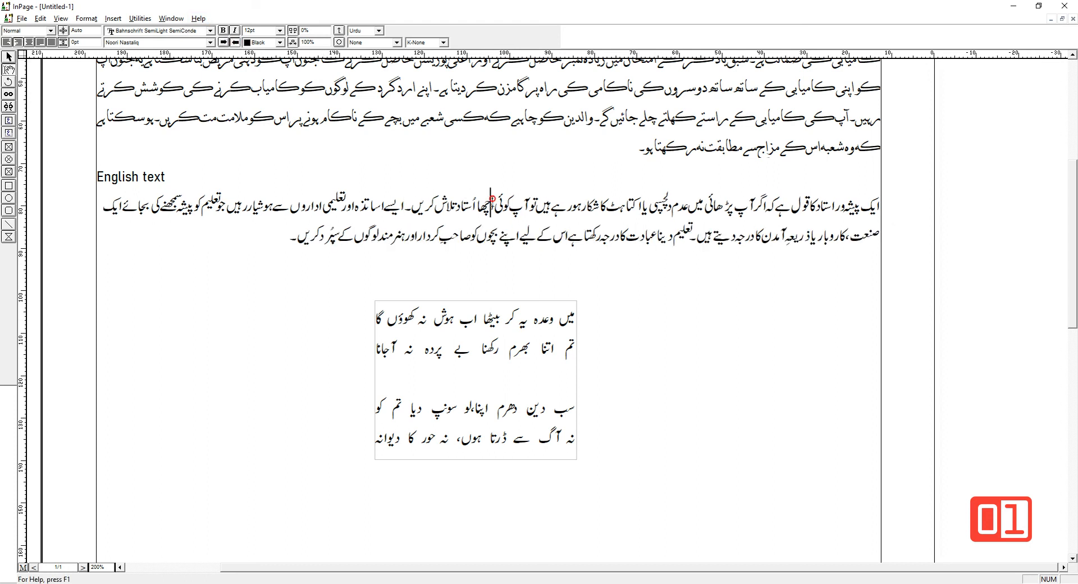
{"action": "key", "text": "Right"}
{"action": "key", "text": "Right"}
{"action": "key", "text": "Right"}
{"action": "key", "text": "Right"}
{"action": "key", "text": "Right"}
{"action": "key", "text": "Right"}
{"action": "key", "text": "Right"}
Select the whole second Urdu paragraph and set its font size to 72pt.
{"action": "left_click_drag", "start_coordinate": [261, 245], "coordinate": [884, 202]}
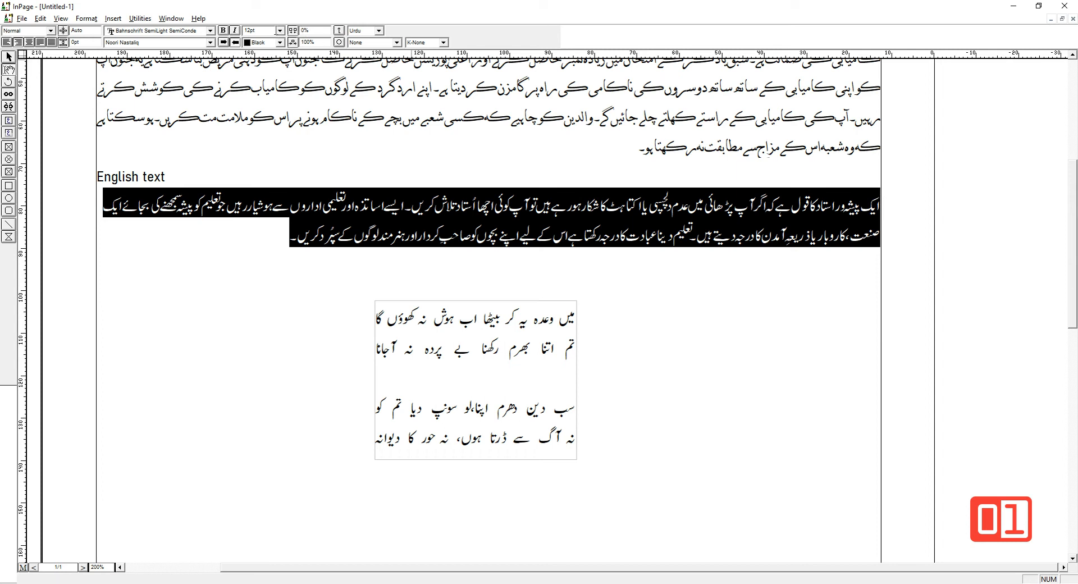
{"action": "left_click", "coordinate": [280, 31]}
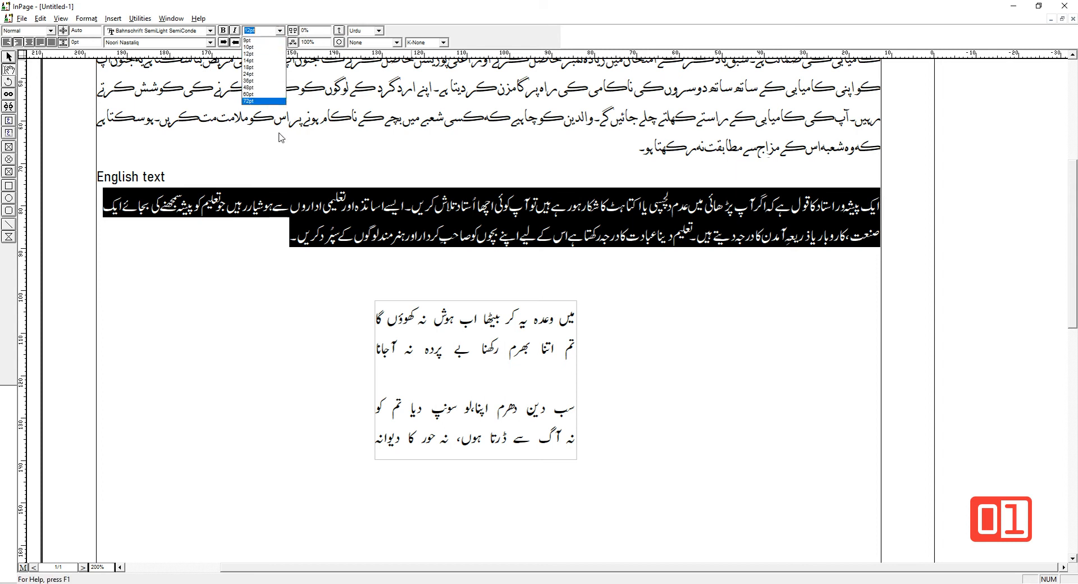
{"action": "left_click", "coordinate": [271, 101]}
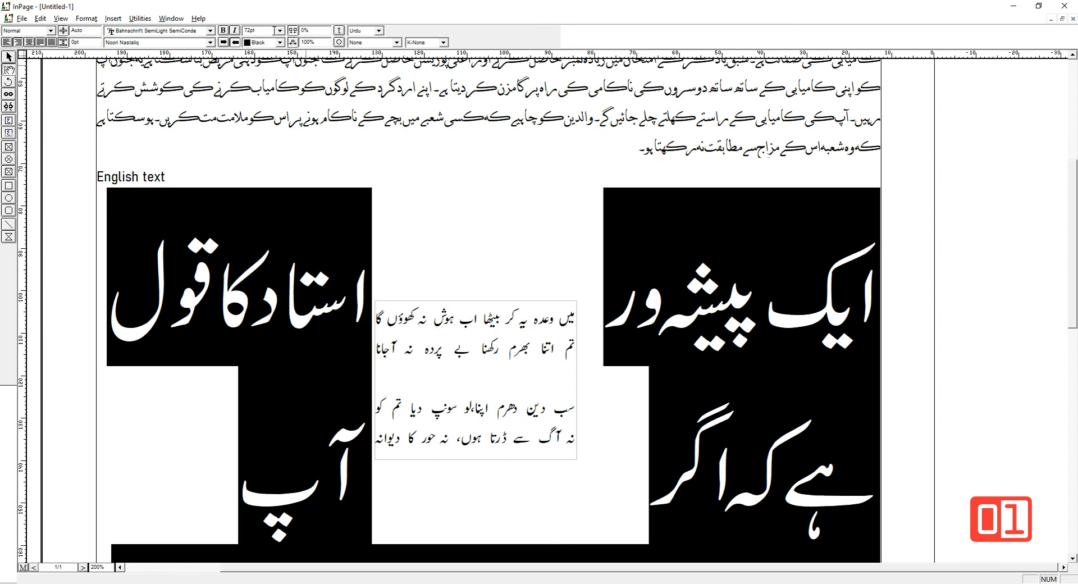
Set the second Urdu paragraph's font size to 12pt and deselect the text.
{"action": "left_click", "coordinate": [280, 30]}
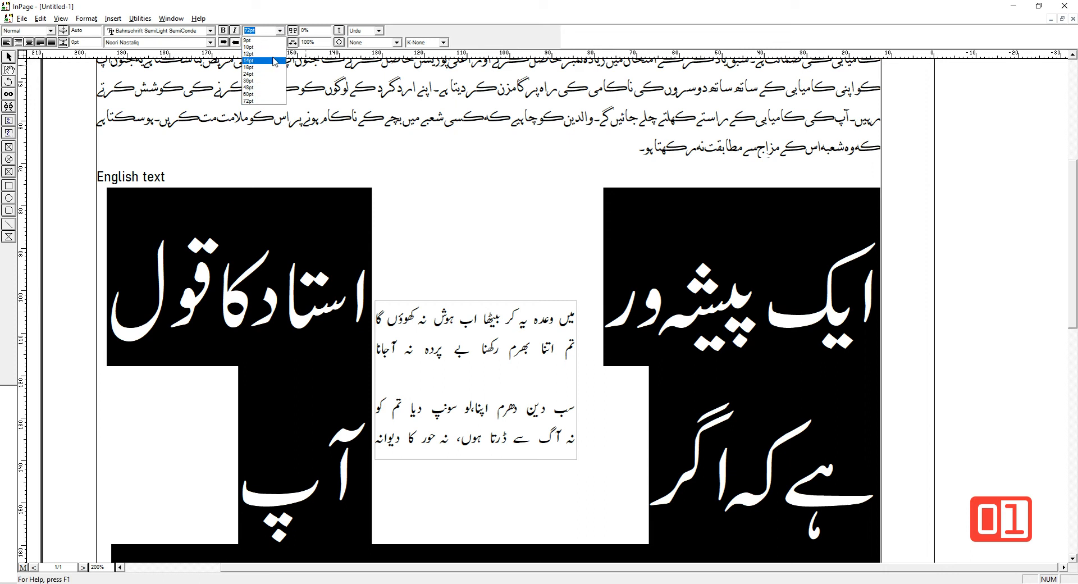
{"action": "left_click", "coordinate": [270, 55]}
{"action": "left_click", "coordinate": [550, 207]}
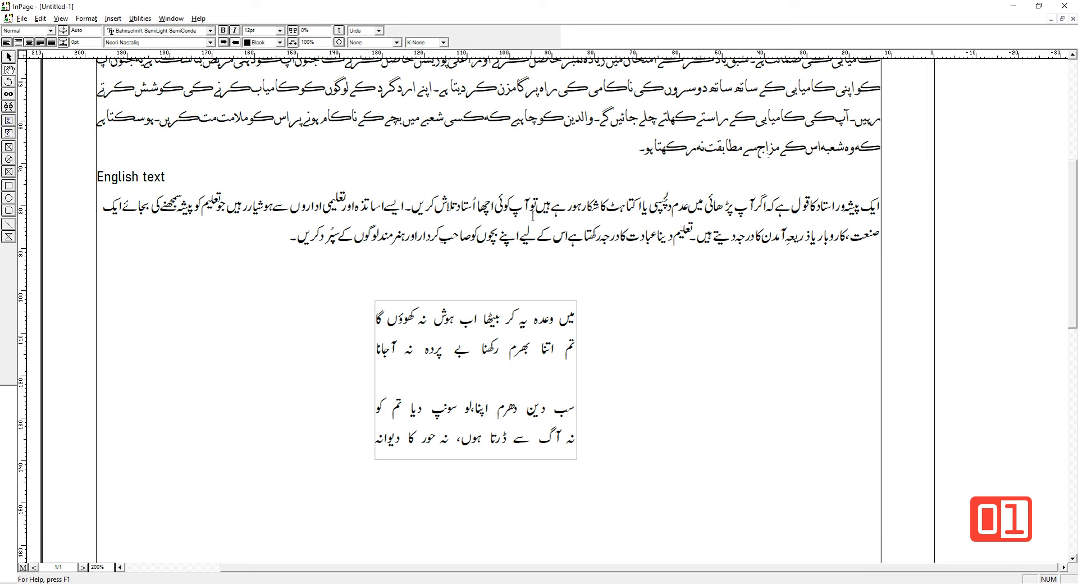
Colour the closing part of the second Urdu paragraph's last line red.
{"action": "left_click", "coordinate": [403, 227]}
{"action": "left_click_drag", "start_coordinate": [292, 239], "coordinate": [730, 241]}
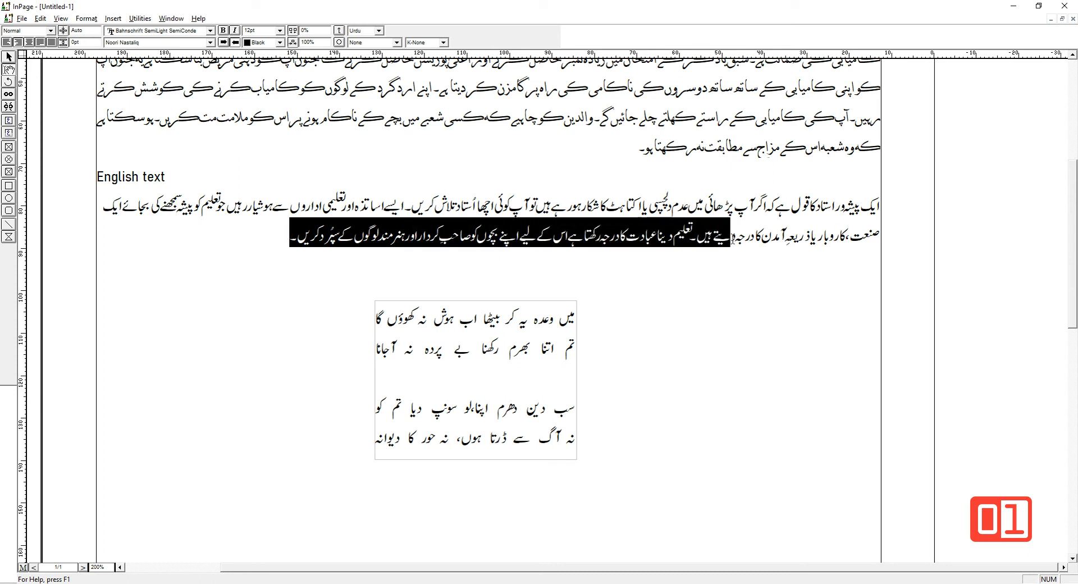
{"action": "left_click", "coordinate": [279, 42]}
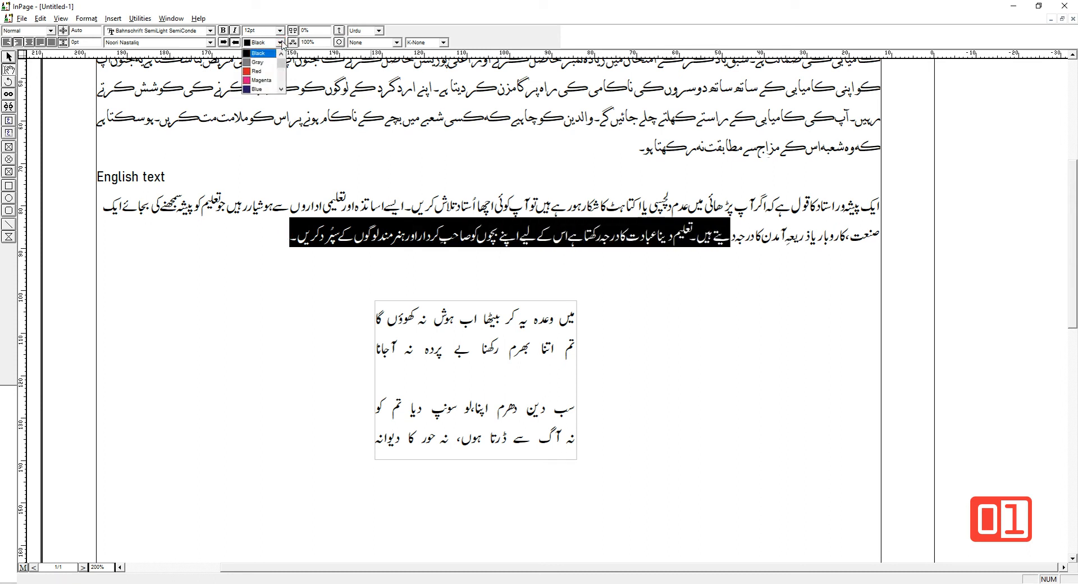
{"action": "left_click", "coordinate": [268, 71]}
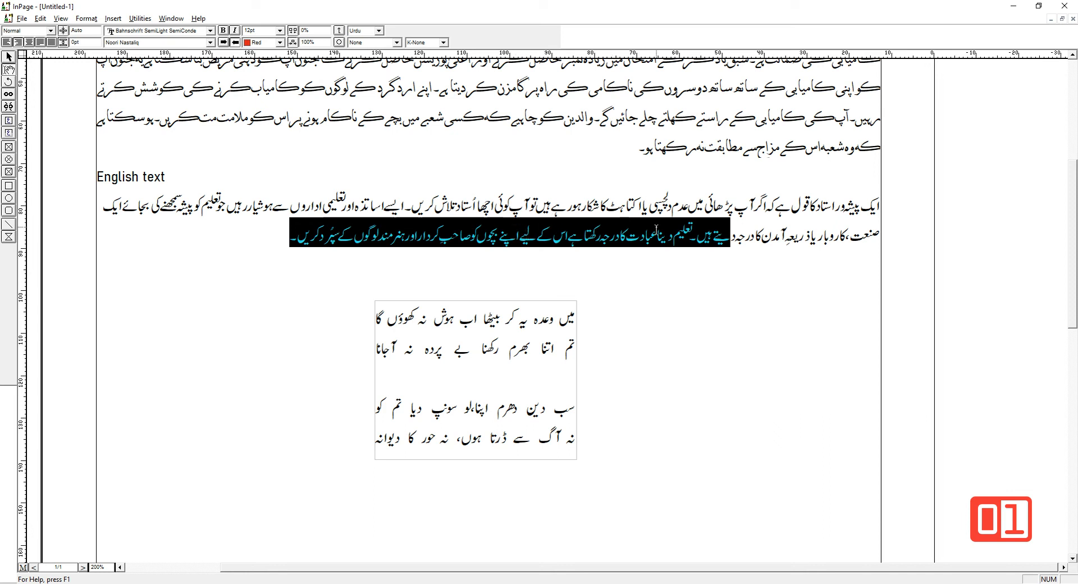
{"action": "left_click", "coordinate": [632, 266]}
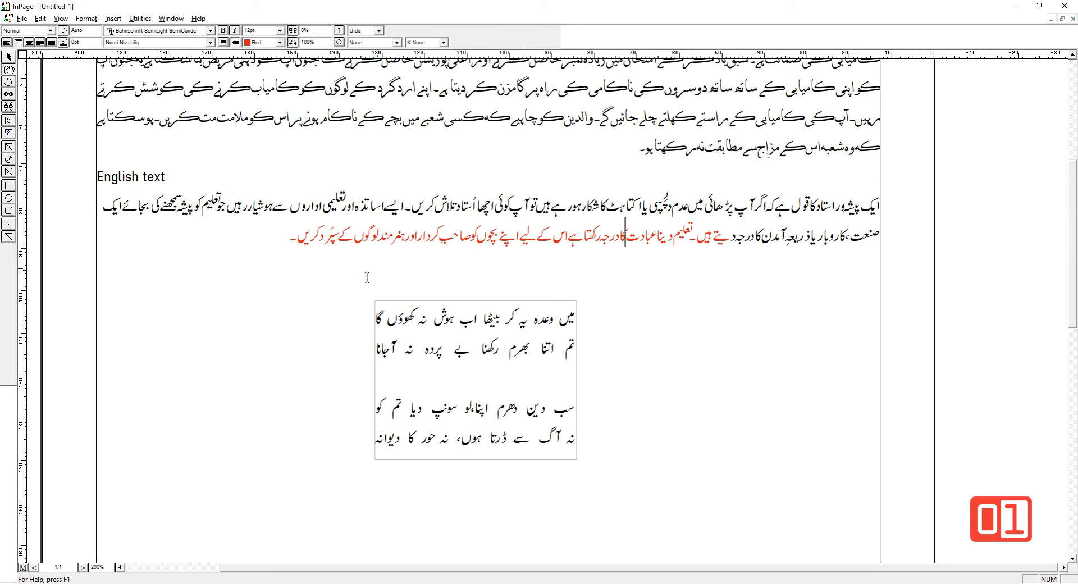
Select the red text in the second Urdu paragraph and set its colour to Black.
{"action": "mouse_move", "coordinate": [275, 236]}
{"action": "left_mouse_down"}
{"action": "mouse_move", "coordinate": [713, 236]}
{"action": "mouse_move", "coordinate": [814, 207]}
{"action": "mouse_move", "coordinate": [712, 236]}
{"action": "mouse_move", "coordinate": [738, 234]}
{"action": "left_mouse_up"}
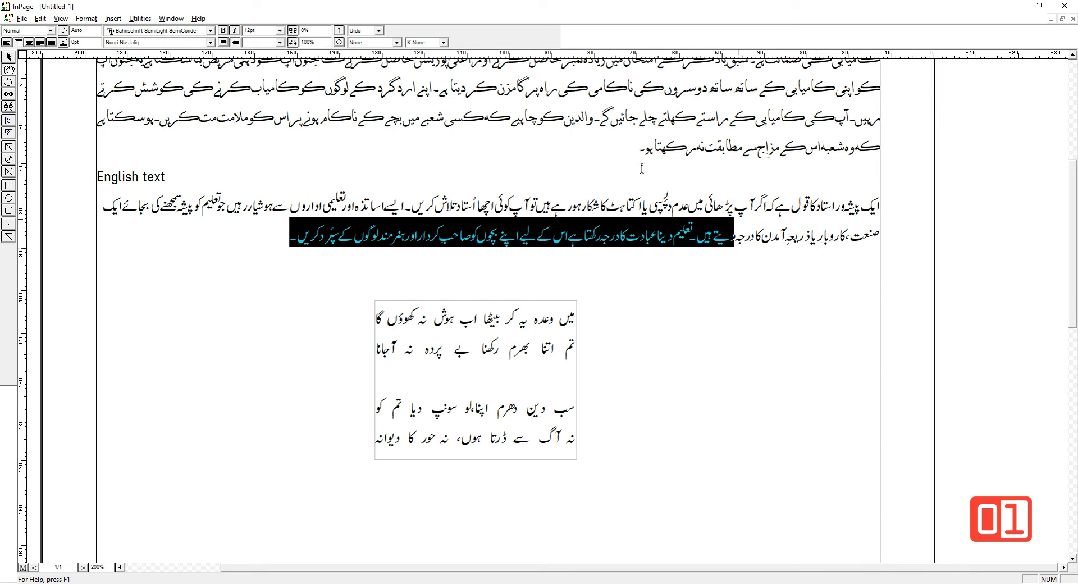
{"action": "left_click", "coordinate": [279, 42]}
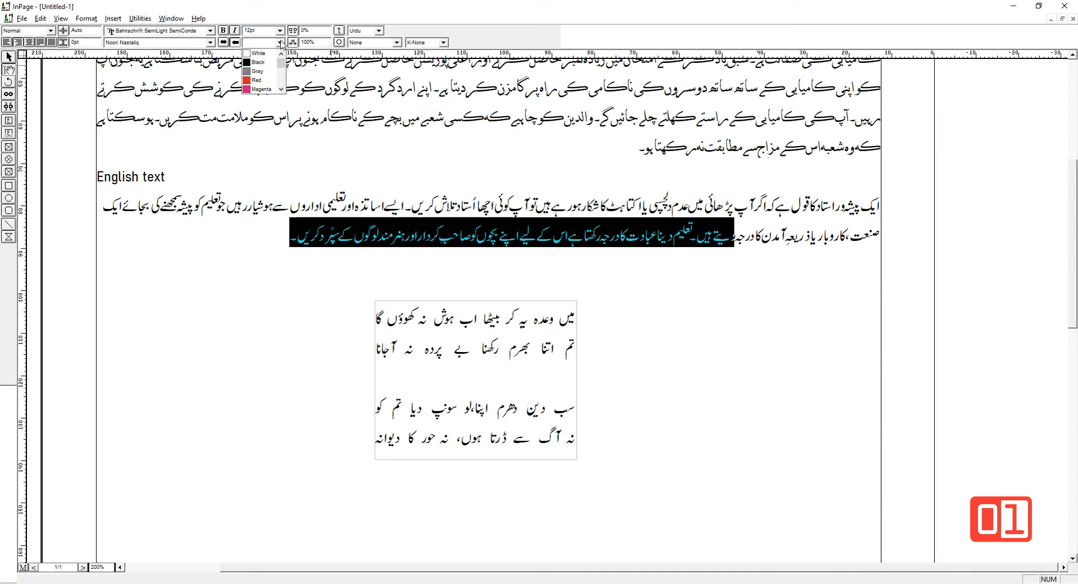
{"action": "left_click", "coordinate": [261, 62]}
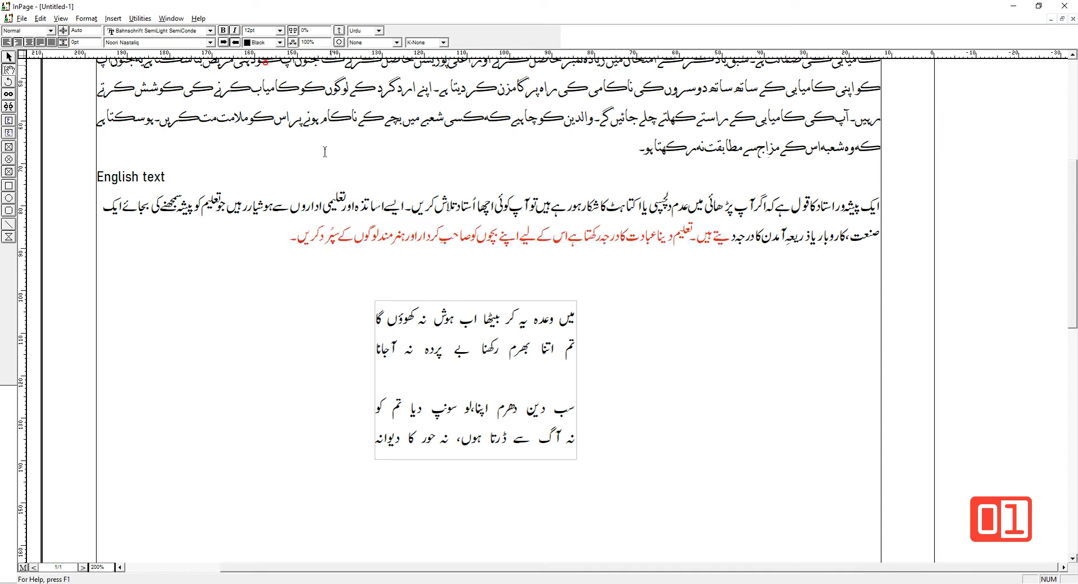
{"action": "left_click", "coordinate": [509, 208]}
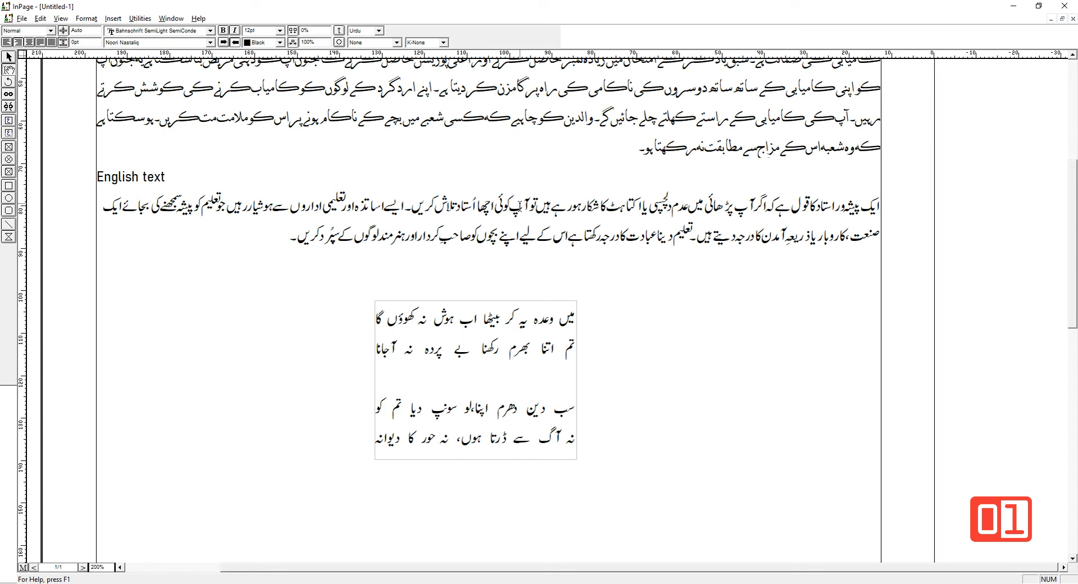
{"action": "left_click_drag", "start_coordinate": [568, 202], "coordinate": [551, 204]}
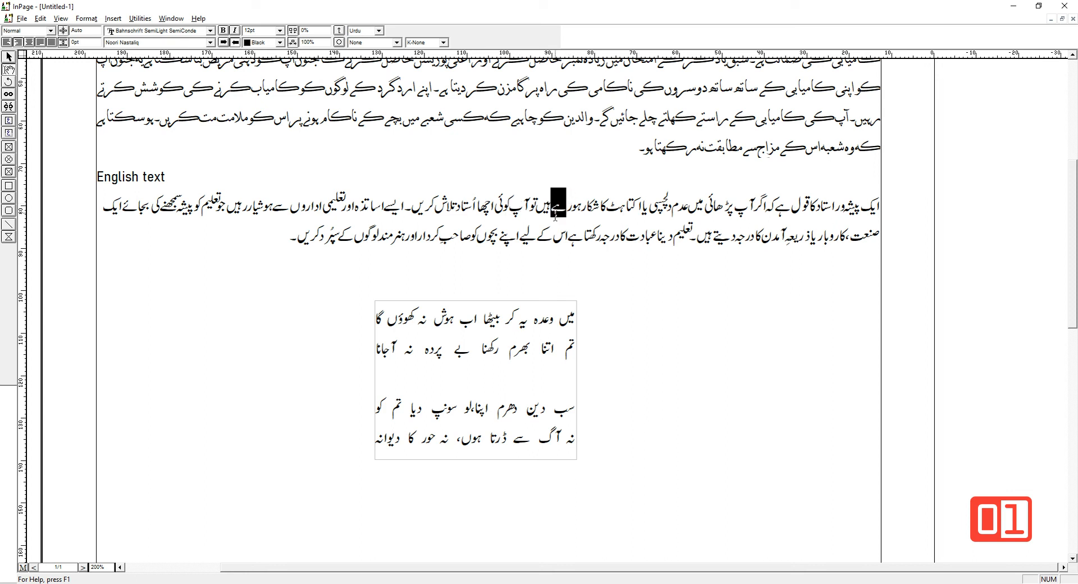
{"action": "left_click", "coordinate": [279, 42]}
{"action": "left_click", "coordinate": [281, 90]}
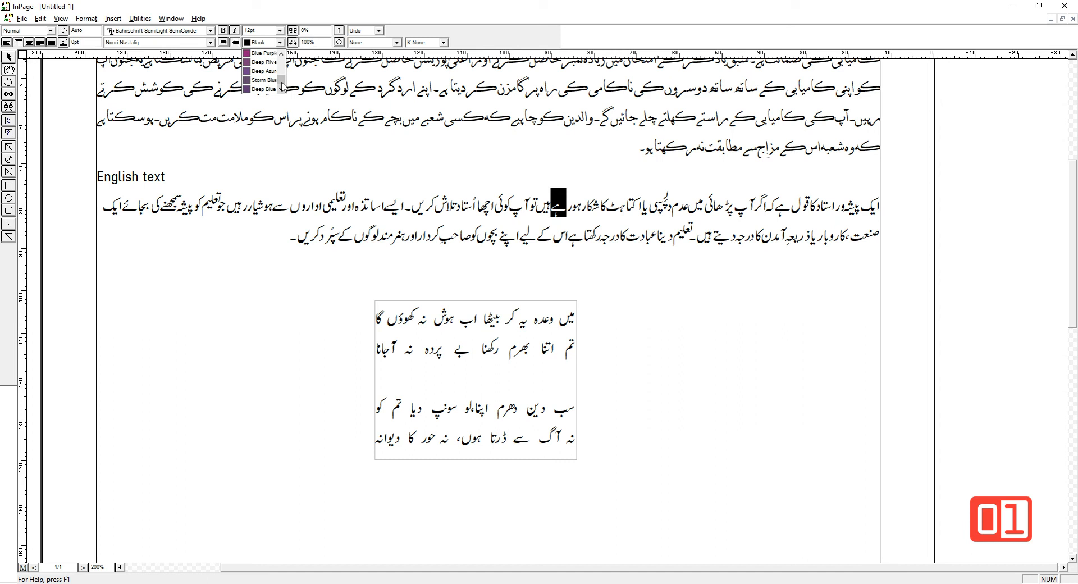
{"action": "left_click", "coordinate": [477, 216]}
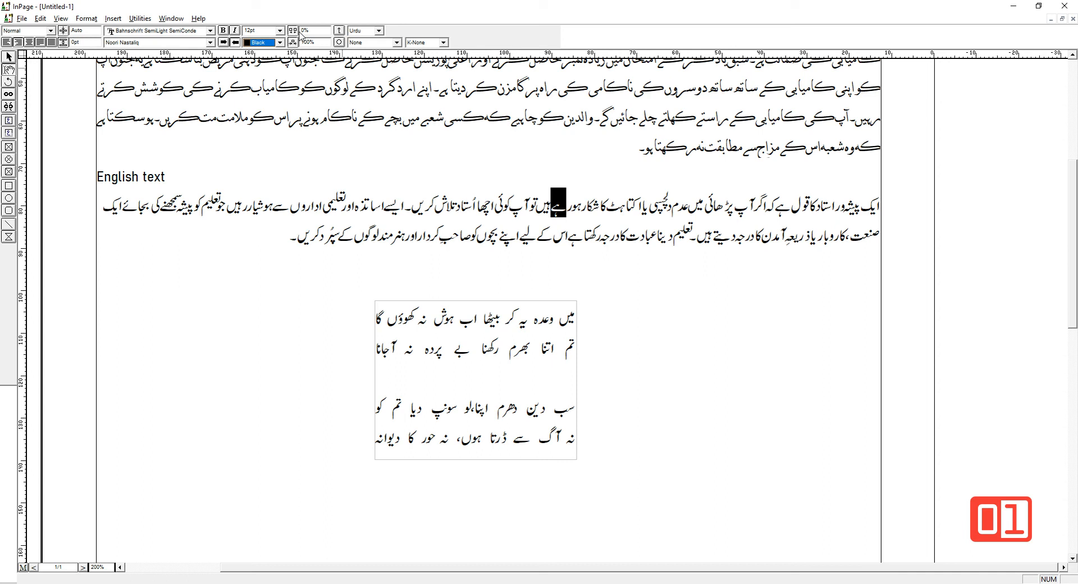
Select the whole second Urdu paragraph and set its font size to 24pt.
{"action": "left_click", "coordinate": [615, 197]}
{"action": "left_click_drag", "start_coordinate": [292, 241], "coordinate": [879, 203]}
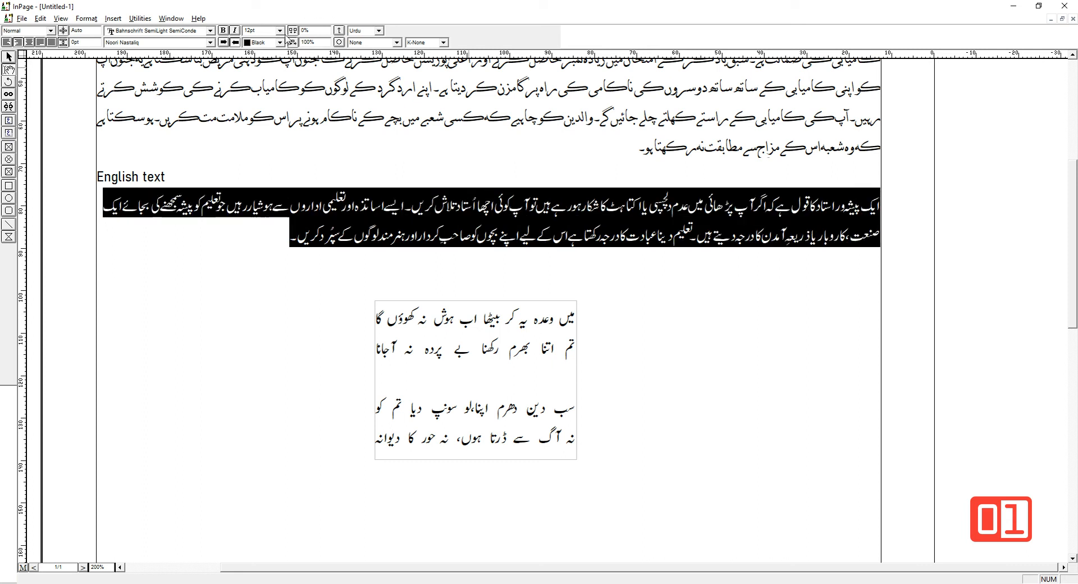
{"action": "left_click", "coordinate": [279, 31]}
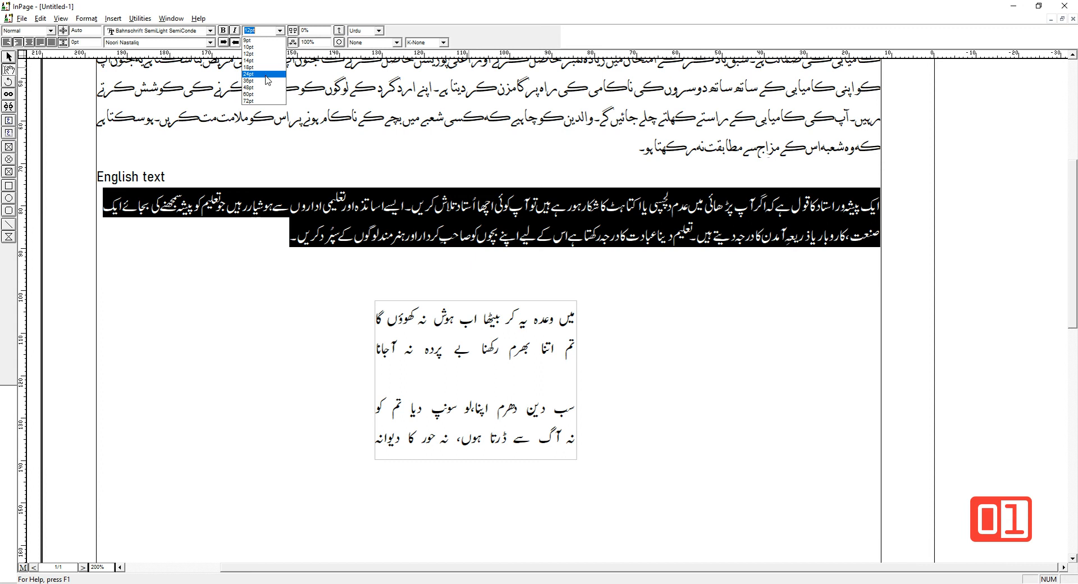
{"action": "left_click", "coordinate": [266, 74]}
Move the poetry text box down clear of the second Urdu paragraph and return to text editing in that paragraph.
{"action": "left_click", "coordinate": [514, 326]}
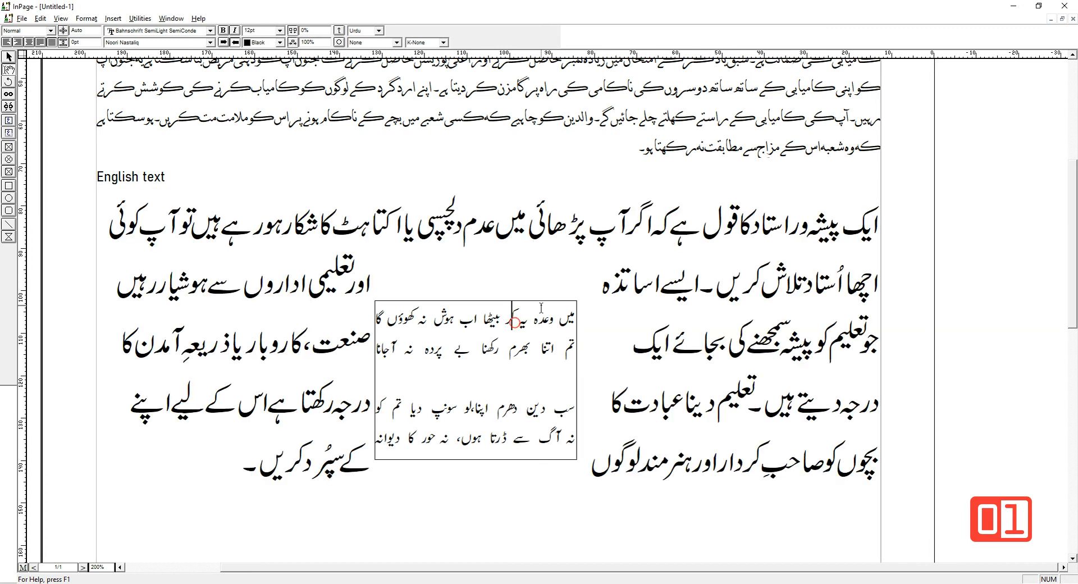
{"action": "left_click", "coordinate": [9, 56]}
{"action": "left_click", "coordinate": [432, 452]}
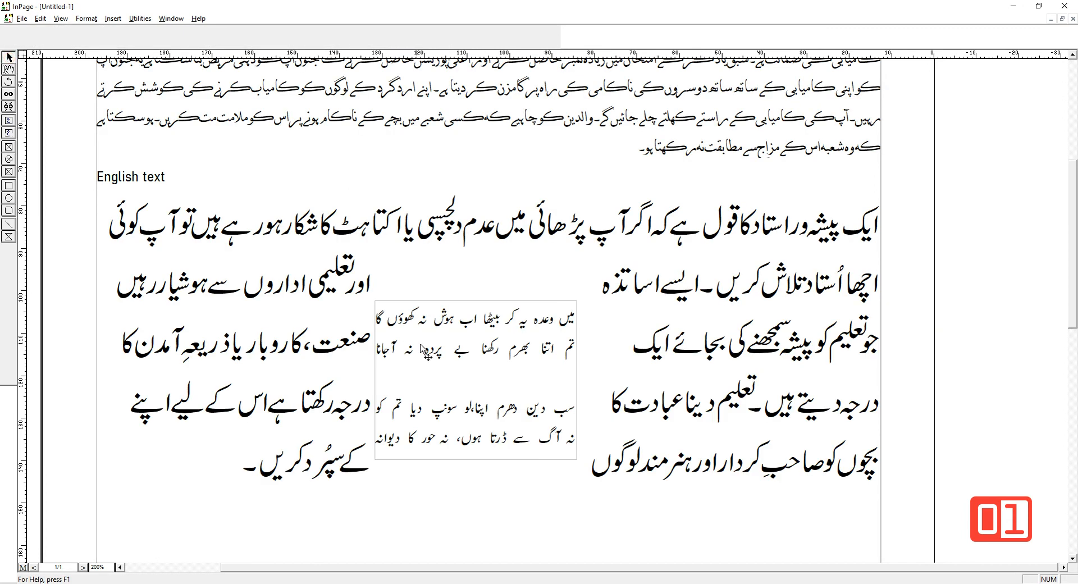
{"action": "left_click_drag", "start_coordinate": [433, 451], "coordinate": [440, 542]}
{"action": "left_click", "coordinate": [83, 173]}
{"action": "left_click", "coordinate": [8, 69]}
{"action": "left_click", "coordinate": [552, 301]}
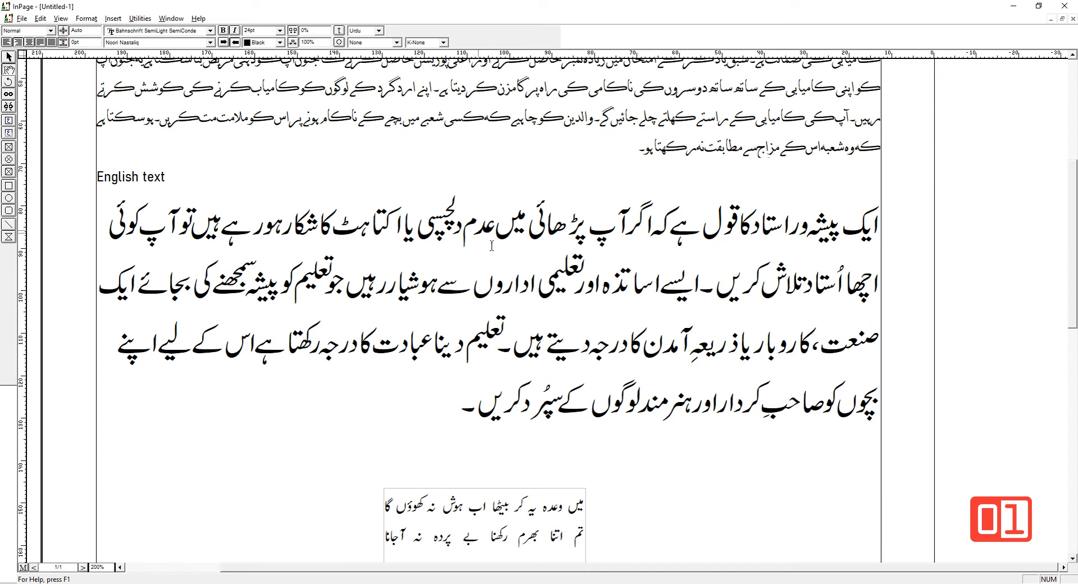
Select the first line of the second Urdu paragraph and set its character spacing to 50%.
{"action": "left_click_drag", "start_coordinate": [112, 227], "coordinate": [882, 233]}
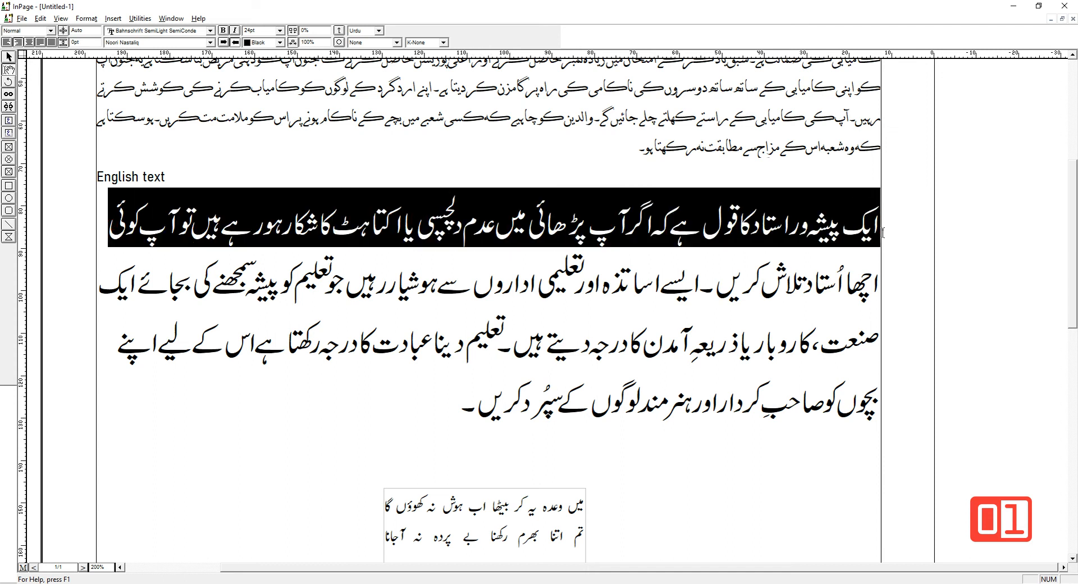
{"action": "double_click", "coordinate": [321, 32]}
{"action": "type", "text": "50"}
{"action": "key", "text": "Return"}
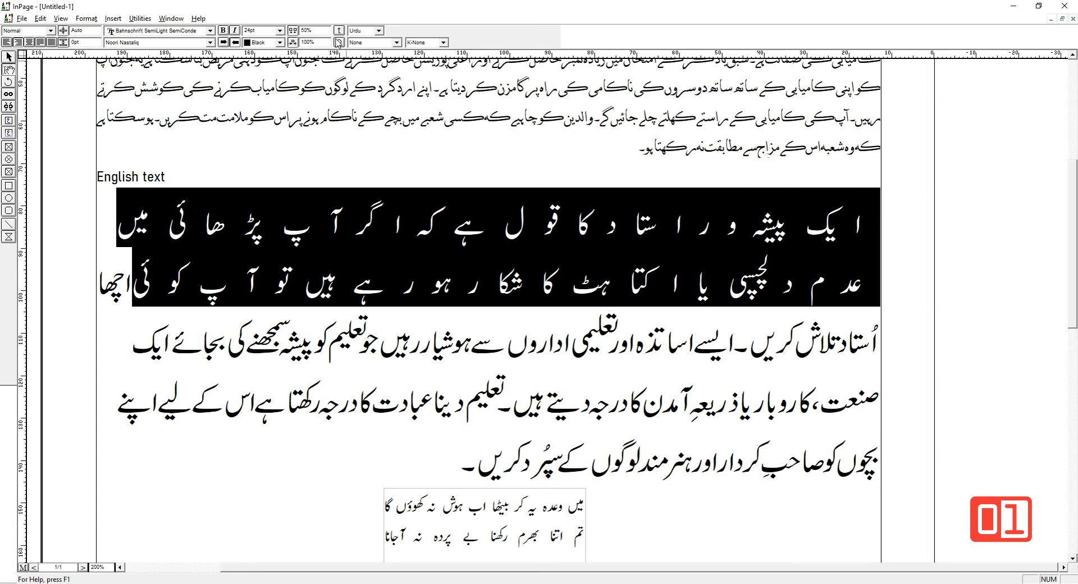
Increase the selected line's character spacing to 100%.
{"action": "left_click", "coordinate": [314, 30]}
{"action": "type", "text": "100"}
{"action": "key", "text": "Return"}
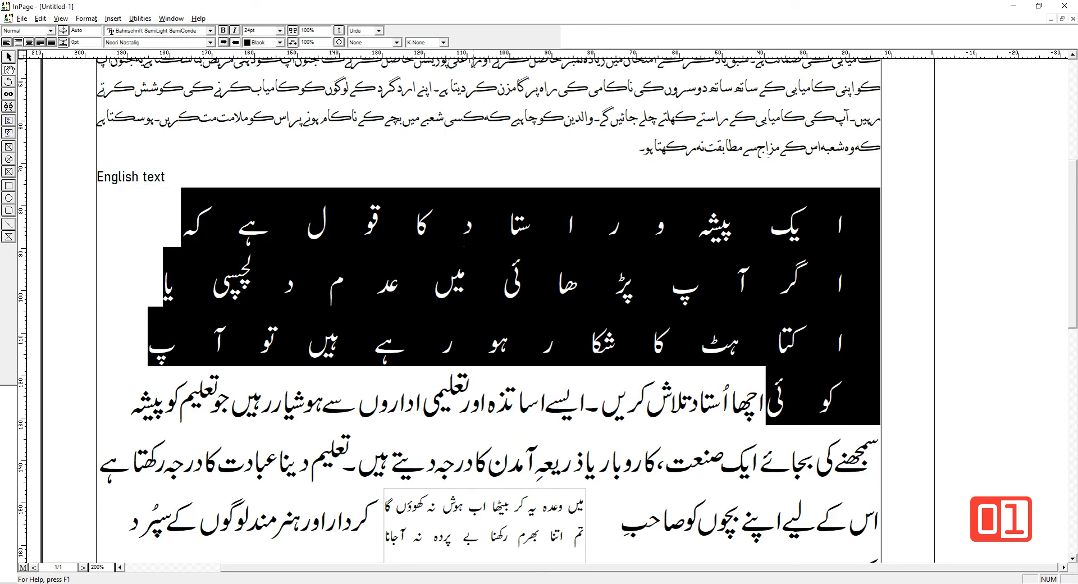
Set the selected line's character spacing to 0% and deselect the text.
{"action": "left_click", "coordinate": [321, 30]}
{"action": "type", "text": "0"}
{"action": "key", "text": "Return"}
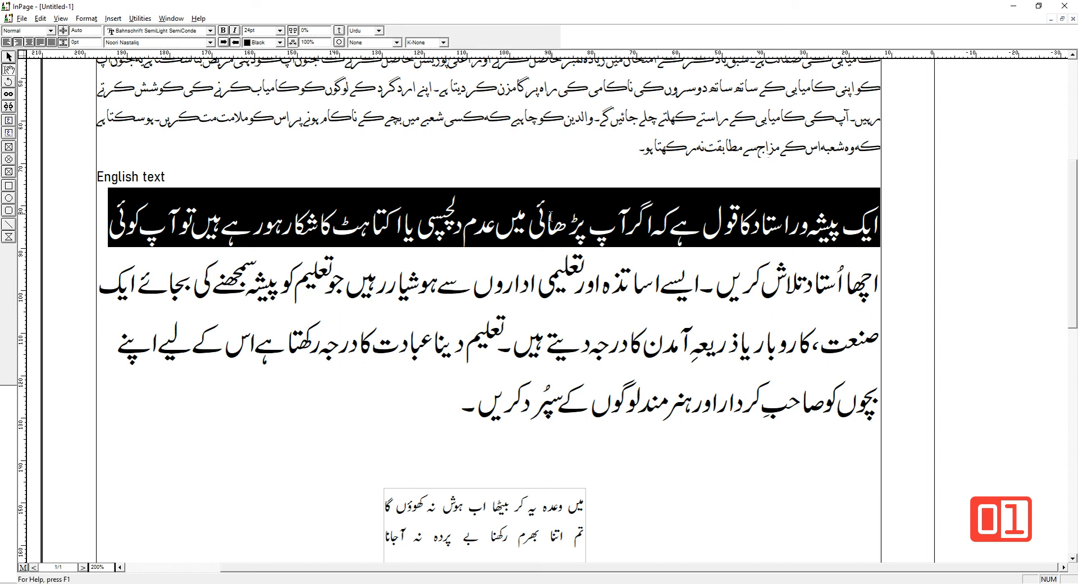
{"action": "left_click", "coordinate": [533, 222]}
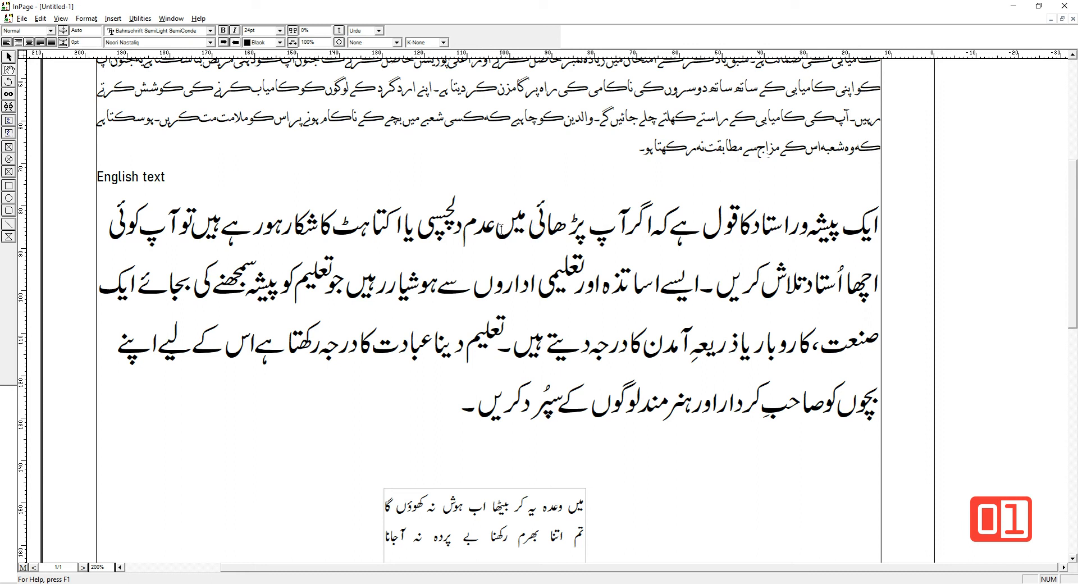
Select the words "پڑھائی میں عدم" in the second paragraph's first line and set their character width scaling to 200%.
{"action": "left_click_drag", "start_coordinate": [461, 227], "coordinate": [595, 230]}
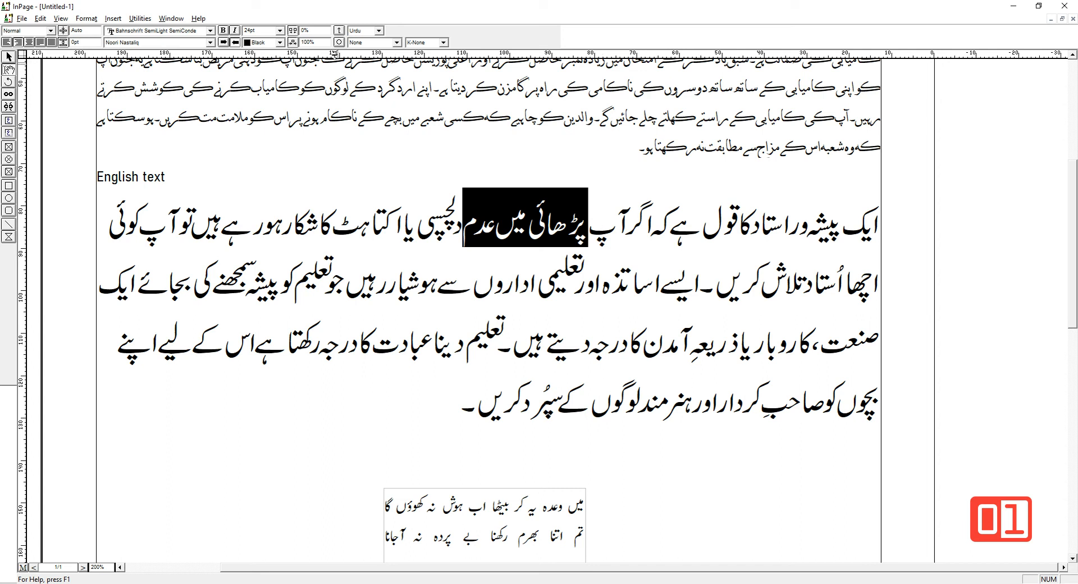
{"action": "left_click", "coordinate": [322, 41]}
{"action": "double_click", "coordinate": [322, 41]}
{"action": "type", "text": "200"}
{"action": "key", "text": "Return"}
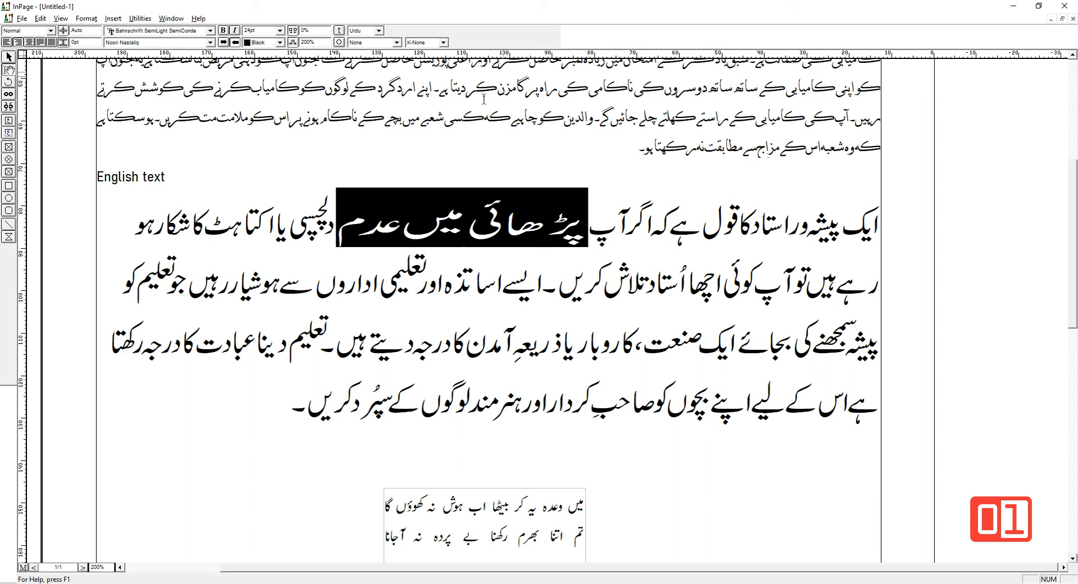
Set the character spacing of the selected widened words to 50%.
{"action": "left_click", "coordinate": [316, 30]}
{"action": "type", "text": "50"}
{"action": "key", "text": "Return"}
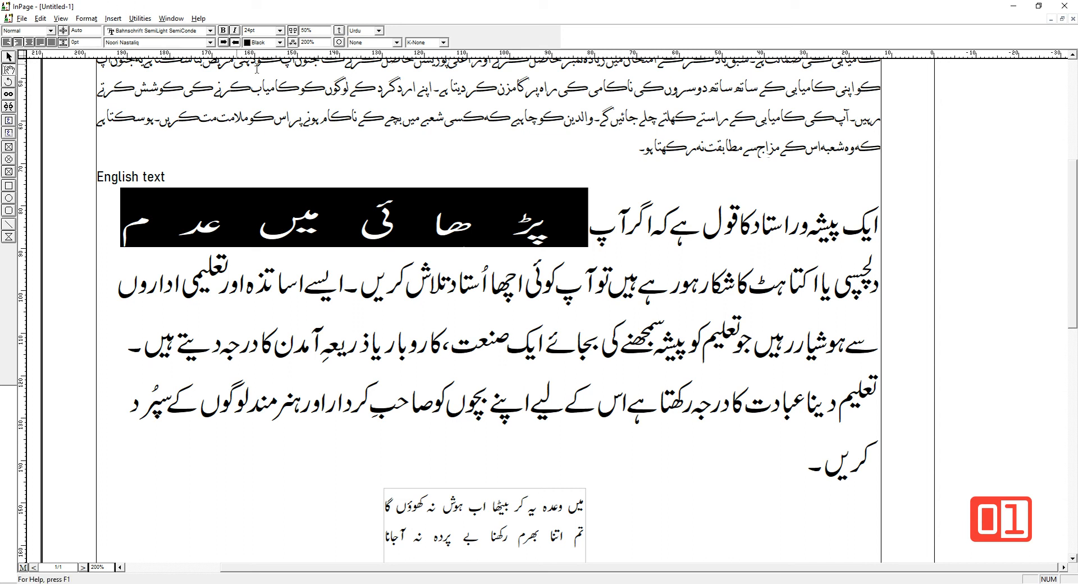
Restore the selected words to 0% character spacing and 100% width scaling, and deselect them.
{"action": "double_click", "coordinate": [315, 30]}
{"action": "type", "text": "0"}
{"action": "key", "text": "Return"}
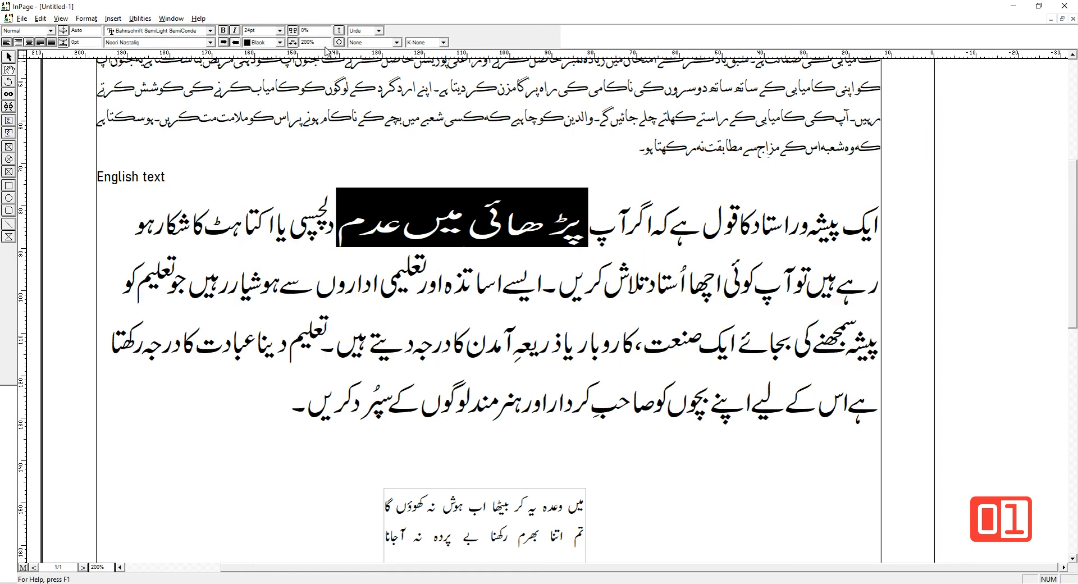
{"action": "double_click", "coordinate": [303, 42]}
{"action": "type", "text": "100"}
{"action": "key", "text": "Return"}
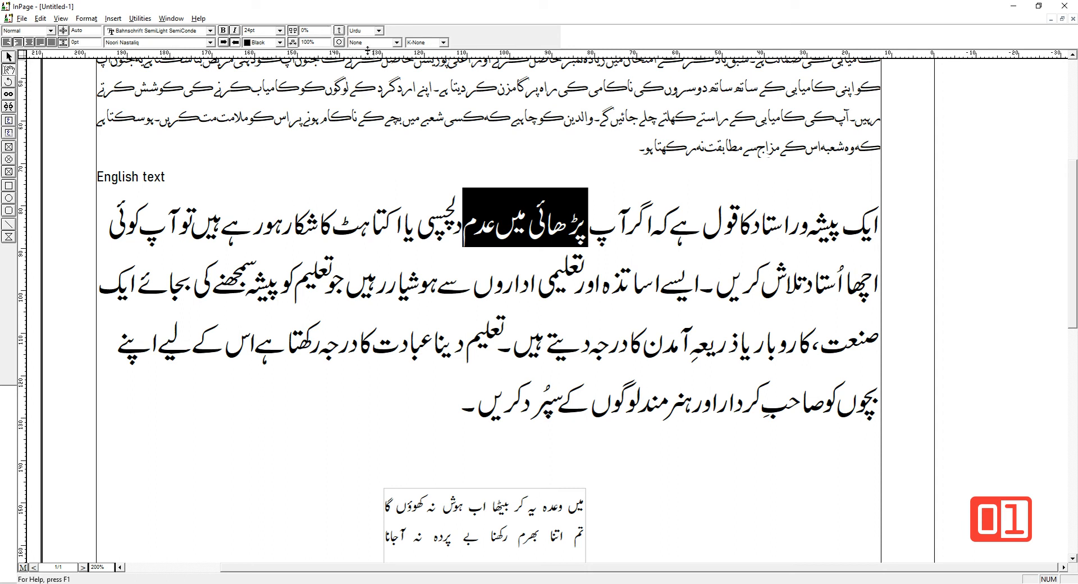
{"action": "left_click", "coordinate": [535, 262]}
Apply the outline text effect to the phrase in the middle of the second paragraph's first line and deselect it.
{"action": "left_click_drag", "start_coordinate": [417, 223], "coordinate": [642, 220]}
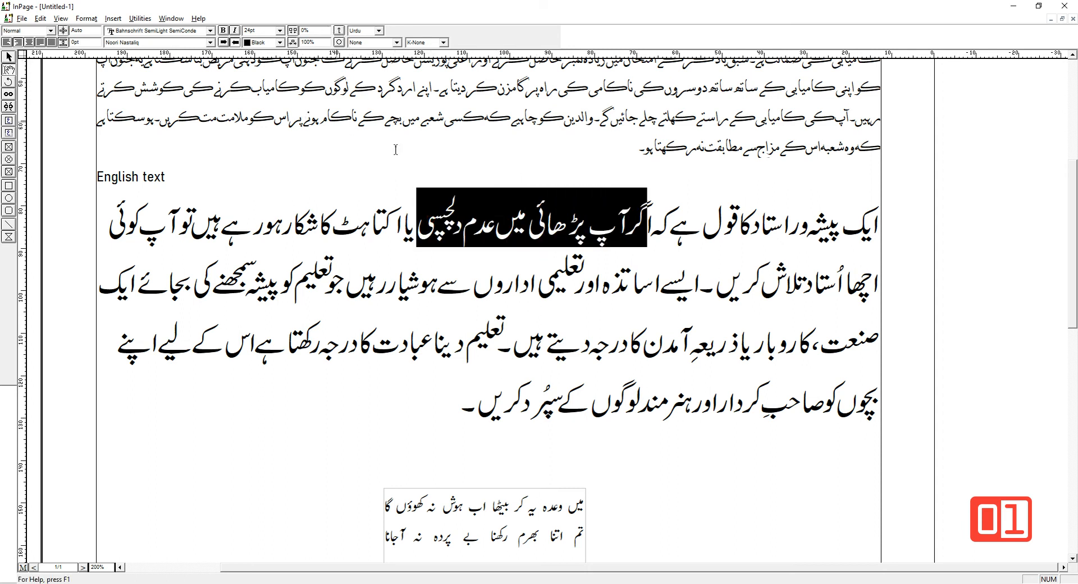
{"action": "left_click", "coordinate": [339, 43]}
{"action": "left_click", "coordinate": [565, 242]}
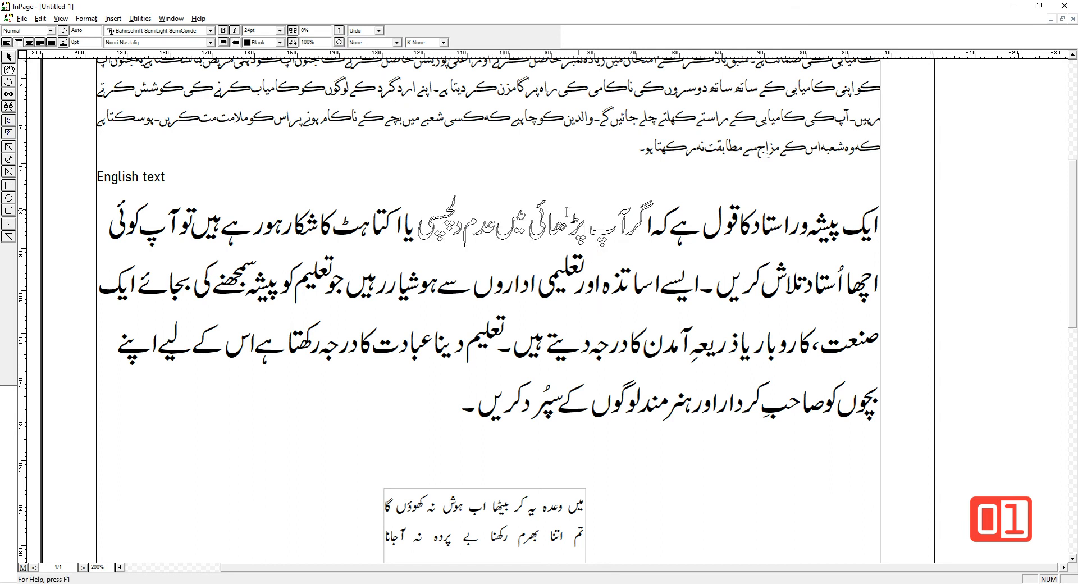
{"action": "left_click", "coordinate": [469, 218]}
Select the outlined phrase, set its colour to Red and deselect it.
{"action": "left_click_drag", "start_coordinate": [418, 225], "coordinate": [647, 224]}
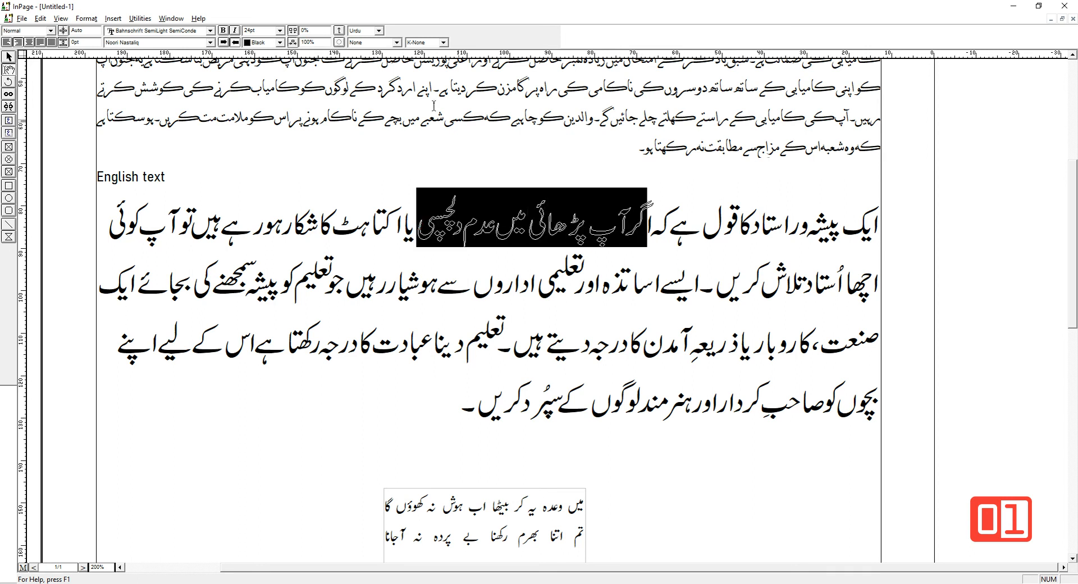
{"action": "left_click", "coordinate": [279, 43]}
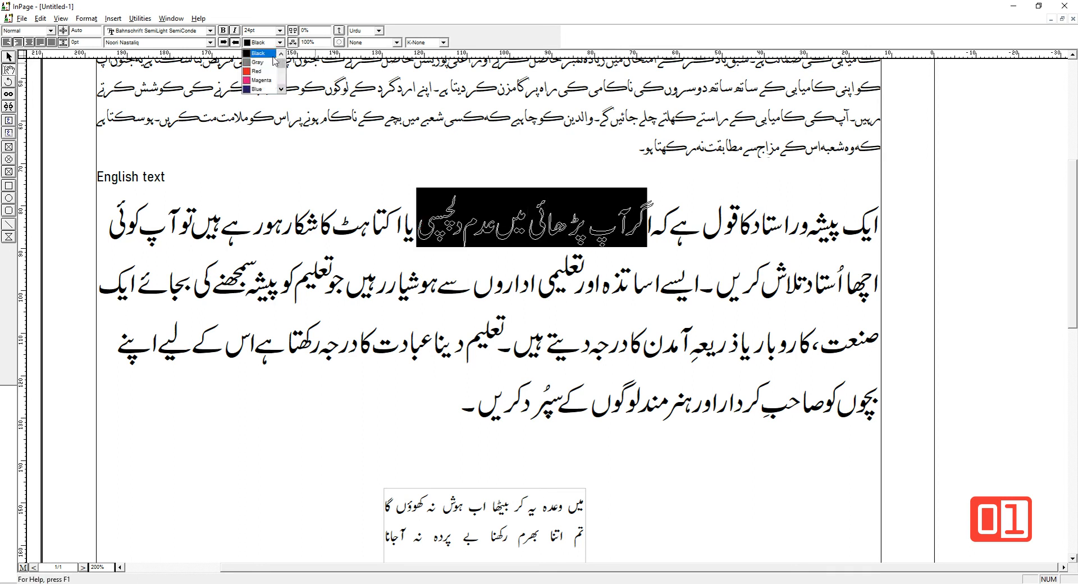
{"action": "left_click", "coordinate": [267, 73]}
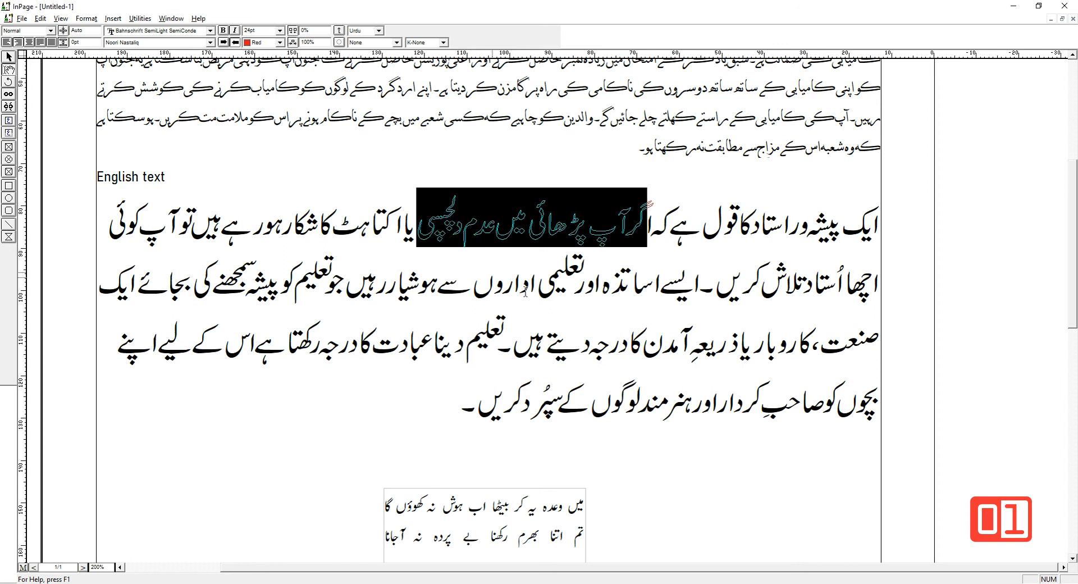
{"action": "left_click", "coordinate": [643, 289]}
Select the red outlined phrase, turn off its outline effect and set its colour to Black.
{"action": "left_click_drag", "start_coordinate": [418, 231], "coordinate": [638, 226]}
{"action": "left_click", "coordinate": [340, 42]}
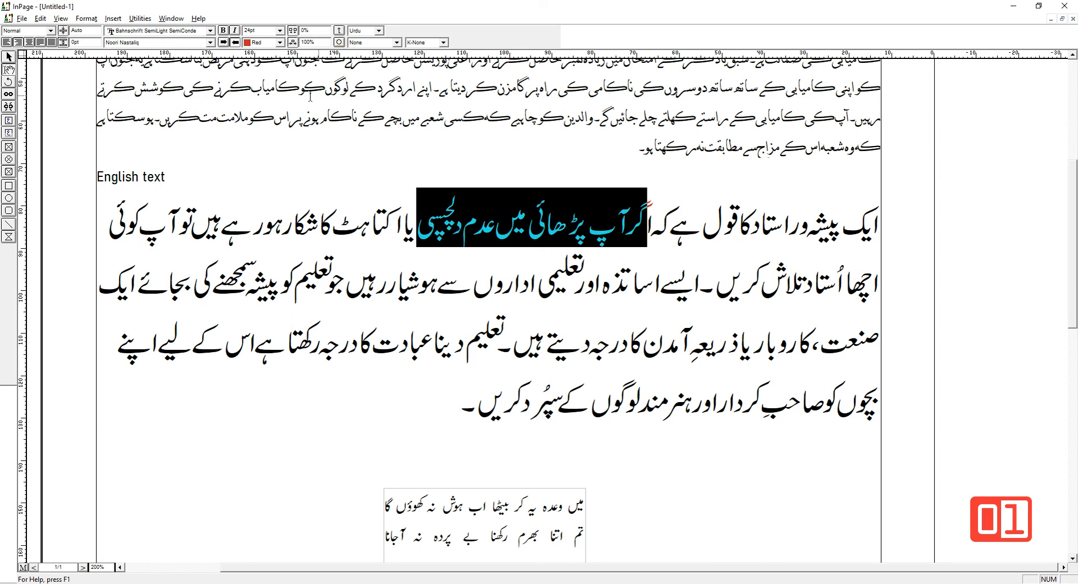
{"action": "left_click", "coordinate": [279, 43]}
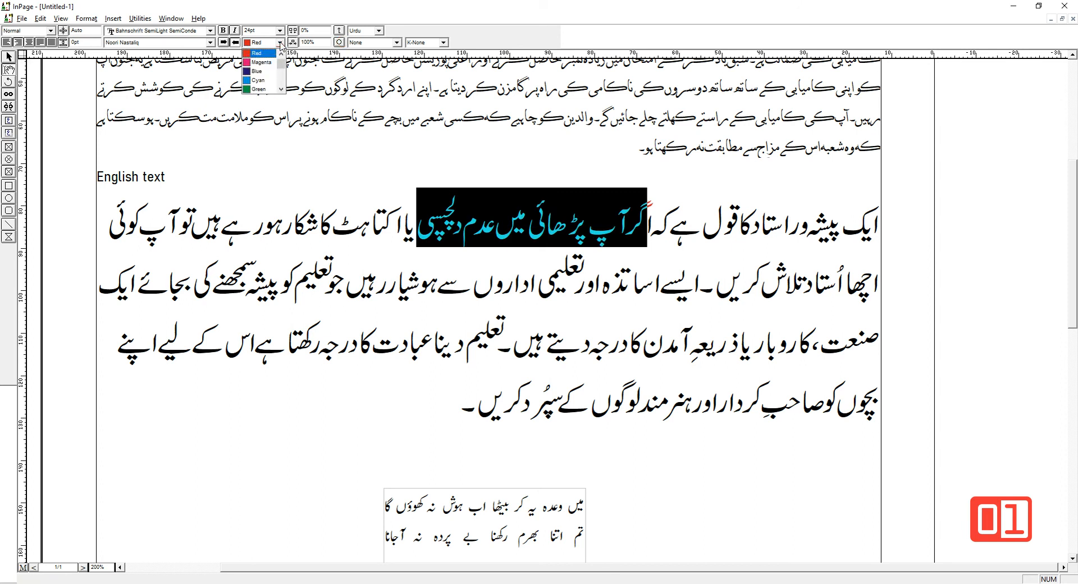
{"action": "scroll", "coordinate": [271, 65], "scroll_direction": "up", "scroll_amount": 2}
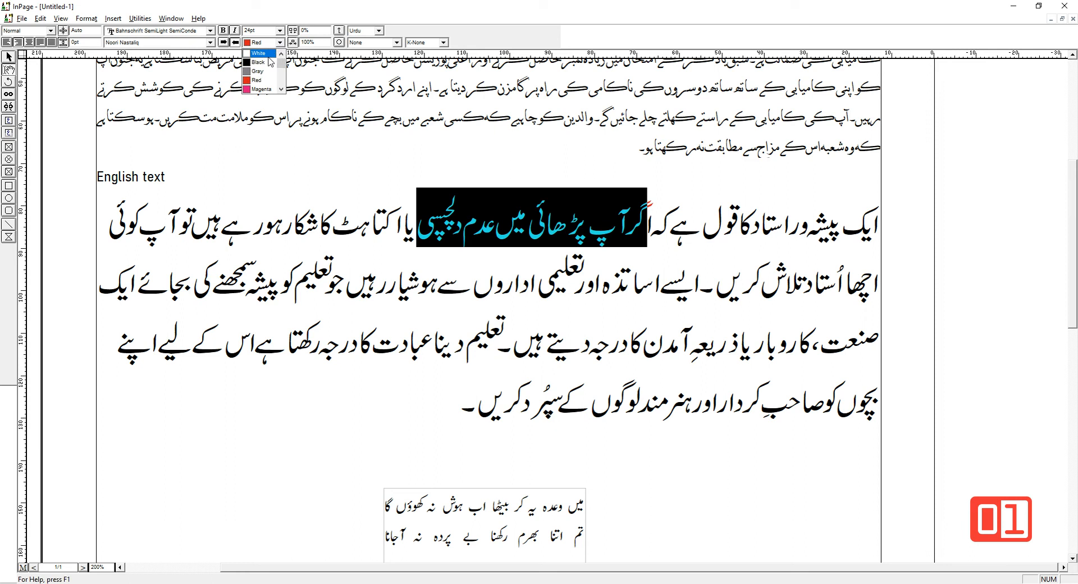
{"action": "left_click", "coordinate": [272, 63]}
{"action": "left_click", "coordinate": [705, 246]}
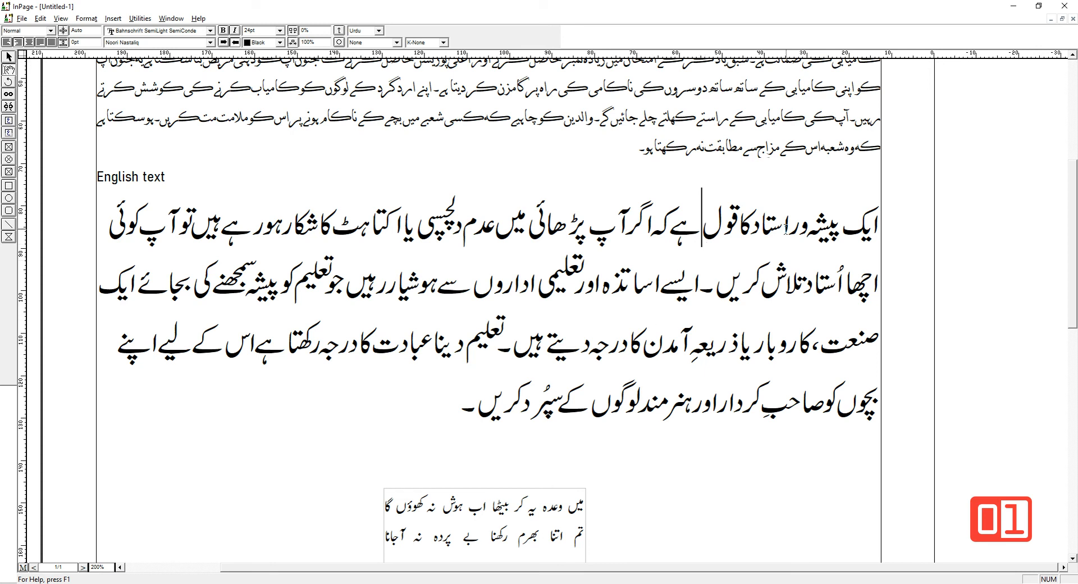
Select the whole second Urdu paragraph and set its font size to 12pt.
{"action": "left_click", "coordinate": [806, 204]}
{"action": "double_click", "coordinate": [458, 404]}
{"action": "left_click_drag", "start_coordinate": [458, 404], "coordinate": [883, 219]}
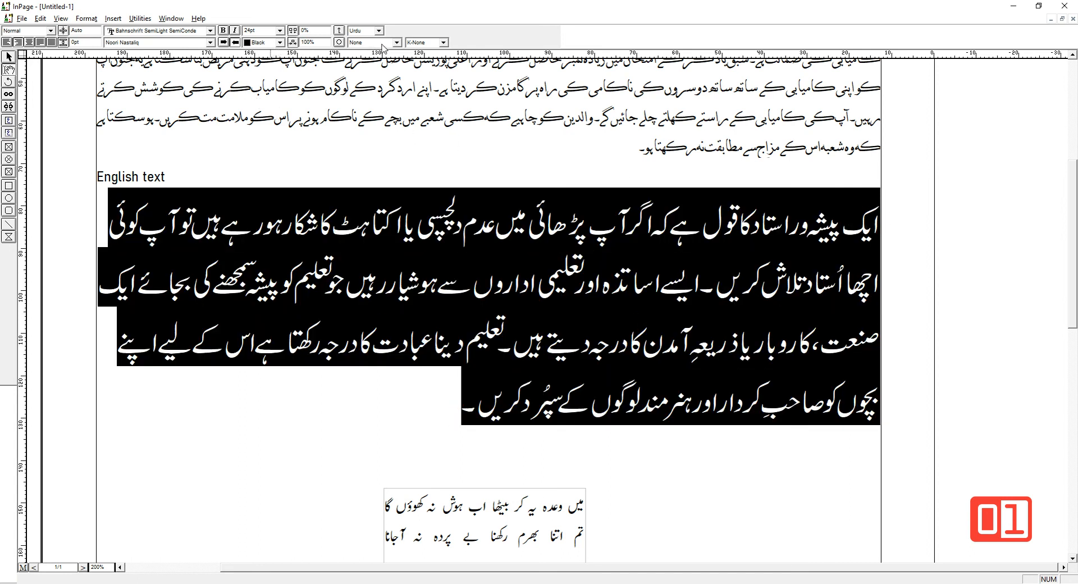
{"action": "left_click", "coordinate": [280, 31]}
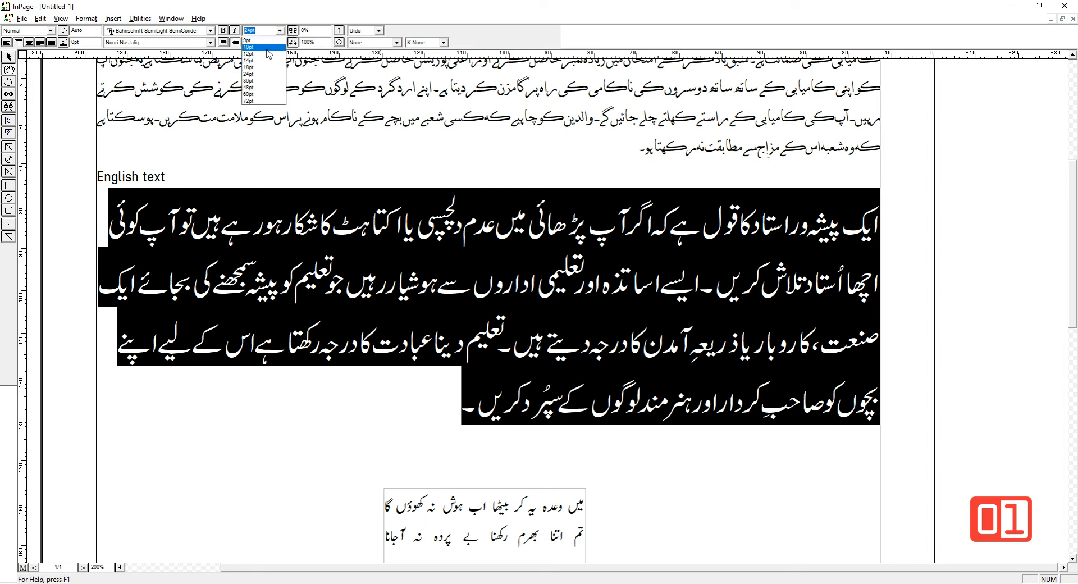
{"action": "left_click", "coordinate": [263, 54]}
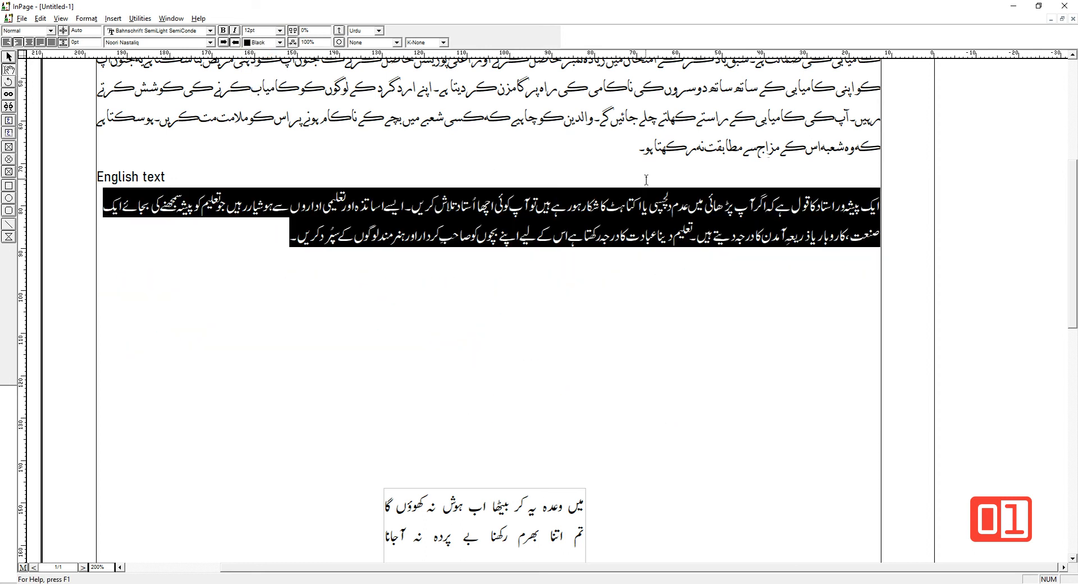
Add two line breaks below the second Urdu paragraph.
{"action": "left_click", "coordinate": [687, 287]}
{"action": "key", "text": "Return"}
{"action": "key", "text": "Return"}
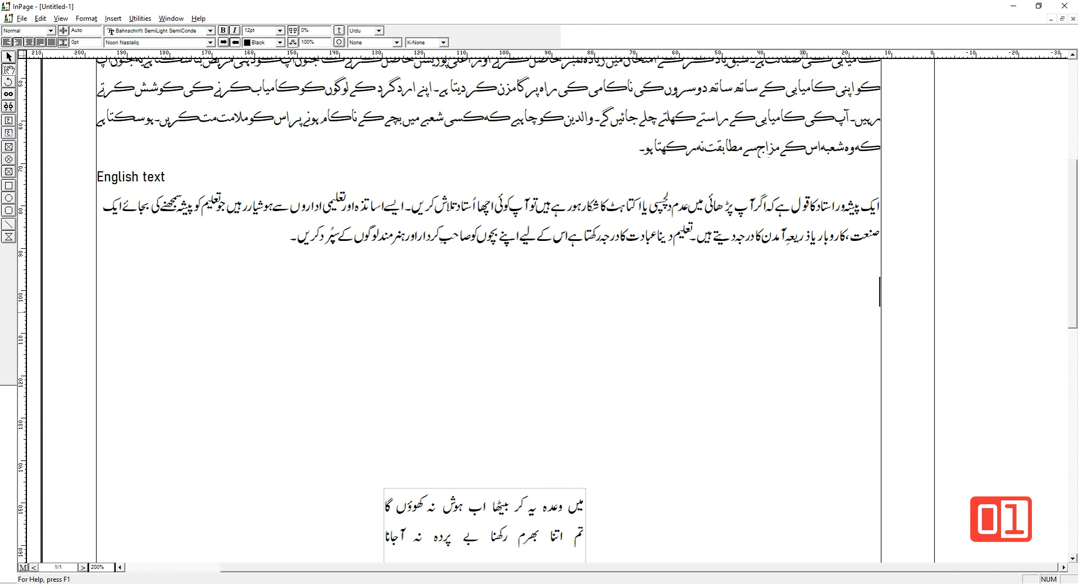
Select the blank lines below the second Urdu paragraph, set their language to English and deselect them.
{"action": "left_click_drag", "start_coordinate": [837, 330], "coordinate": [904, 265]}
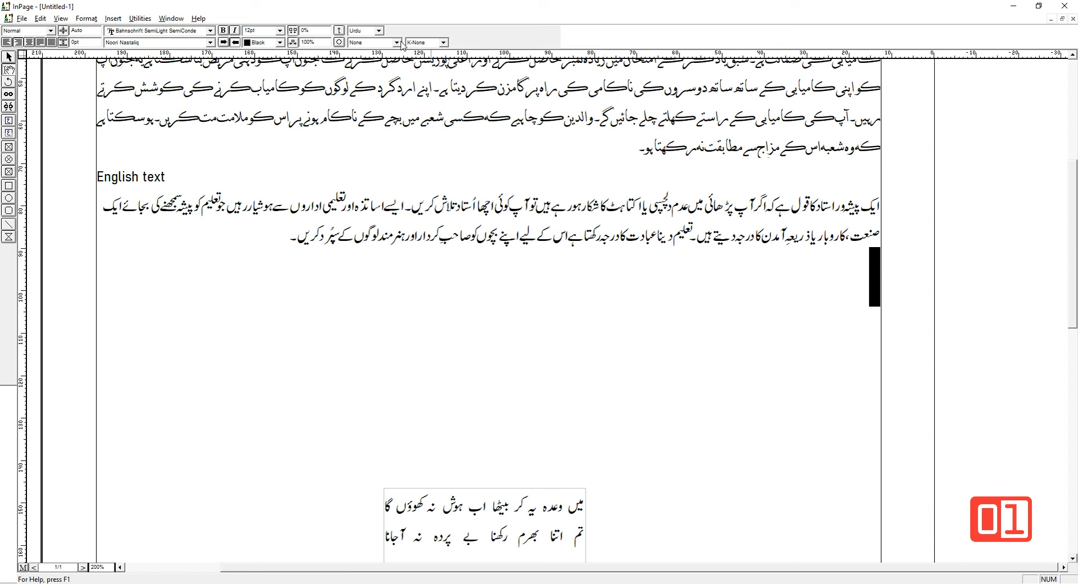
{"action": "left_click", "coordinate": [378, 31]}
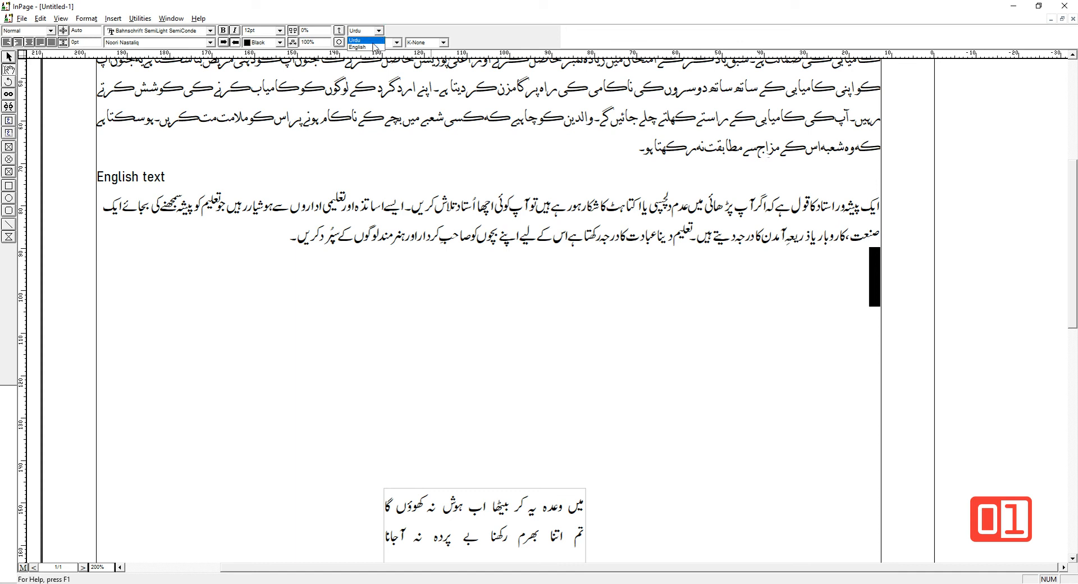
{"action": "left_click", "coordinate": [359, 47]}
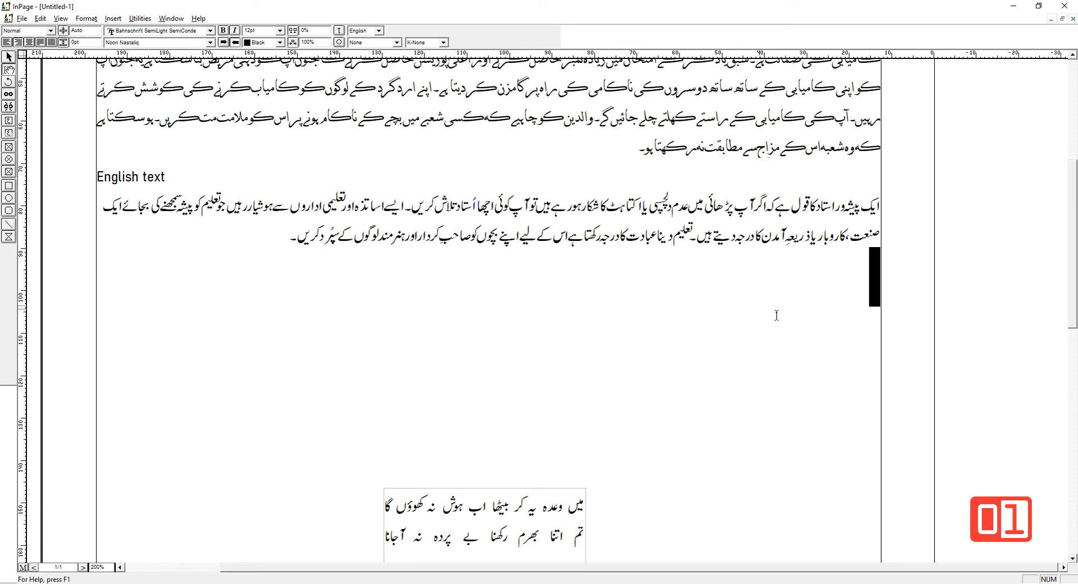
{"action": "left_click", "coordinate": [866, 270]}
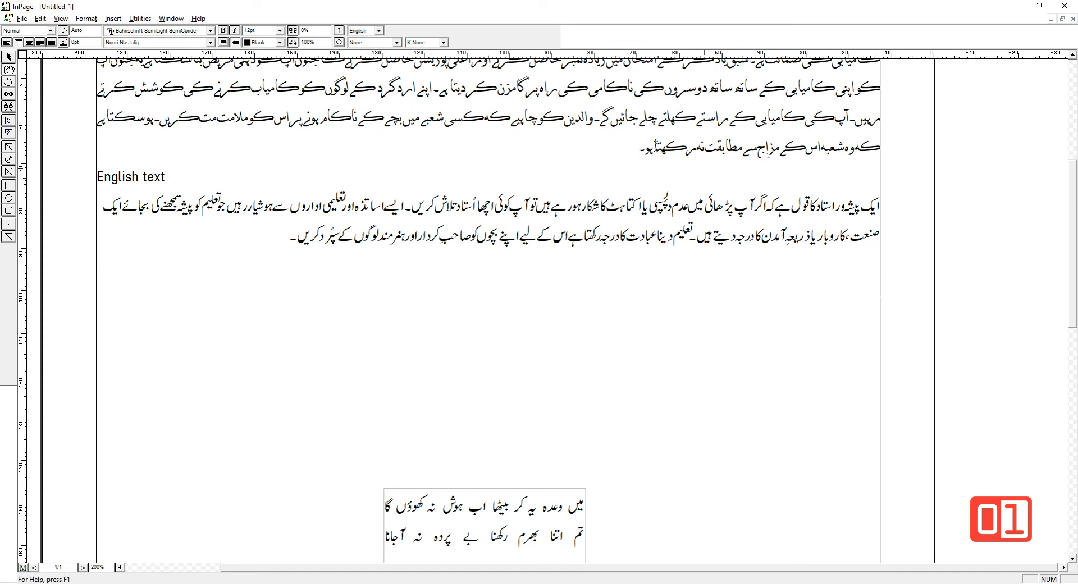
Enter "fdgdfg" on the line below the second Urdu paragraph, and try "گدف" at the paragraph's end before deleting those Urdu letters.
{"action": "type", "text": "fdgdfg"}
{"action": "left_click", "coordinate": [275, 236]}
{"action": "type", "text": "گدف"}
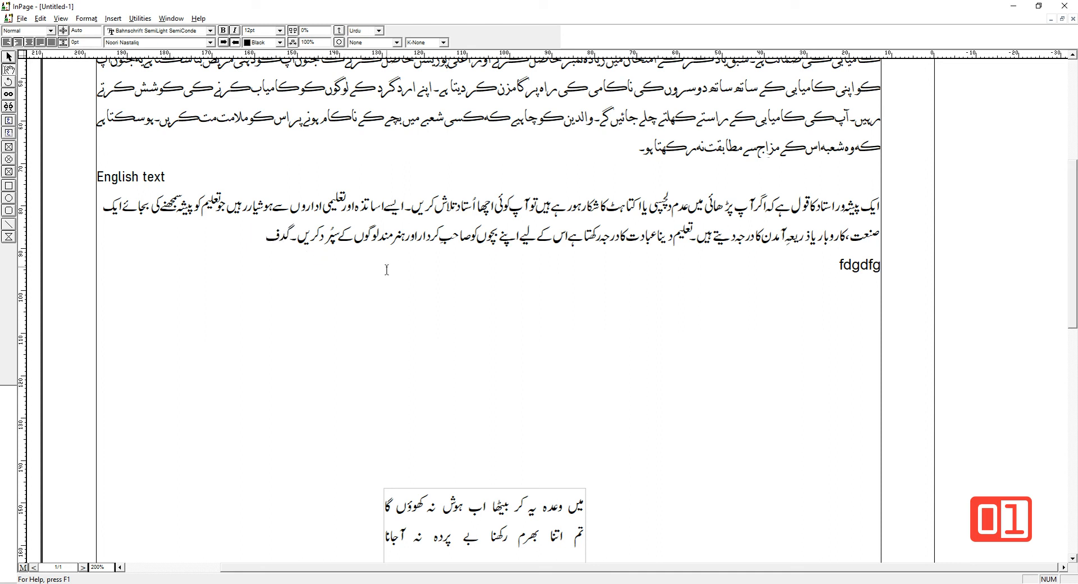
{"action": "key", "text": "BackSpace"}
{"action": "key", "text": "BackSpace"}
{"action": "key", "text": "BackSpace"}
Set the language at the second Urdu paragraph's end to English, try the letters "طچ" there and delete them.
{"action": "left_click", "coordinate": [378, 30]}
{"action": "left_click", "coordinate": [374, 49]}
{"action": "type", "text": "طچ"}
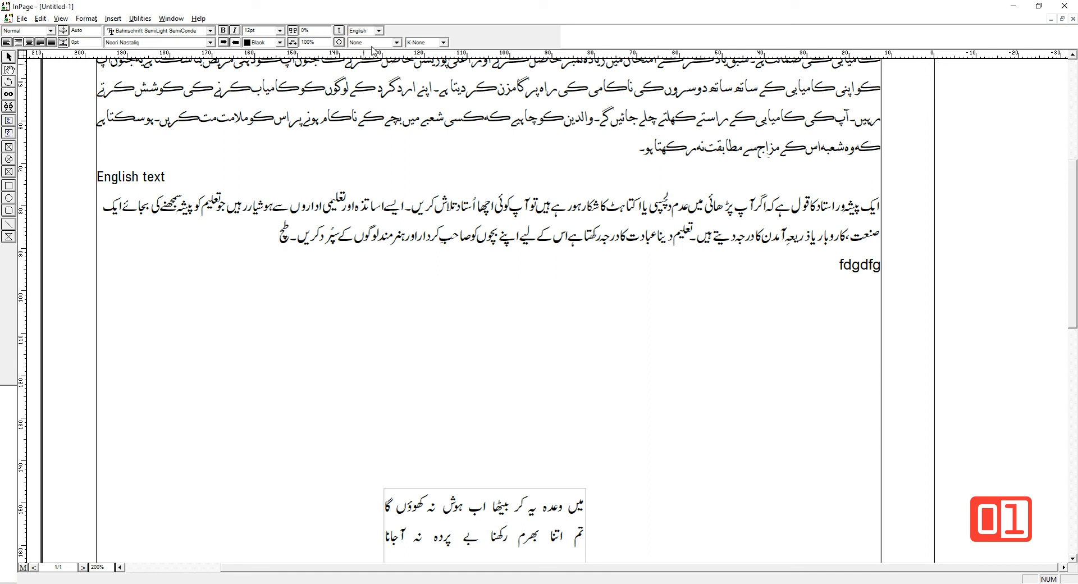
{"action": "key", "text": "BackSpace"}
{"action": "key", "text": "BackSpace"}
{"action": "left_click", "coordinate": [832, 264]}
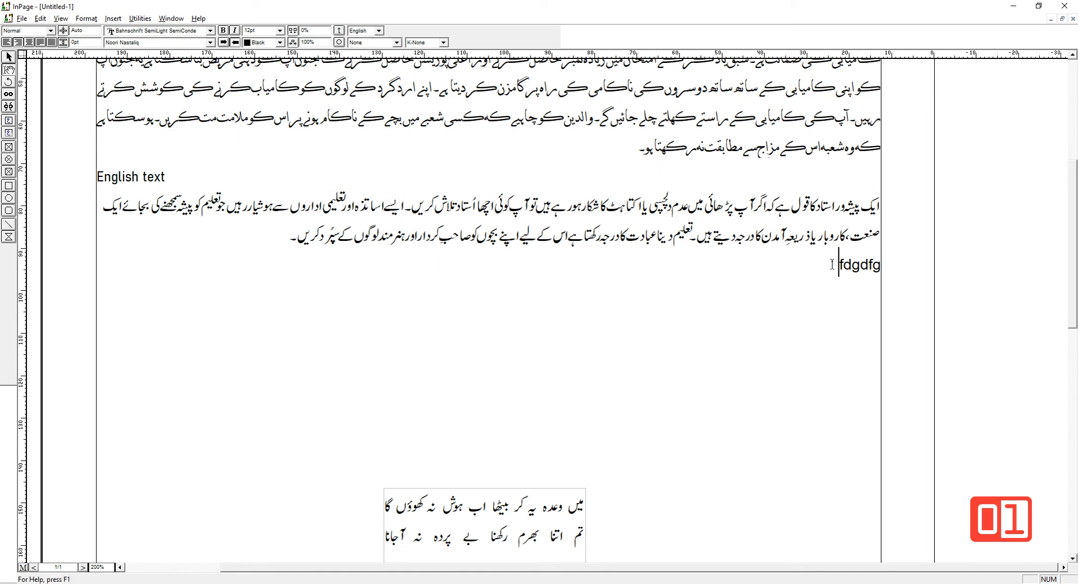
Select the blank lines below "fdgdfg" and look at the language choices for them.
{"action": "left_click_drag", "start_coordinate": [832, 264], "coordinate": [833, 303]}
{"action": "left_click", "coordinate": [854, 272]}
{"action": "left_click_drag", "start_coordinate": [267, 241], "coordinate": [289, 334]}
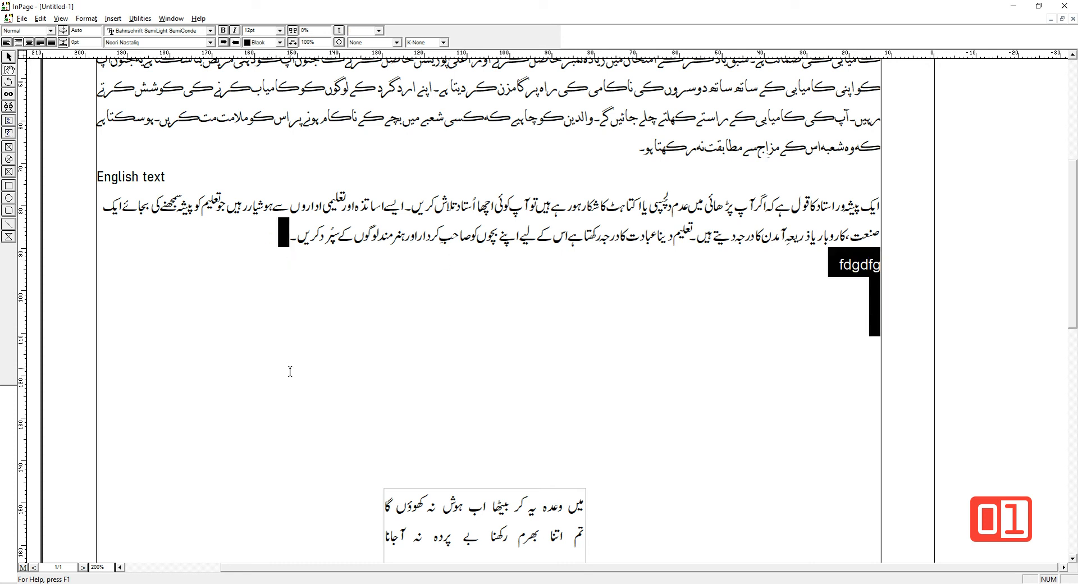
{"action": "left_click", "coordinate": [829, 317]}
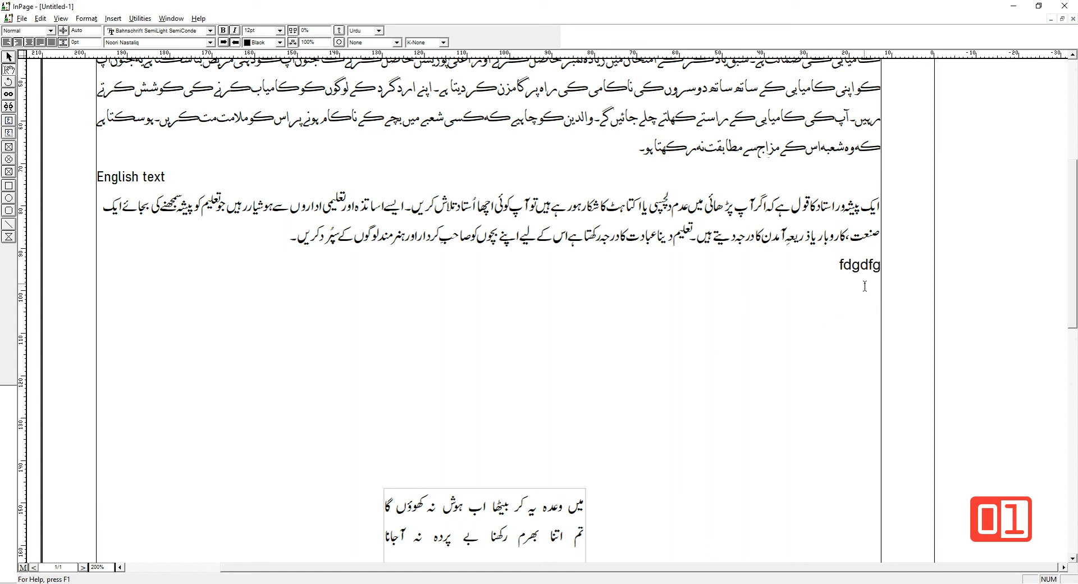
{"action": "left_click_drag", "start_coordinate": [870, 283], "coordinate": [871, 317]}
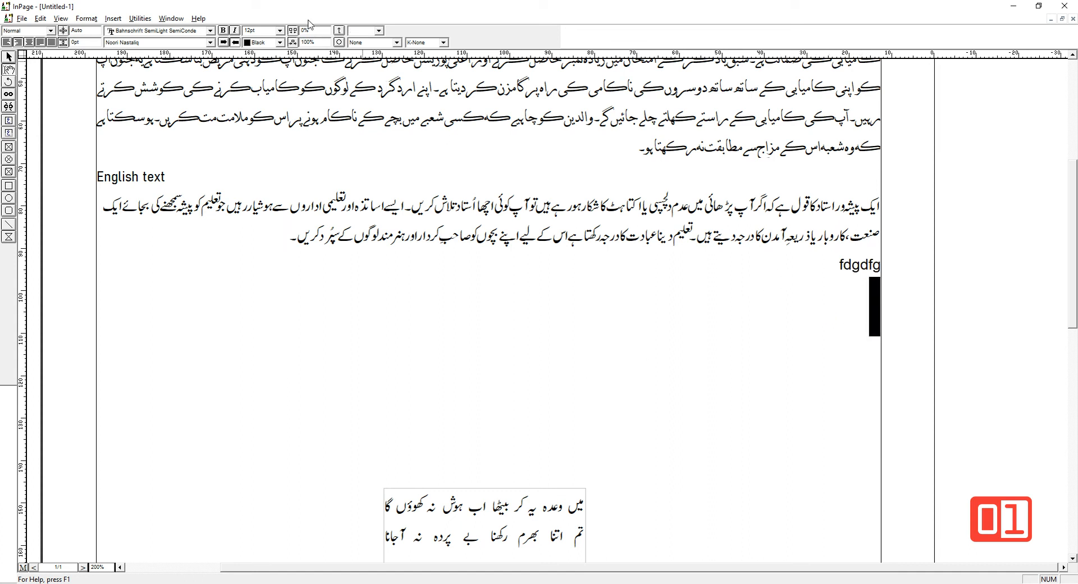
{"action": "left_click", "coordinate": [379, 42]}
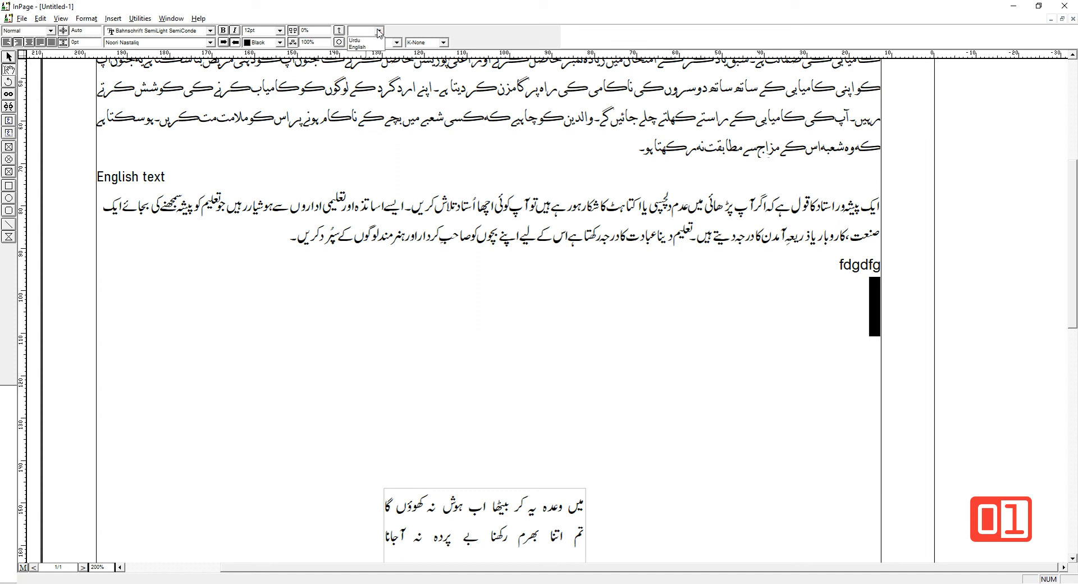
{"action": "left_click", "coordinate": [825, 286]}
{"action": "left_click", "coordinate": [871, 286]}
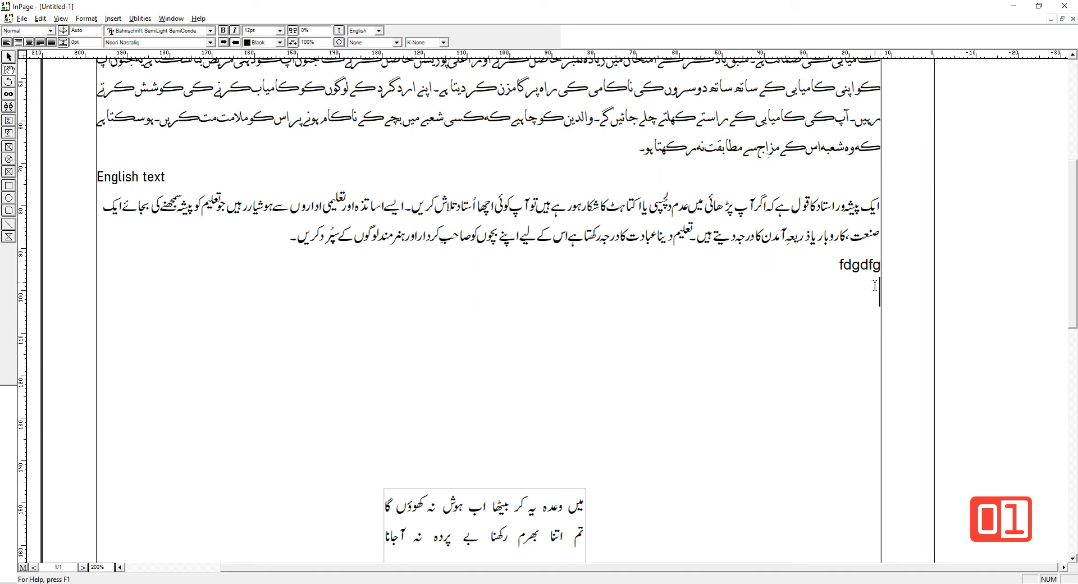
Enter "df" on the first blank line below "fdgdfg" and "گدو" on the line beneath it.
{"action": "left_click", "coordinate": [872, 326]}
{"action": "left_click", "coordinate": [873, 284]}
{"action": "type", "text": "df"}
{"action": "left_click", "coordinate": [870, 317]}
{"action": "type", "text": "گدو"}
Delete all the test text and blank lines below the second Urdu paragraph, back to the end of its last sentence.
{"action": "key", "text": "BackSpace"}
{"action": "key", "text": "BackSpace"}
{"action": "key", "text": "BackSpace"}
{"action": "key", "text": "BackSpace"}
{"action": "key", "text": "BackSpace"}
{"action": "key", "text": "BackSpace"}
{"action": "key", "text": "BackSpace"}
{"action": "key", "text": "BackSpace"}
{"action": "key", "text": "BackSpace"}
{"action": "key", "text": "BackSpace"}
{"action": "key", "text": "BackSpace"}
{"action": "key", "text": "BackSpace"}
{"action": "key", "text": "BackSpace"}
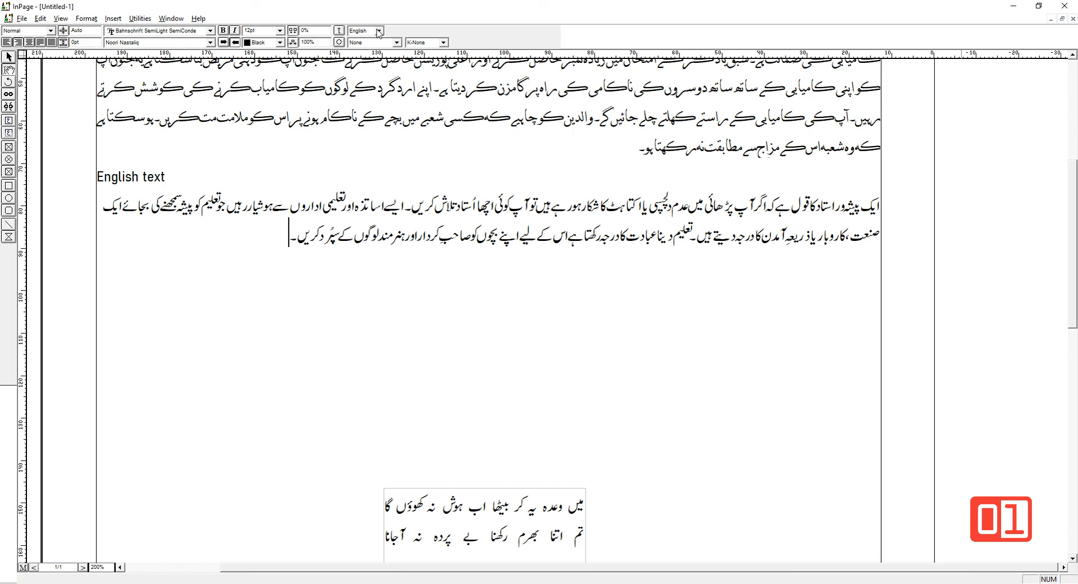
Select the closing phrase of the second Urdu paragraph, apply the Single underline style, switch it to Overline and deselect.
{"action": "left_click_drag", "start_coordinate": [278, 239], "coordinate": [532, 250]}
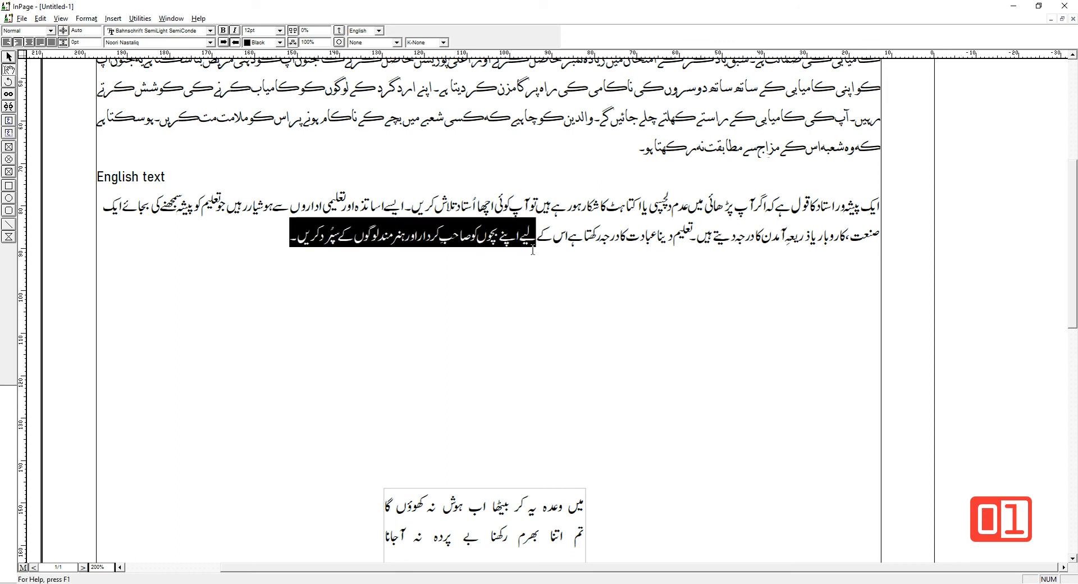
{"action": "left_click", "coordinate": [397, 44]}
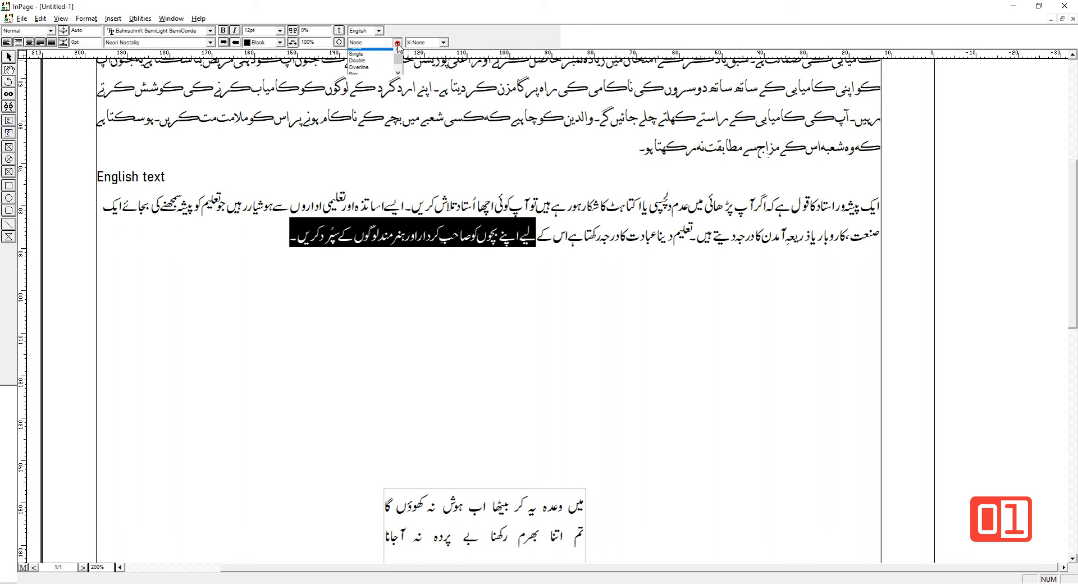
{"action": "left_click", "coordinate": [380, 60]}
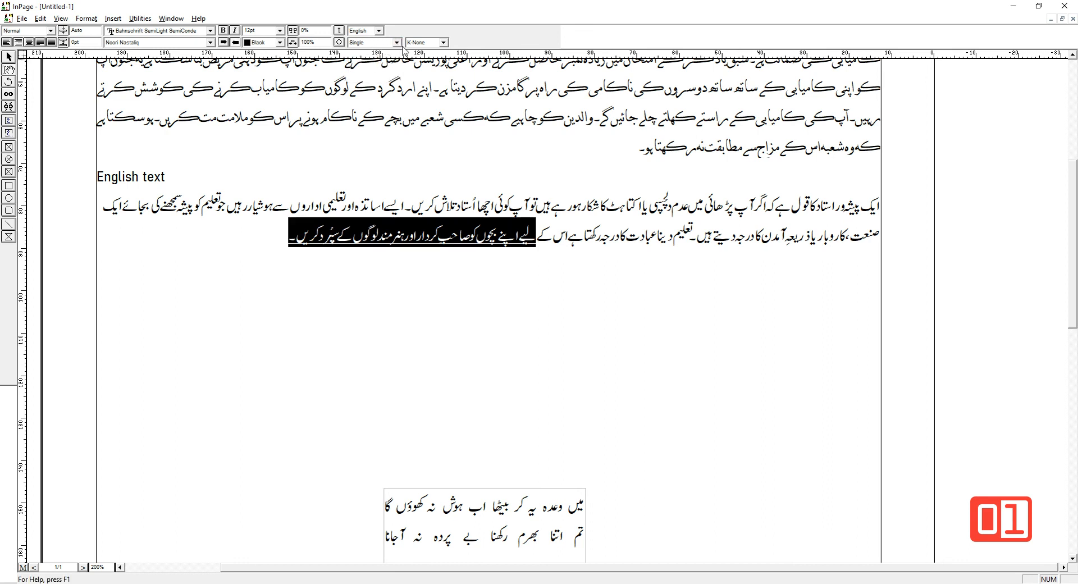
{"action": "left_click", "coordinate": [397, 42]}
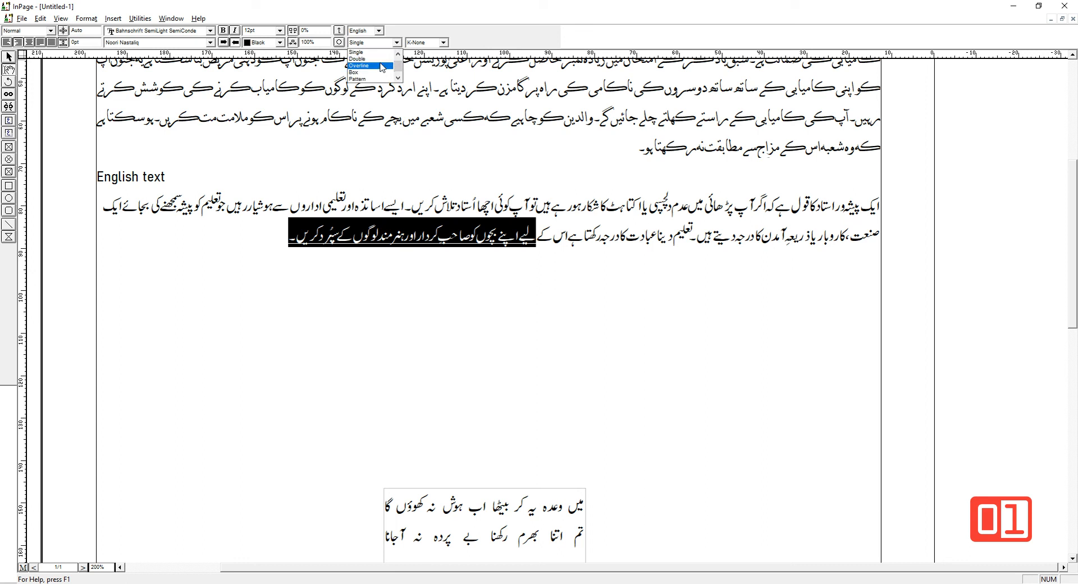
{"action": "left_click", "coordinate": [380, 66]}
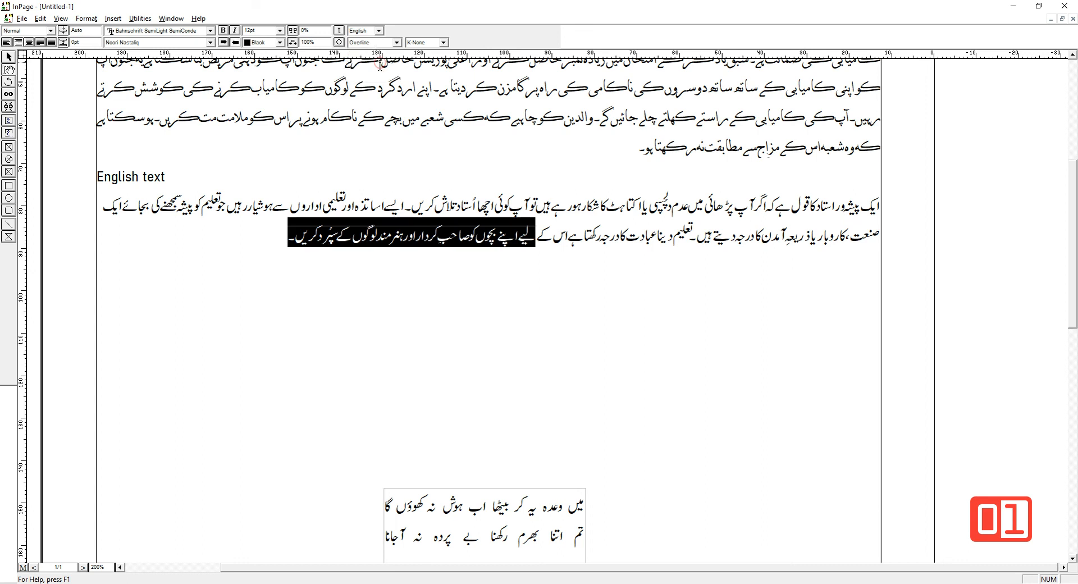
{"action": "left_click", "coordinate": [471, 241]}
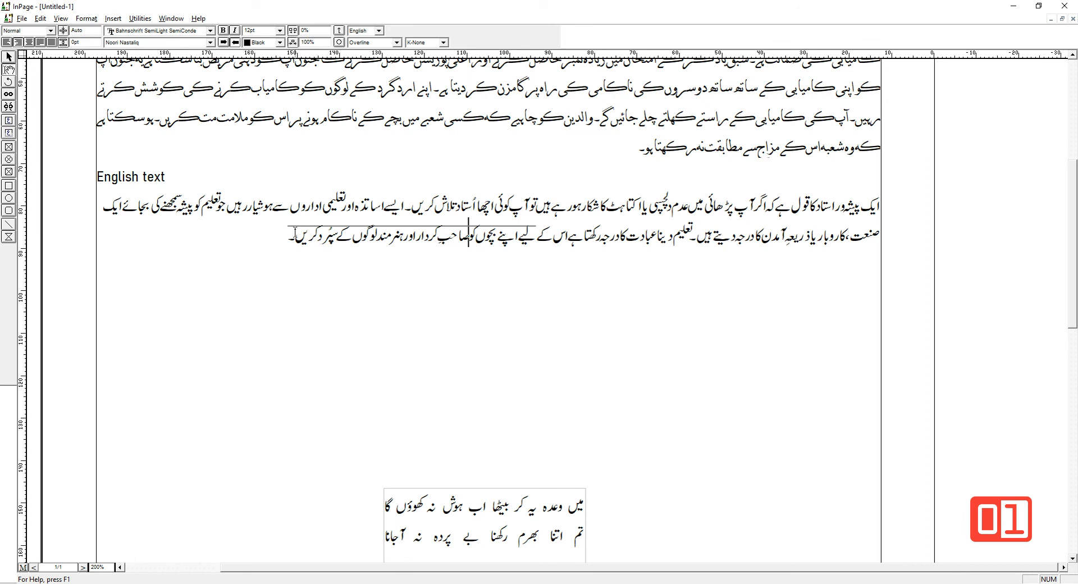
Reselect the overlined closing phrase, set its line style to None and deselect it.
{"action": "left_click_drag", "start_coordinate": [287, 235], "coordinate": [536, 245]}
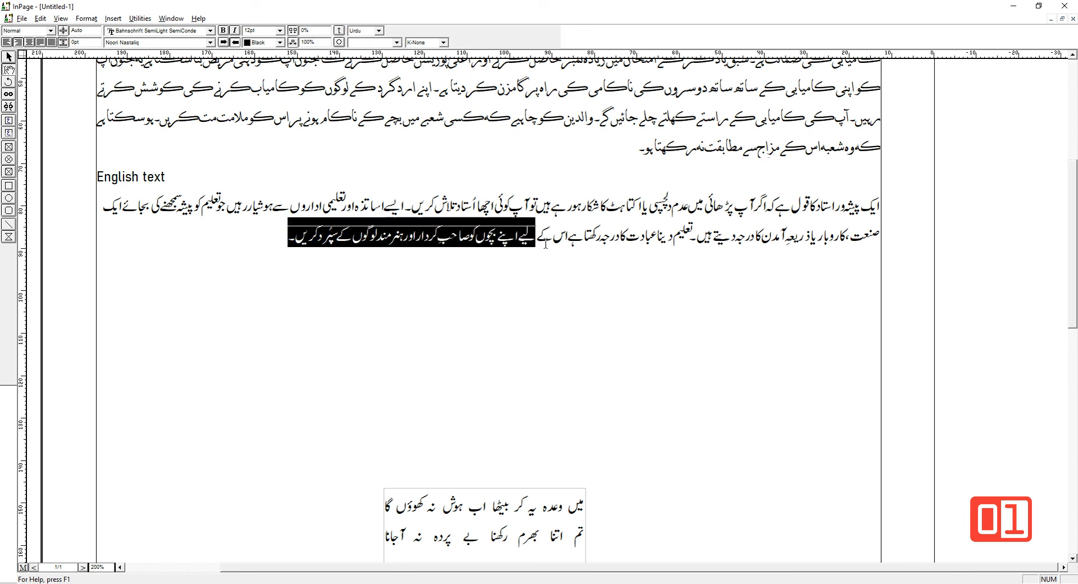
{"action": "left_click", "coordinate": [397, 43]}
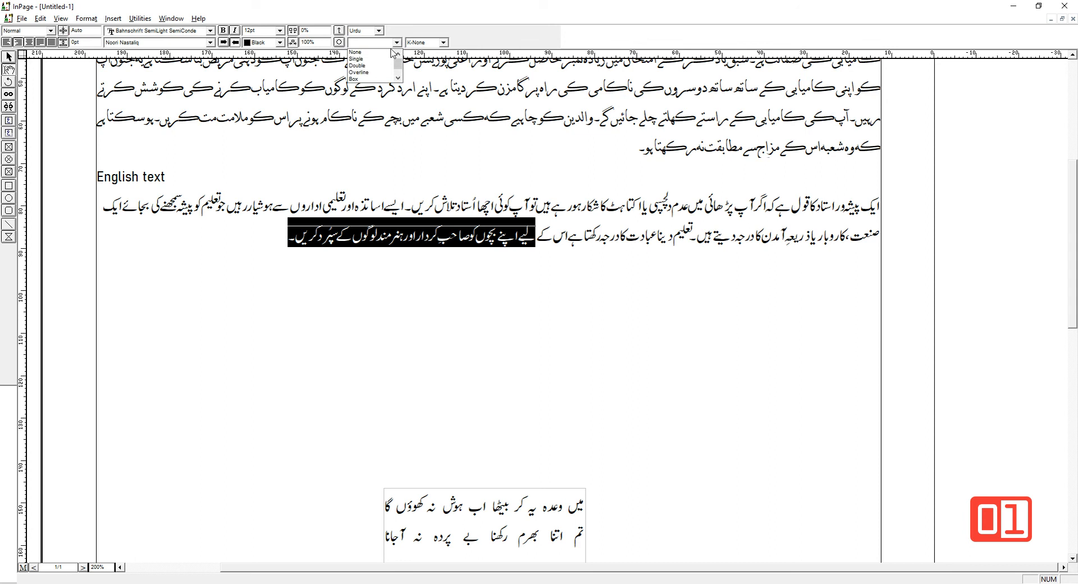
{"action": "left_click", "coordinate": [387, 52]}
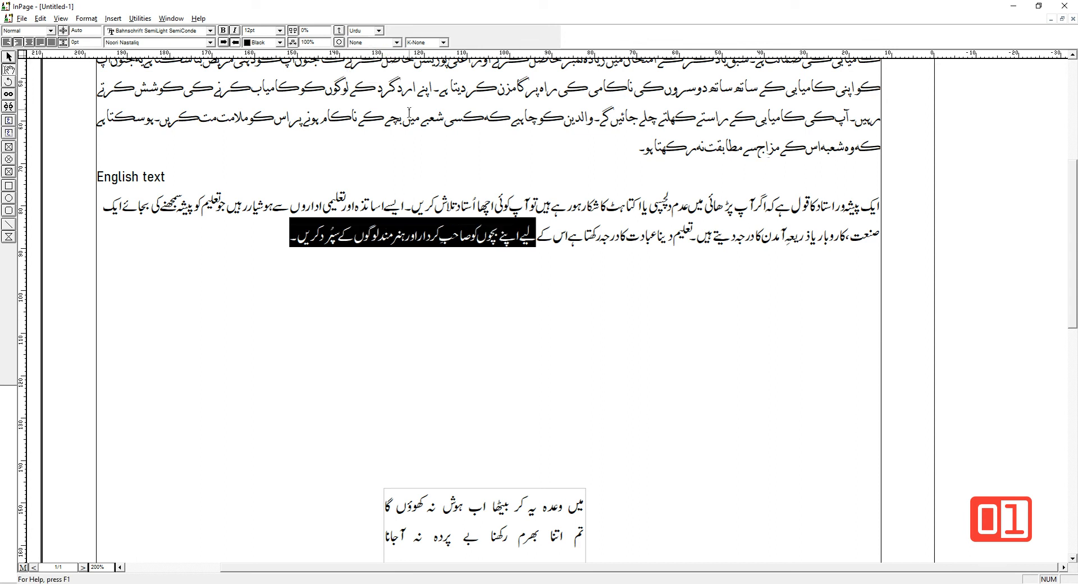
{"action": "left_click", "coordinate": [623, 222]}
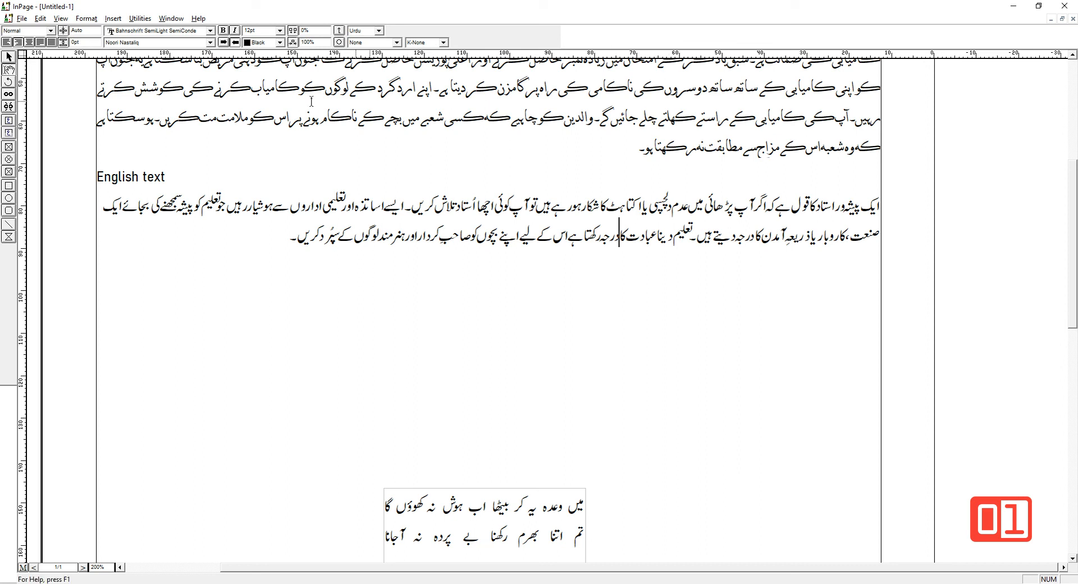
Select the second Urdu paragraph's closing phrase, try K-Always on it, switch it to K-Auto and deselect.
{"action": "left_click_drag", "start_coordinate": [279, 240], "coordinate": [554, 237]}
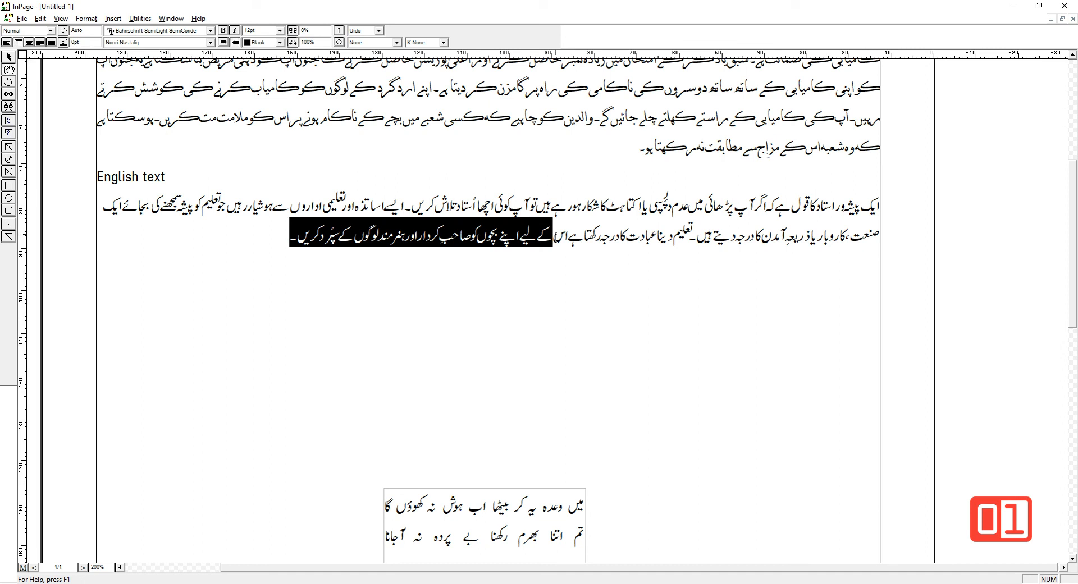
{"action": "left_click", "coordinate": [444, 42]}
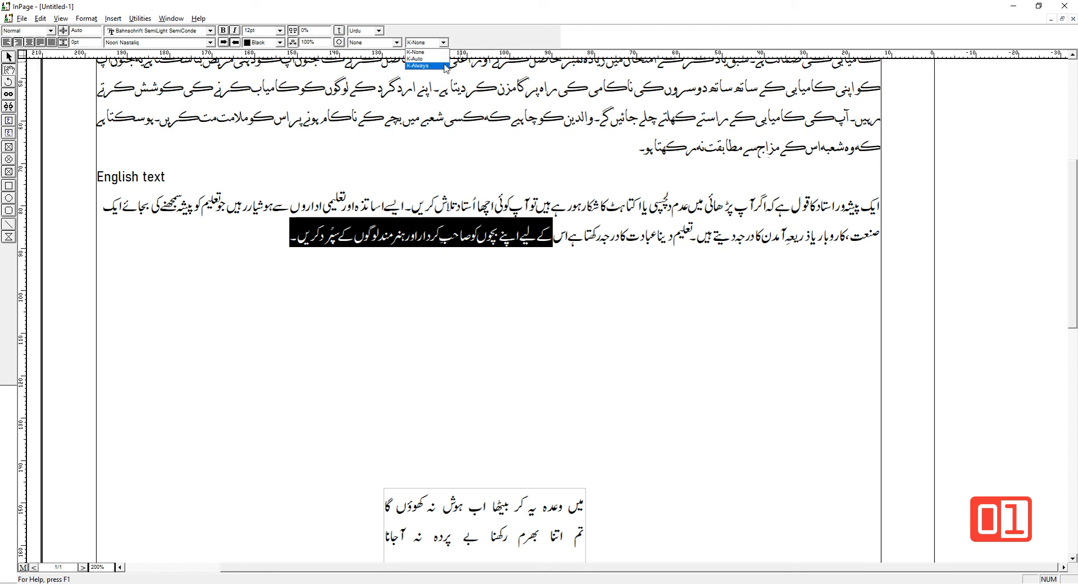
{"action": "left_click", "coordinate": [426, 65]}
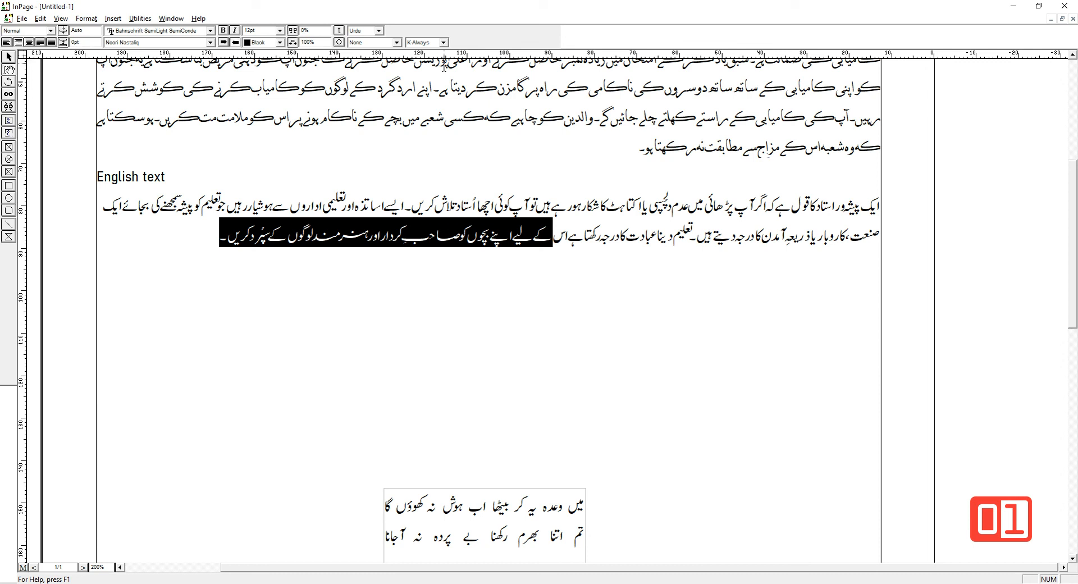
{"action": "left_click", "coordinate": [444, 42]}
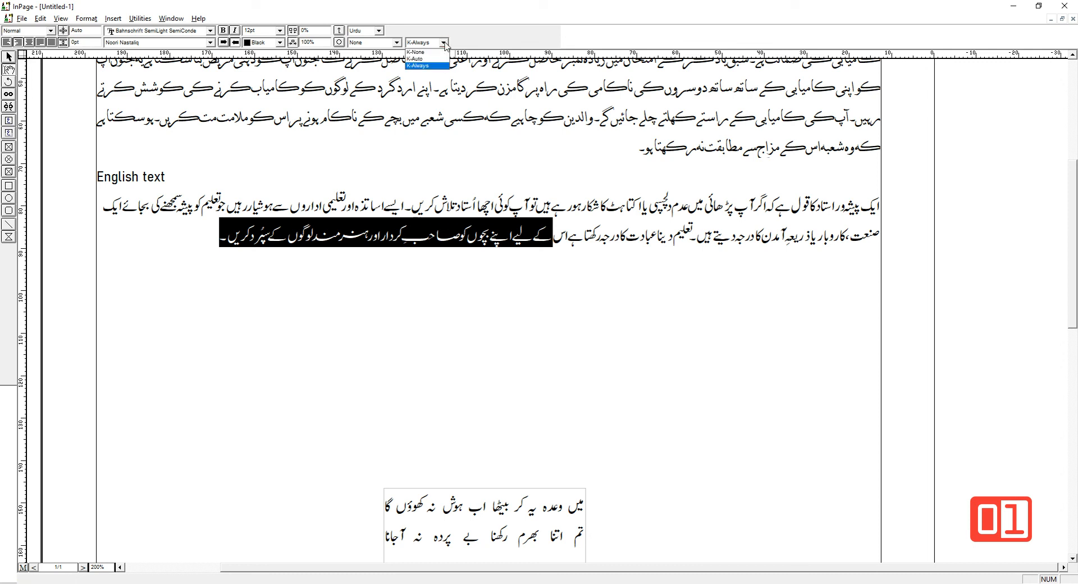
{"action": "left_click", "coordinate": [418, 59]}
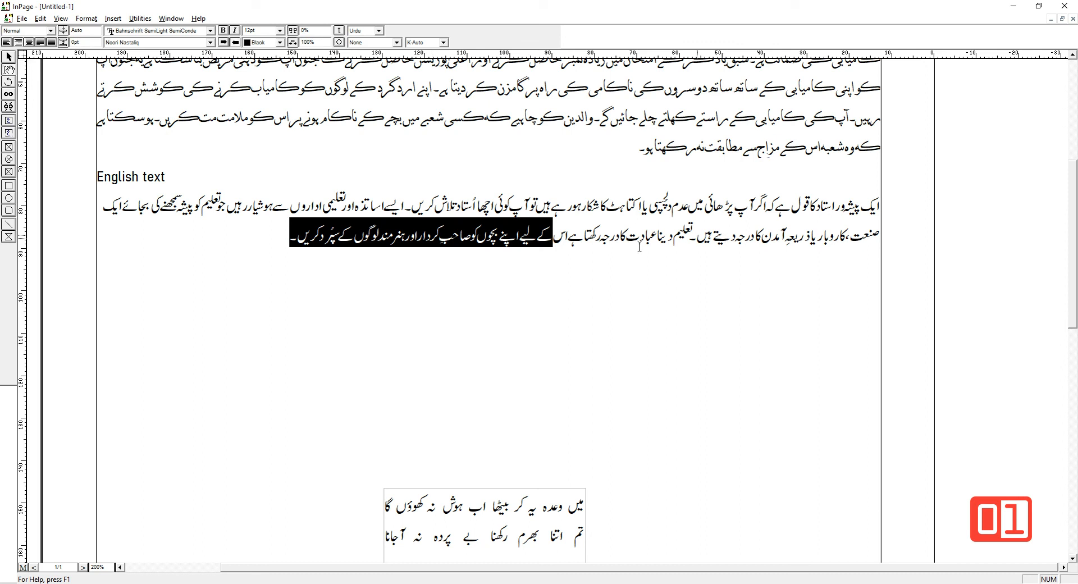
{"action": "left_click", "coordinate": [535, 235]}
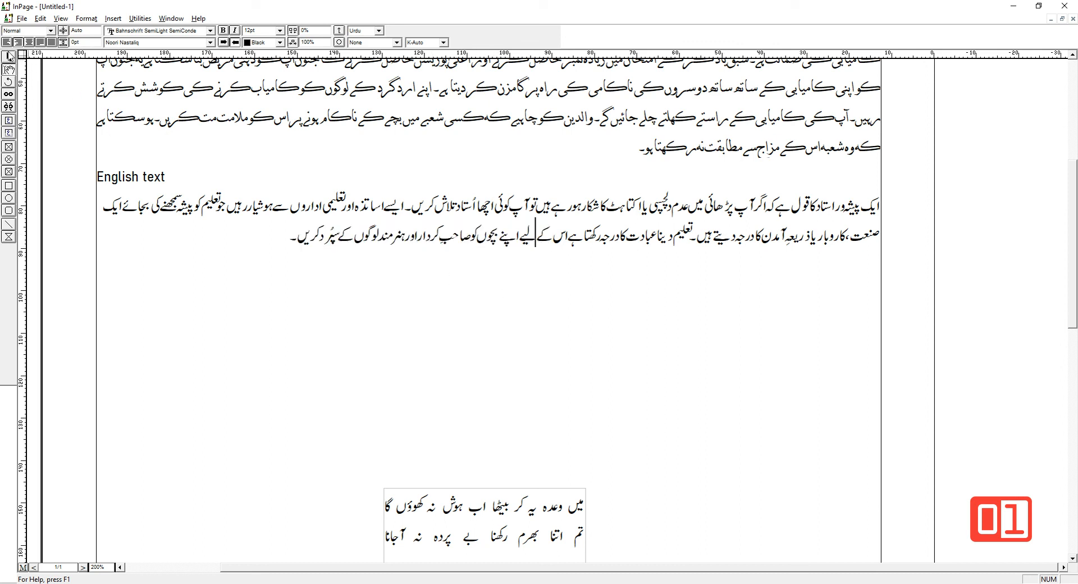
Move the poem's text box up to just below the second Urdu paragraph, and right-align the poem's lines.
{"action": "left_click", "coordinate": [8, 57]}
{"action": "left_click_drag", "start_coordinate": [454, 500], "coordinate": [452, 289]}
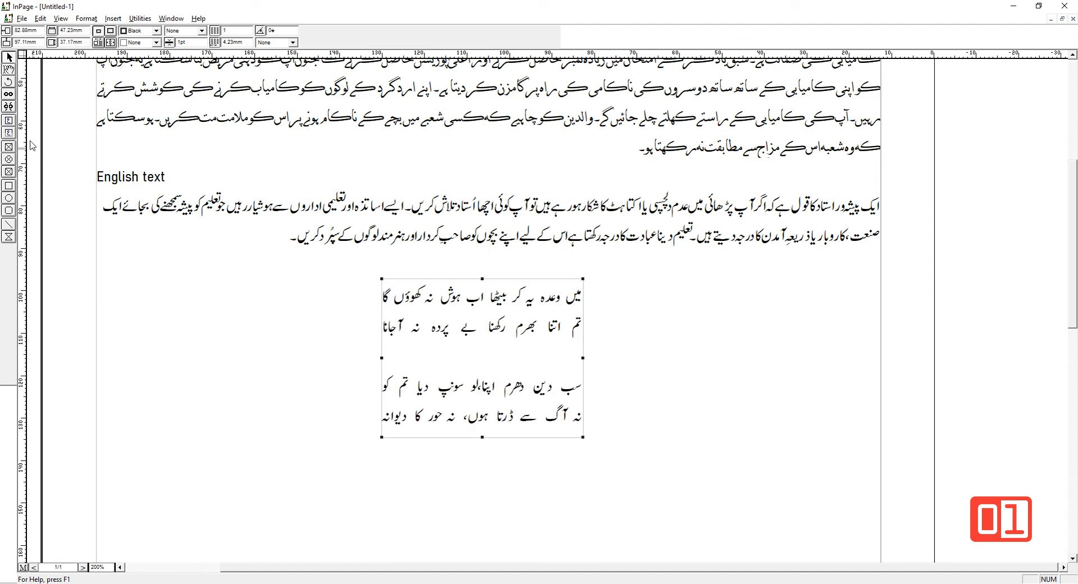
{"action": "left_click", "coordinate": [8, 69]}
{"action": "left_click_drag", "start_coordinate": [411, 415], "coordinate": [579, 294]}
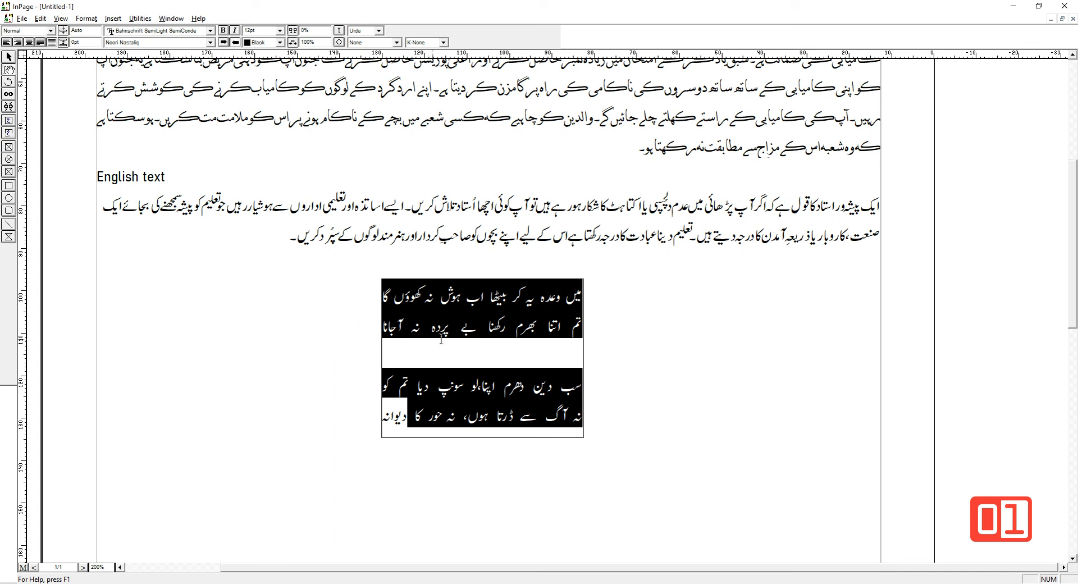
{"action": "left_click", "coordinate": [40, 42]}
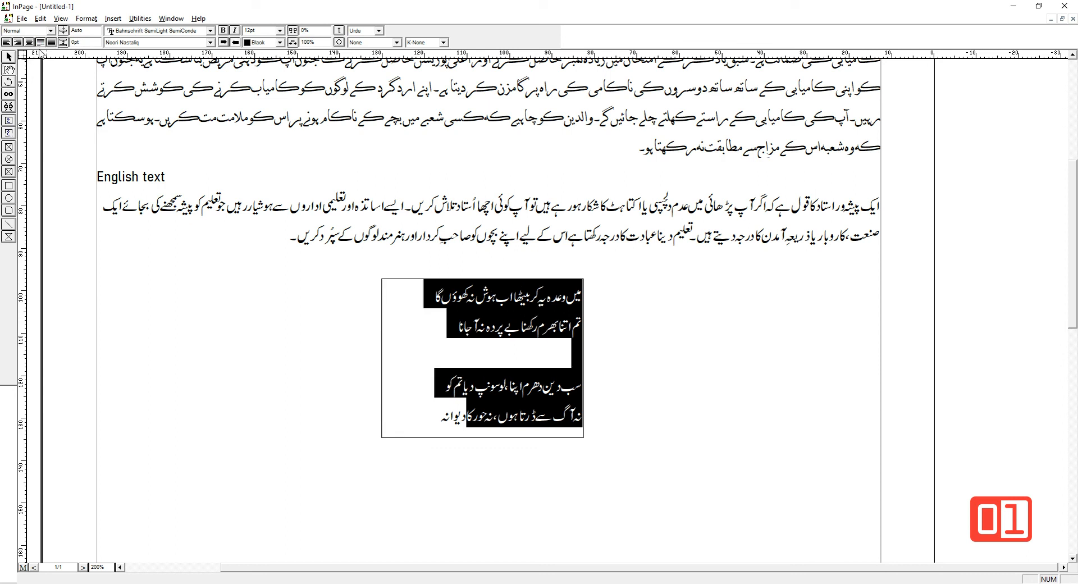
{"action": "left_click", "coordinate": [508, 334]}
Select the poem's first line, set it to K-Auto and check the setting on its second word.
{"action": "left_click", "coordinate": [425, 297]}
{"action": "left_click_drag", "start_coordinate": [425, 298], "coordinate": [582, 297]}
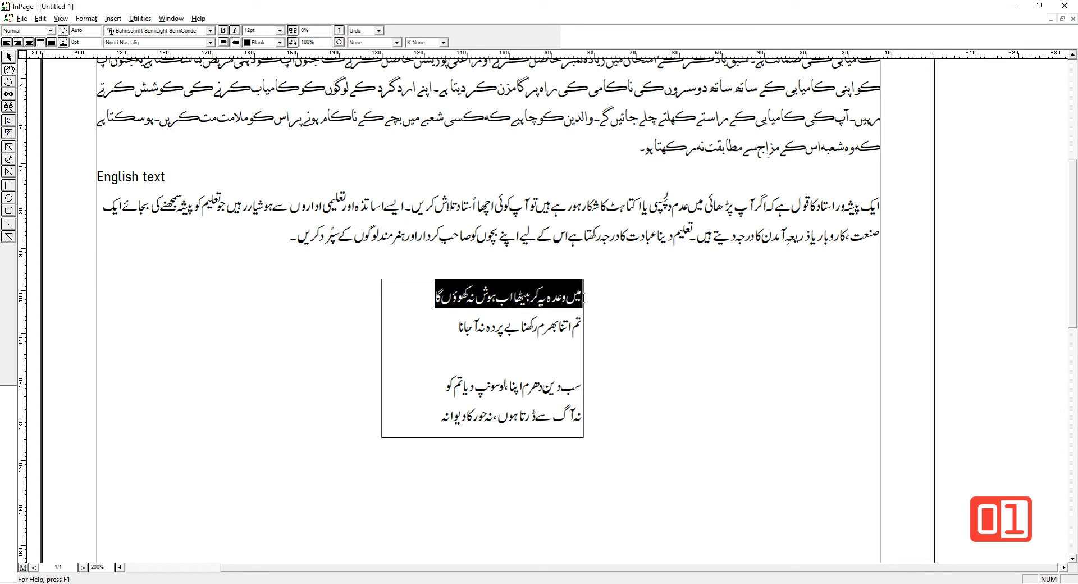
{"action": "left_click", "coordinate": [442, 43]}
{"action": "left_click", "coordinate": [415, 58]}
{"action": "left_click", "coordinate": [549, 307]}
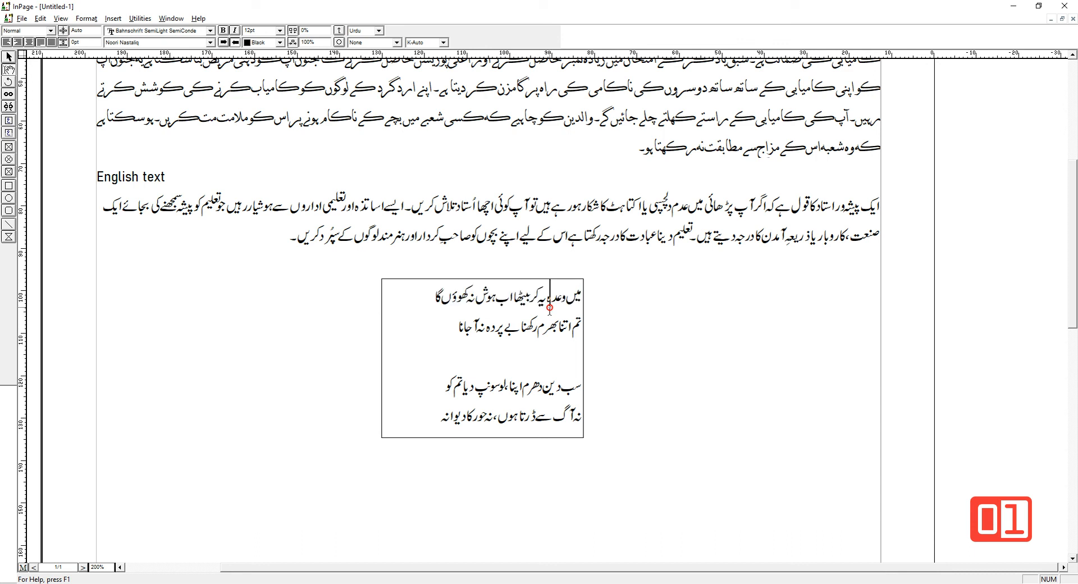
{"action": "double_click", "coordinate": [549, 298]}
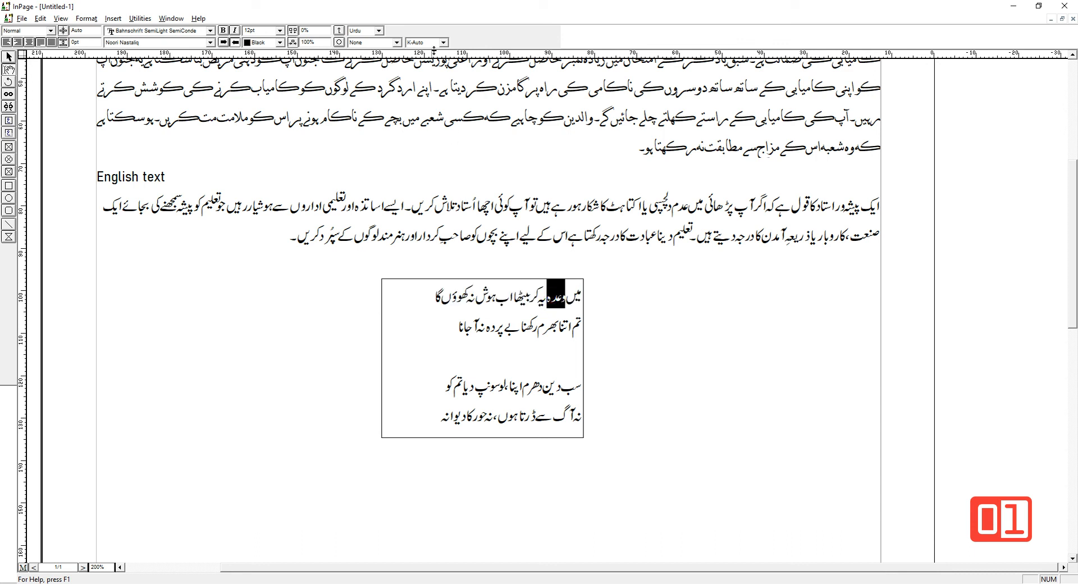
{"action": "left_click", "coordinate": [528, 331]}
Select the whole poem, justify its lines to the full width of the text box, and deselect it.
{"action": "left_click_drag", "start_coordinate": [431, 424], "coordinate": [577, 284]}
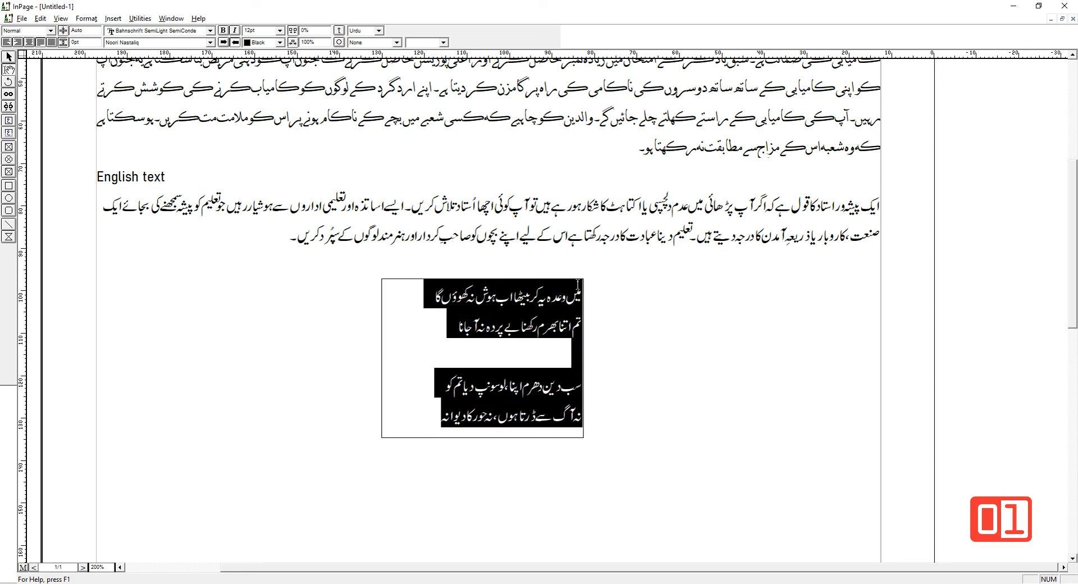
{"action": "left_click", "coordinate": [51, 42]}
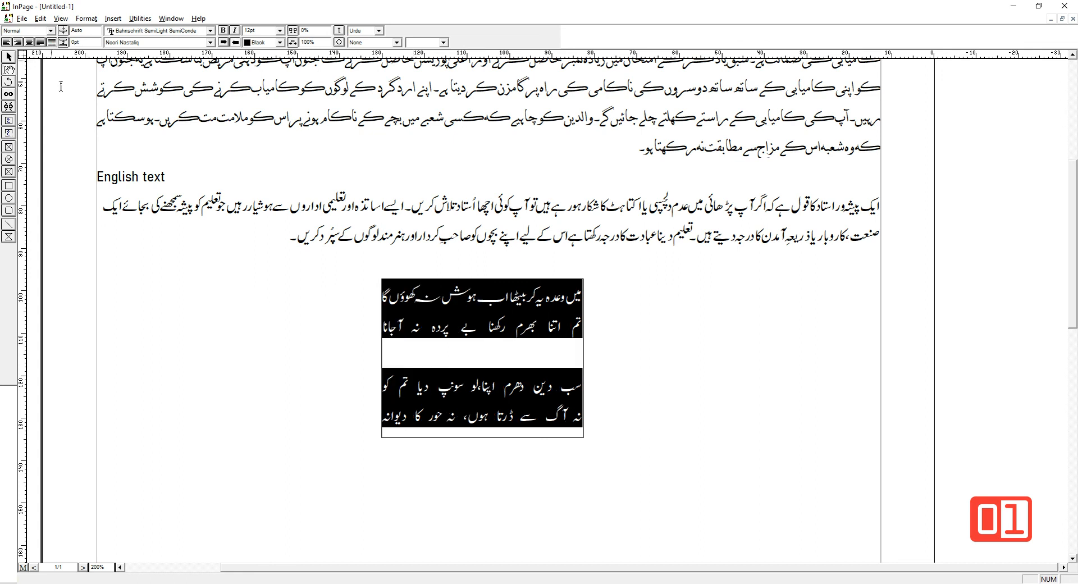
{"action": "left_click", "coordinate": [463, 317]}
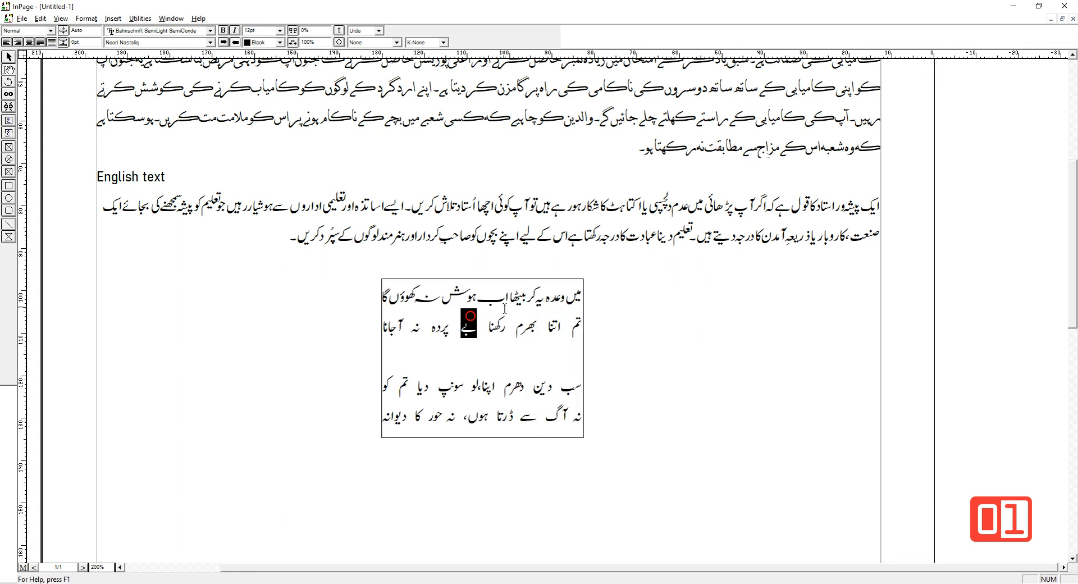
{"action": "left_click", "coordinate": [493, 292]}
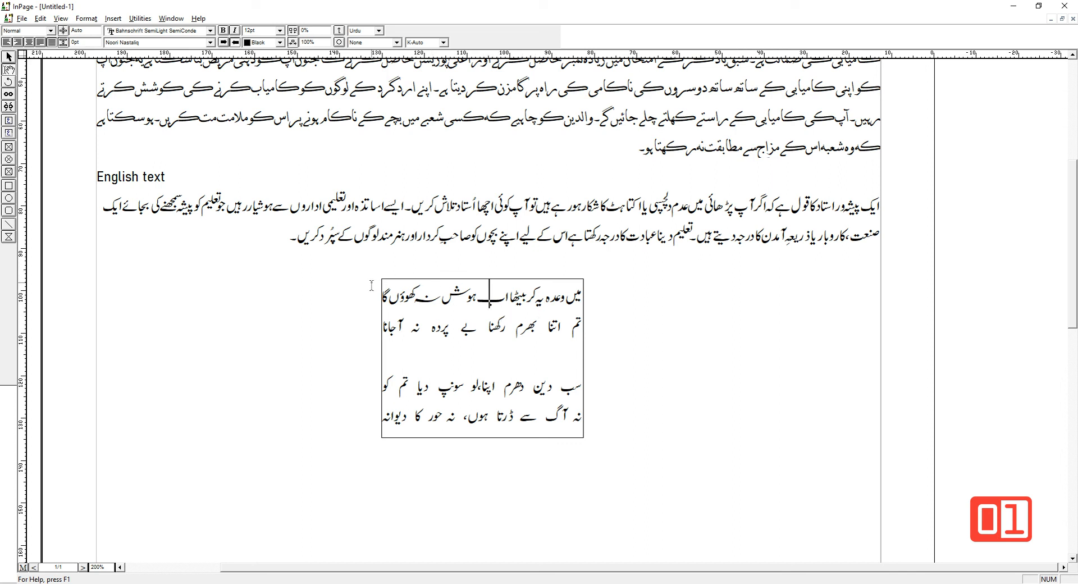
Select the poem's first line, try K-Always on it, switch it back to K-Auto and deselect.
{"action": "left_click_drag", "start_coordinate": [383, 295], "coordinate": [592, 304]}
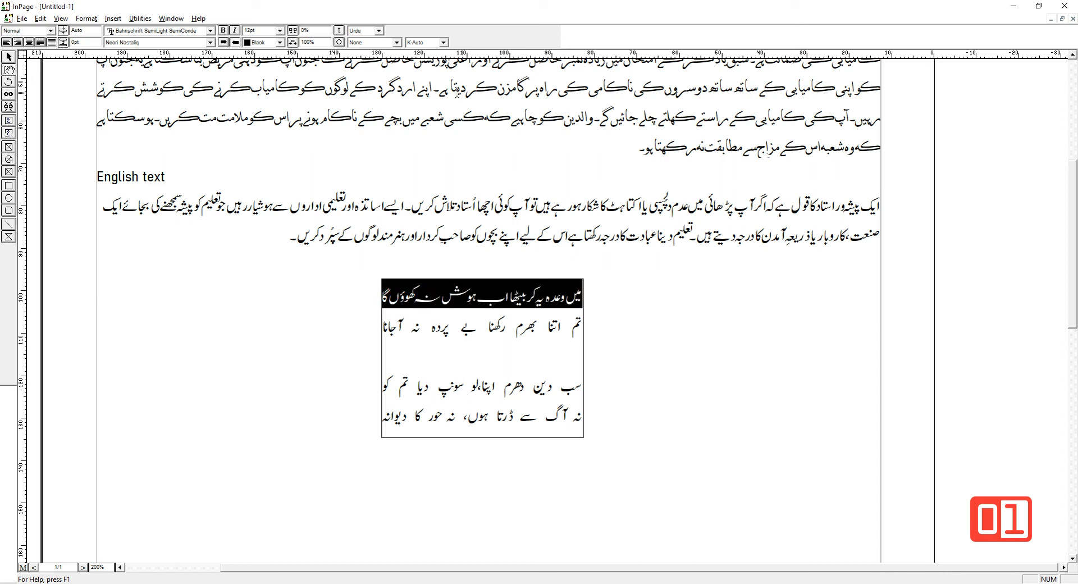
{"action": "left_click", "coordinate": [443, 43]}
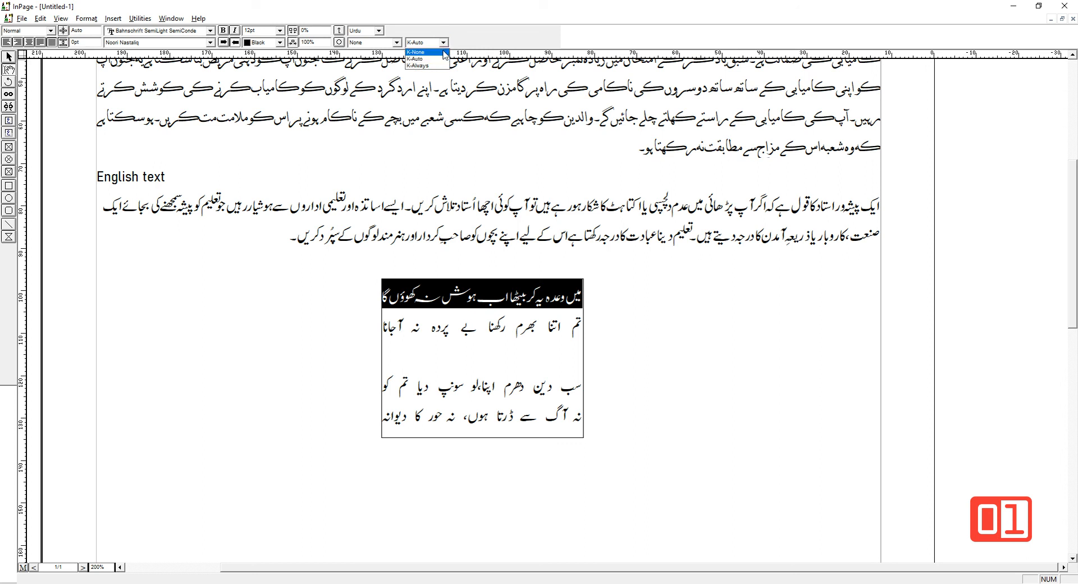
{"action": "left_click", "coordinate": [427, 65]}
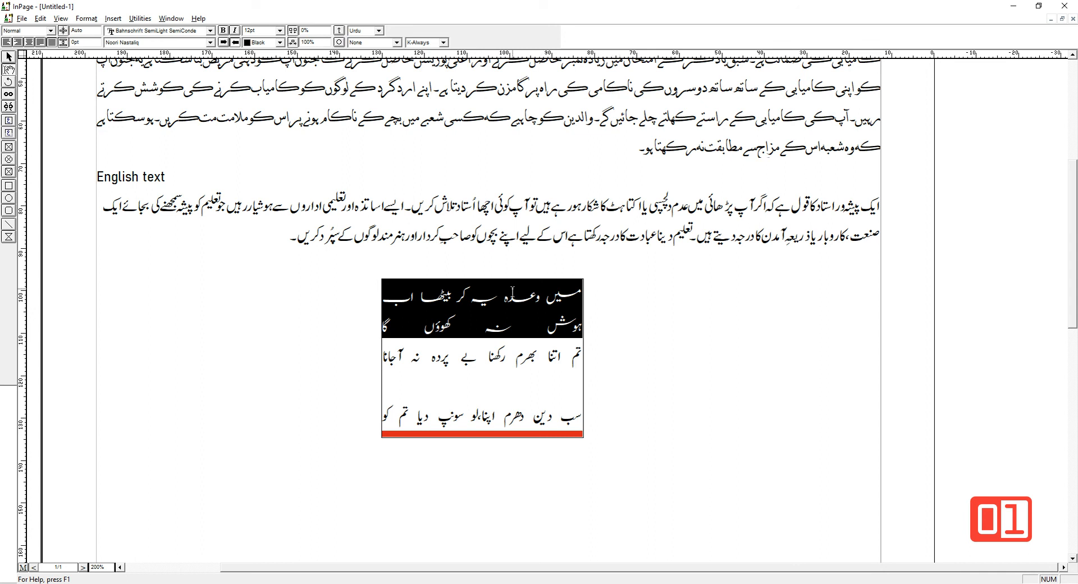
{"action": "left_click", "coordinate": [443, 42]}
{"action": "left_click", "coordinate": [419, 58]}
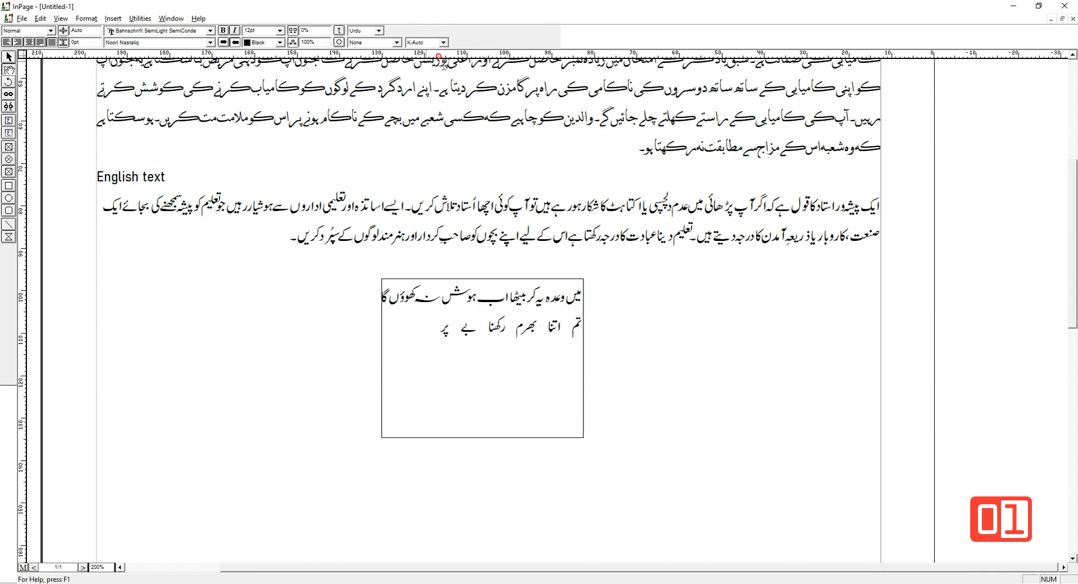
{"action": "left_click", "coordinate": [555, 302]}
Select the poem's entire first line, set its kashida to K-Always and deselect it.
{"action": "left_click_drag", "start_coordinate": [509, 295], "coordinate": [583, 288]}
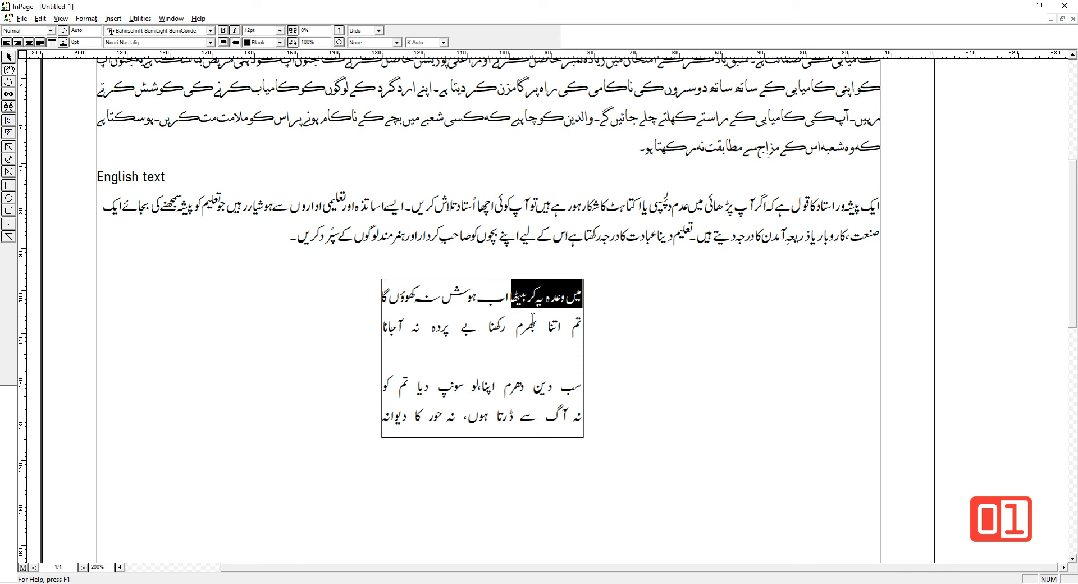
{"action": "left_click", "coordinate": [489, 296]}
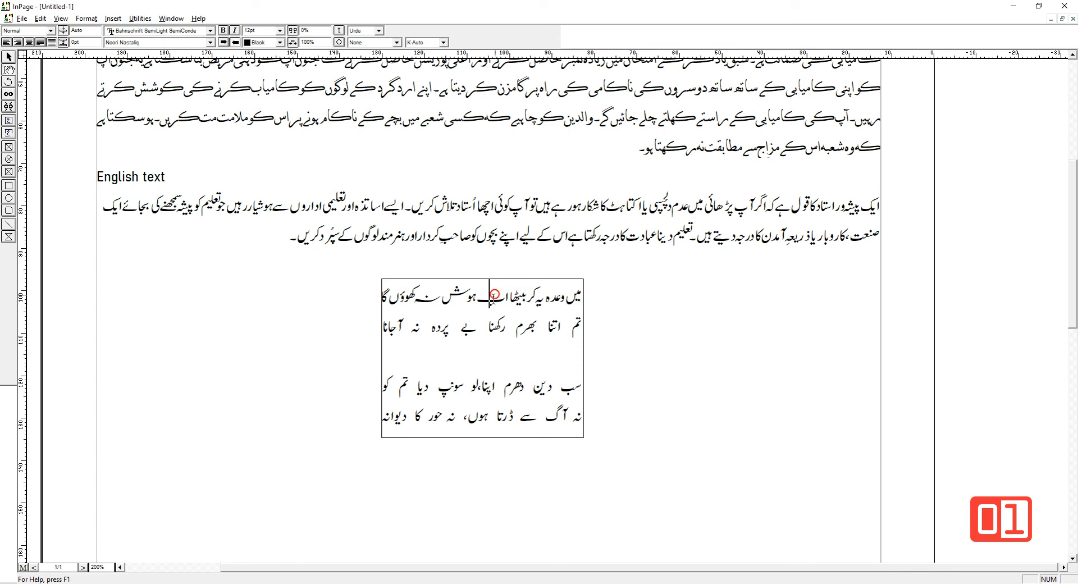
{"action": "left_click_drag", "start_coordinate": [385, 297], "coordinate": [536, 219]}
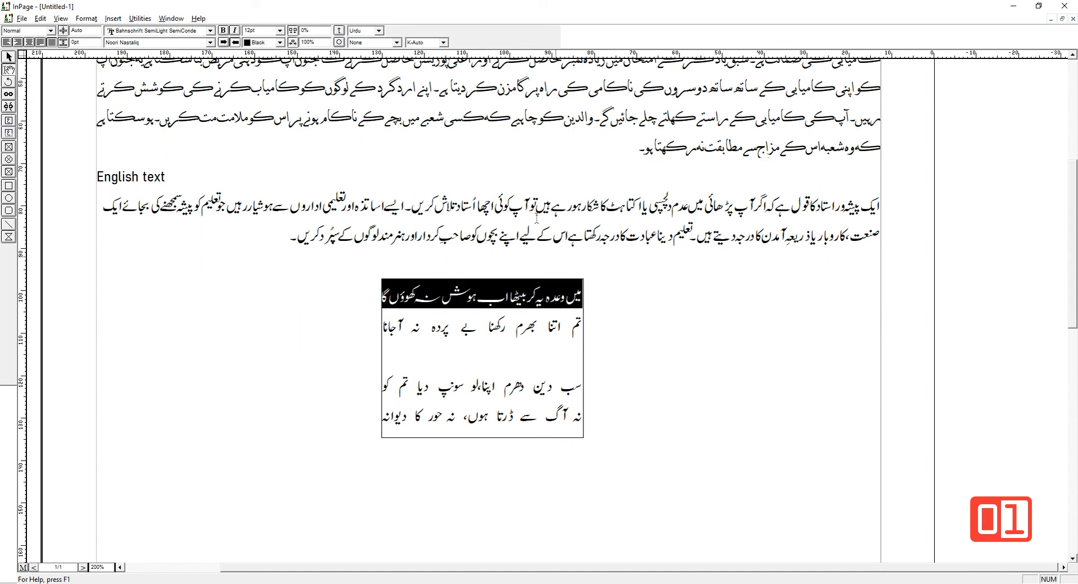
{"action": "left_click", "coordinate": [443, 42]}
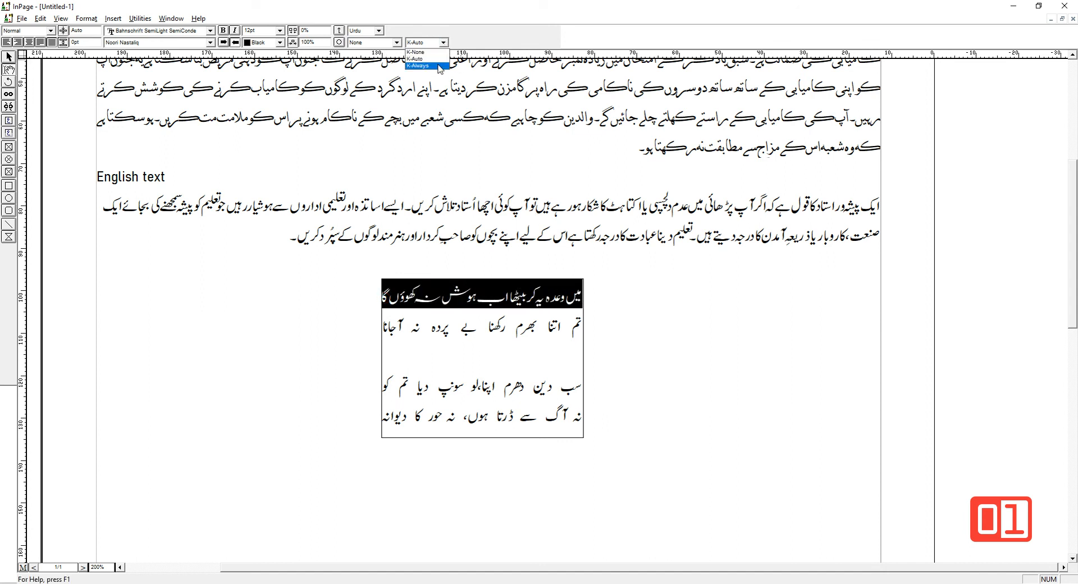
{"action": "left_click", "coordinate": [439, 66]}
{"action": "left_click", "coordinate": [532, 315]}
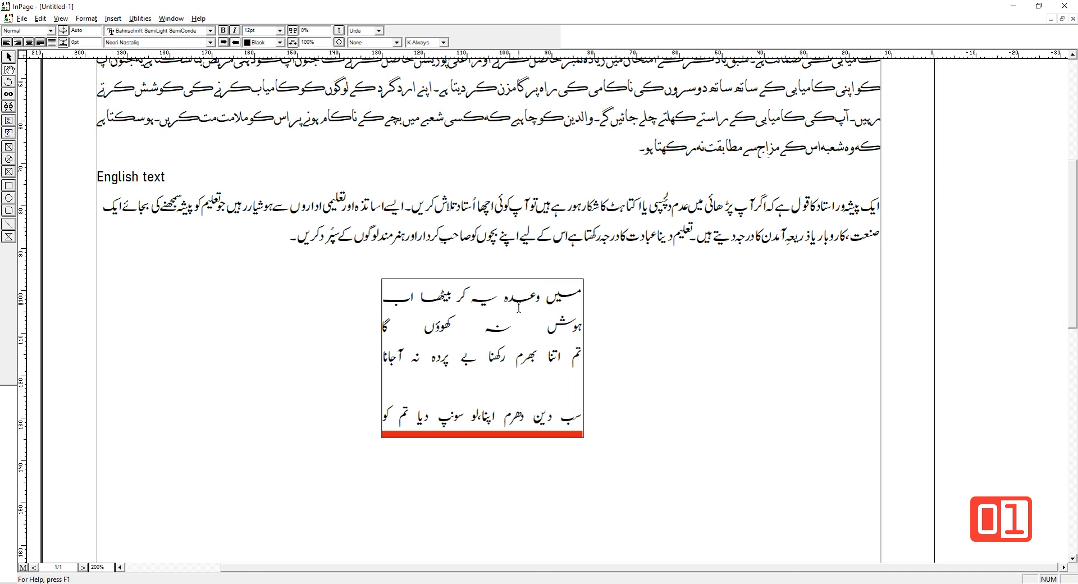
Extend the poem's text box downward to a height of about 52 mm so all lines fit.
{"action": "left_click", "coordinate": [9, 57]}
{"action": "left_click", "coordinate": [504, 345]}
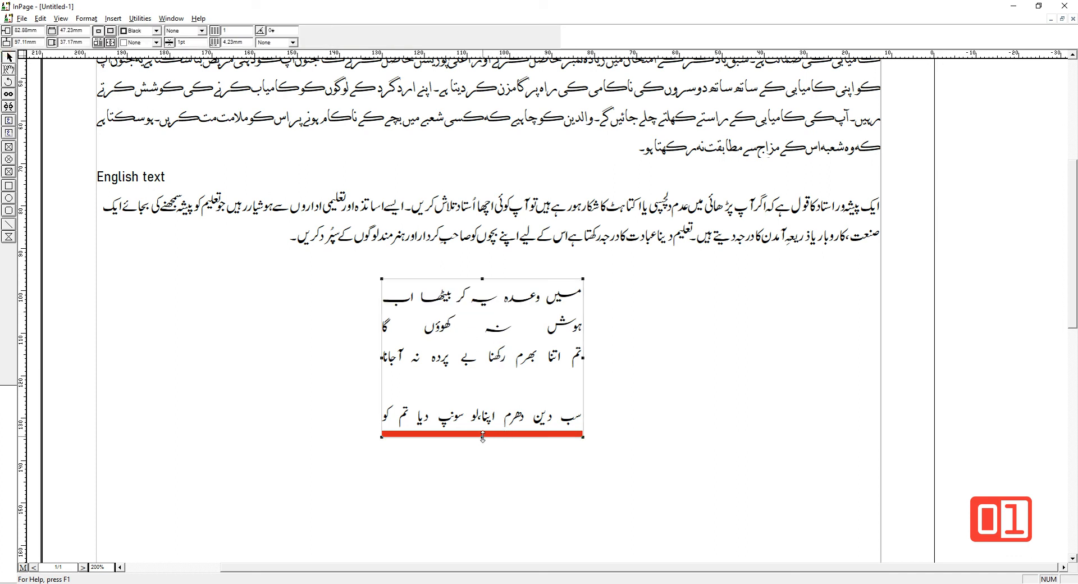
{"action": "left_click_drag", "start_coordinate": [483, 438], "coordinate": [482, 501]}
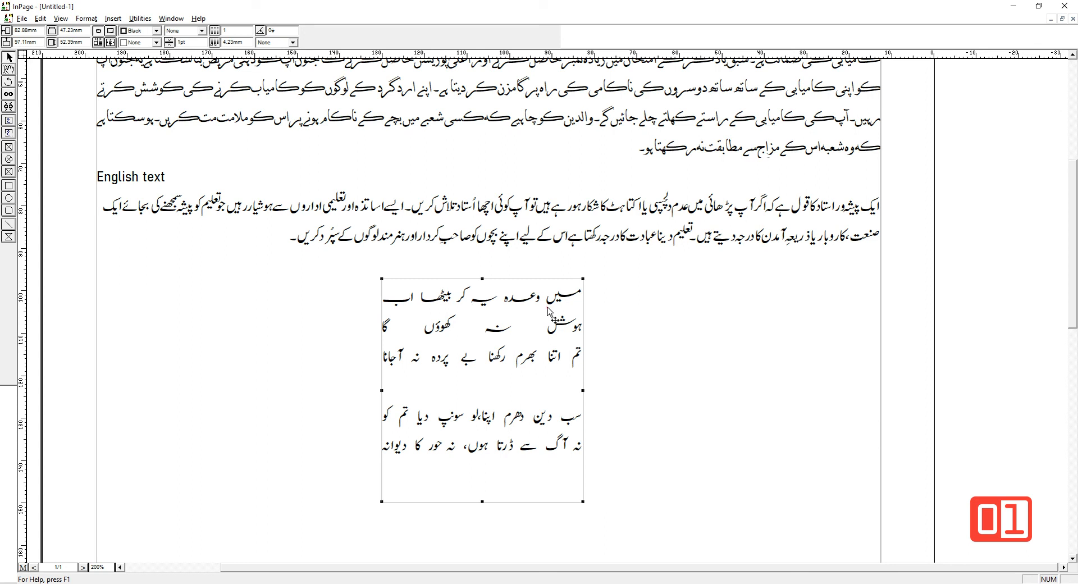
Set the opening words of the poem's first line, up to بیٹھا, to K-None, and move the cursor to the first Urdu paragraph.
{"action": "left_click", "coordinate": [9, 69]}
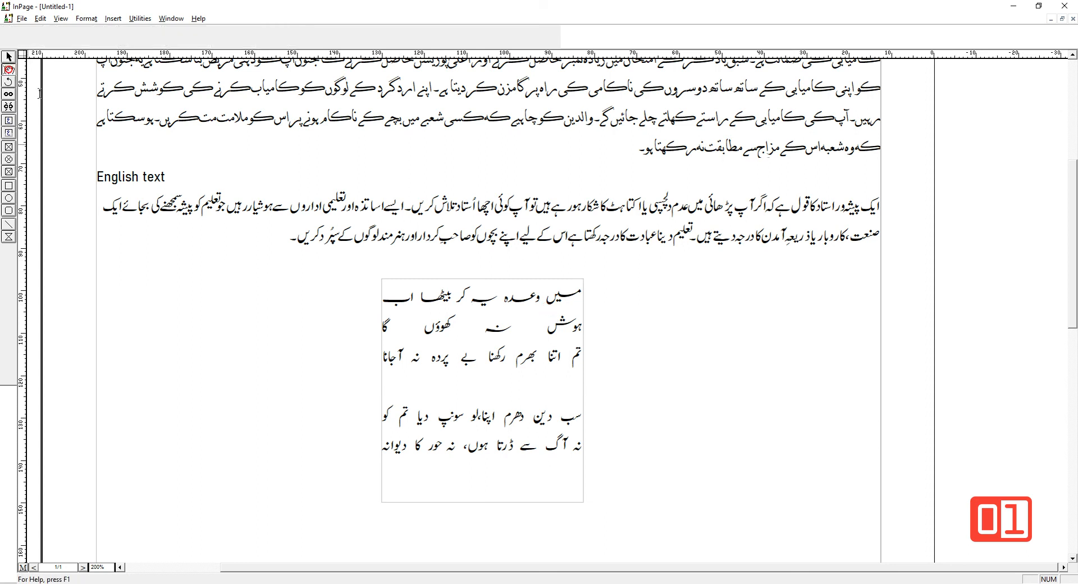
{"action": "left_click_drag", "start_coordinate": [424, 297], "coordinate": [588, 288]}
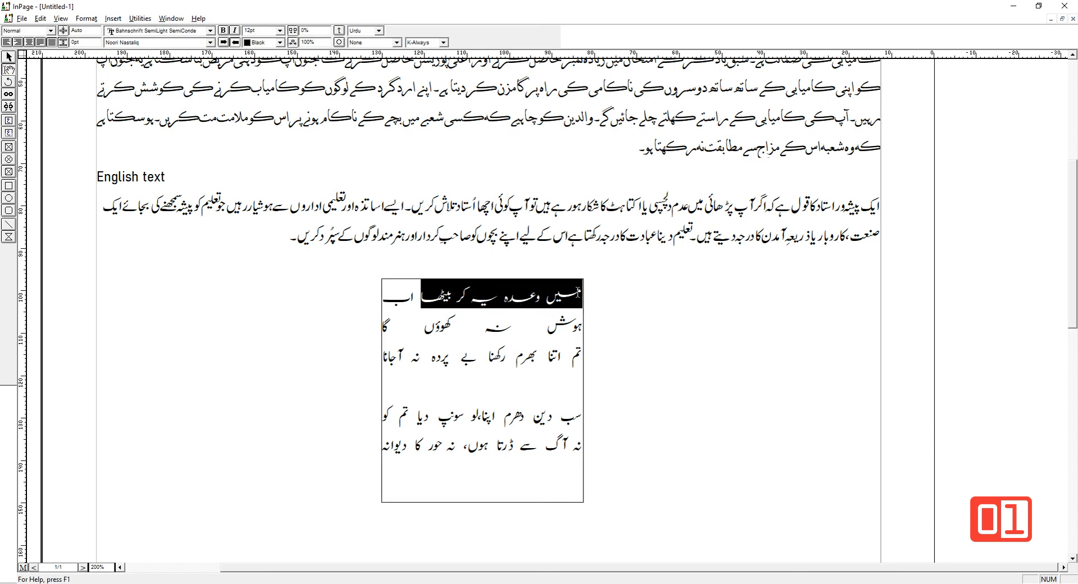
{"action": "left_click", "coordinate": [443, 43]}
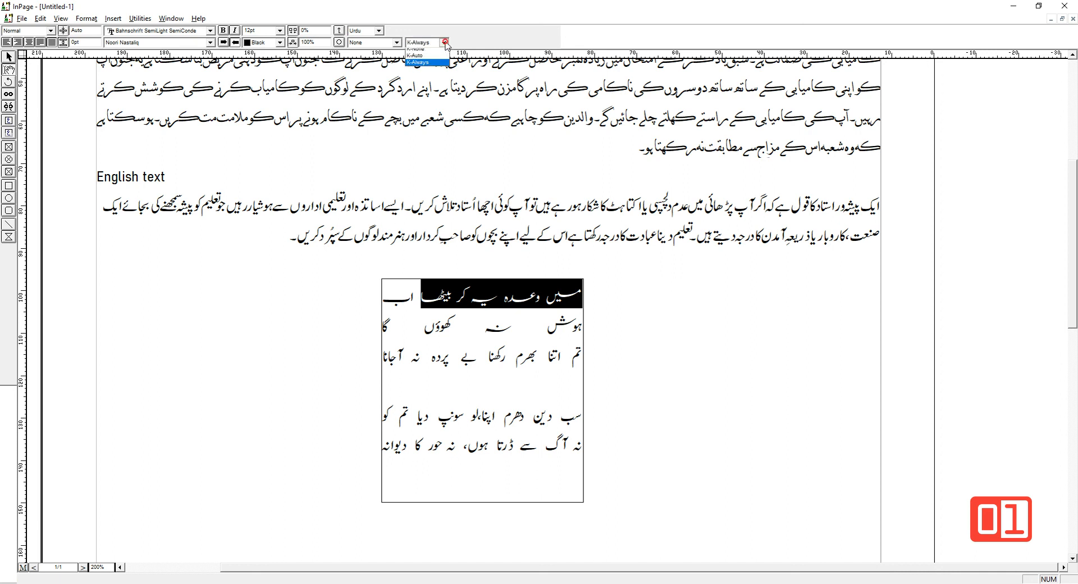
{"action": "left_click", "coordinate": [440, 52]}
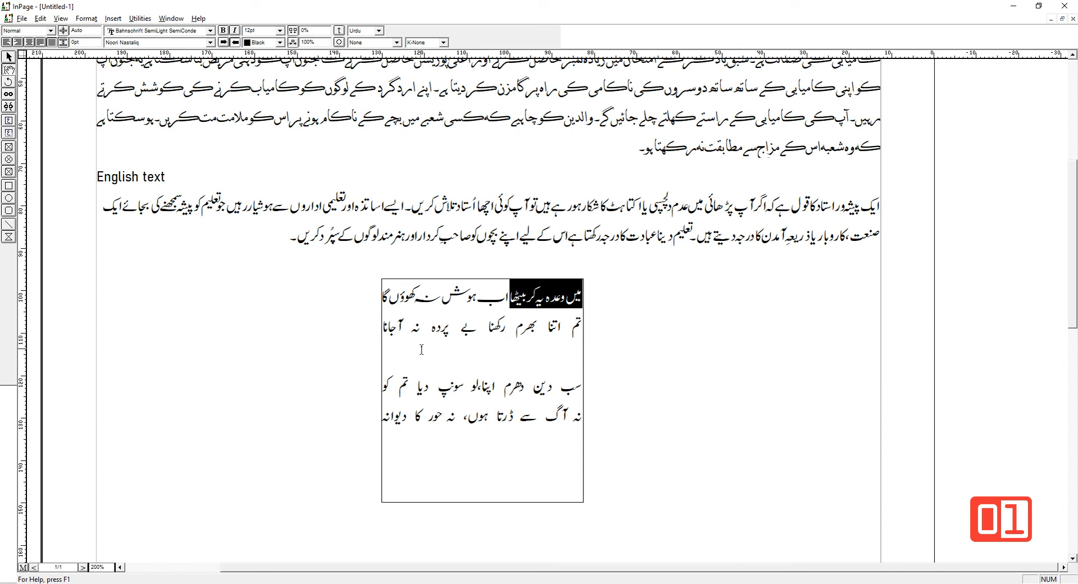
{"action": "left_click", "coordinate": [468, 332]}
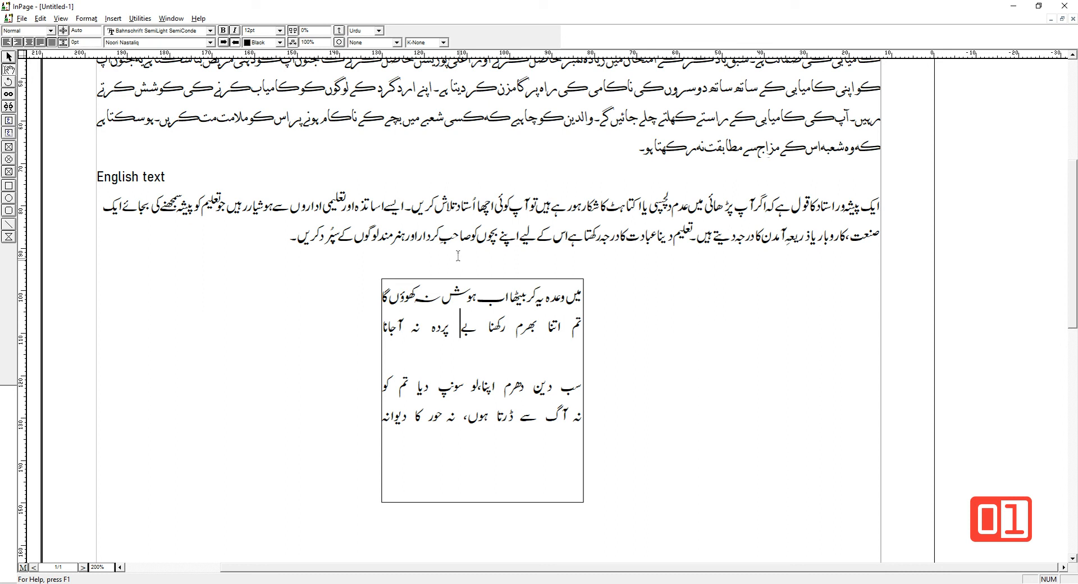
{"action": "left_click", "coordinate": [447, 102]}
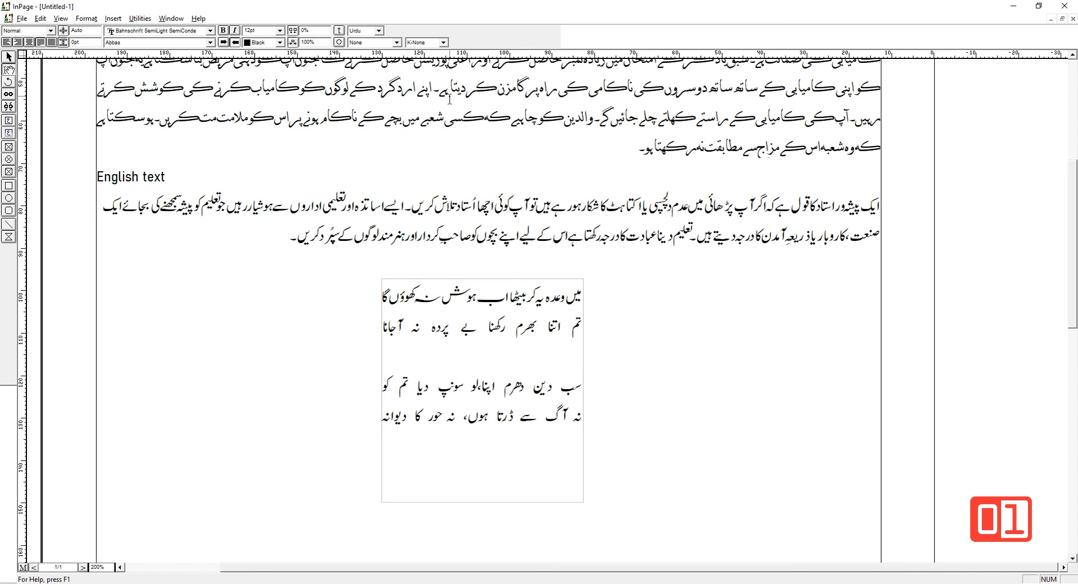